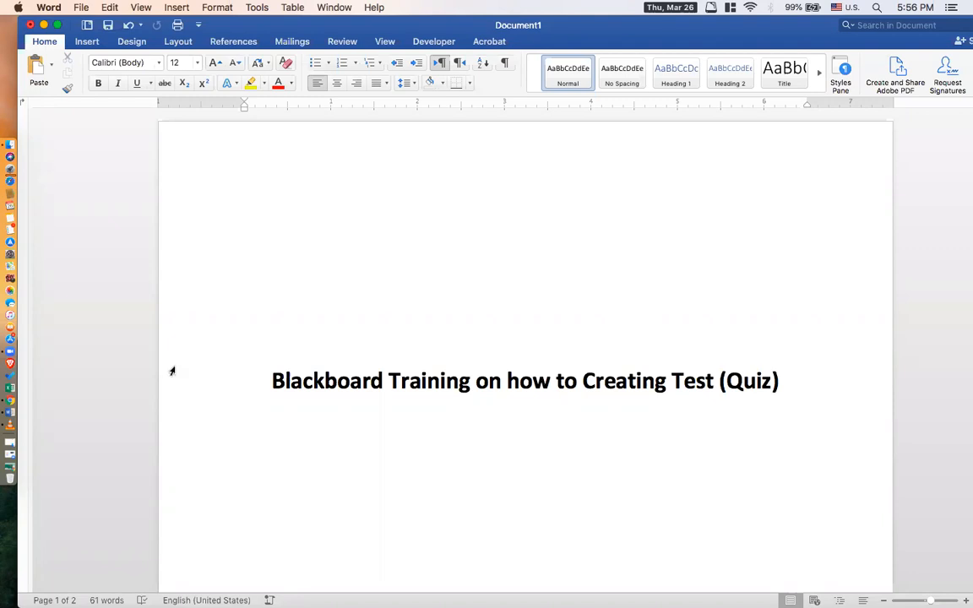
# Switch to Chrome and log in to Blackboard with the university e-mail as username and the account password.
pyautogui.click(8, 402)
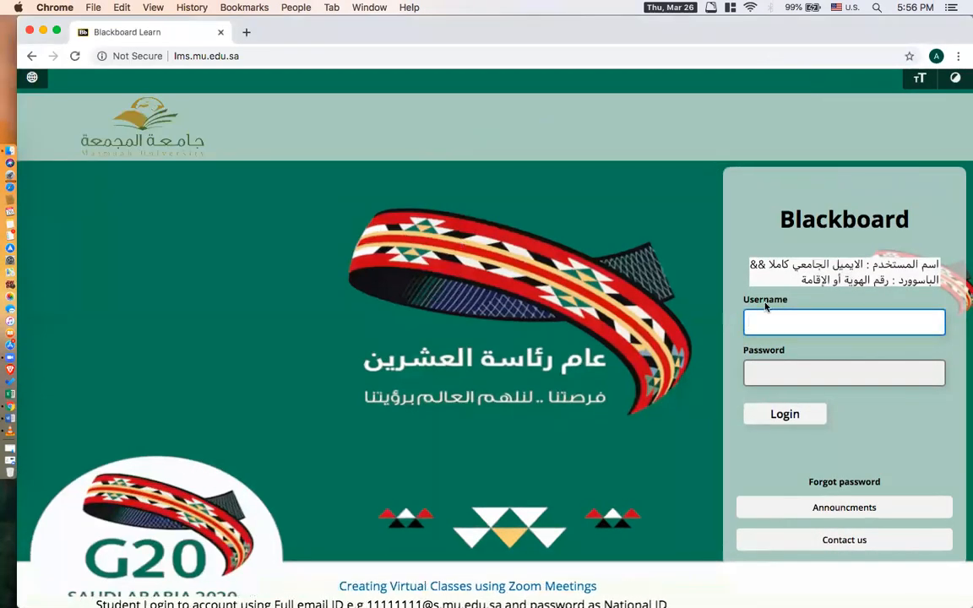
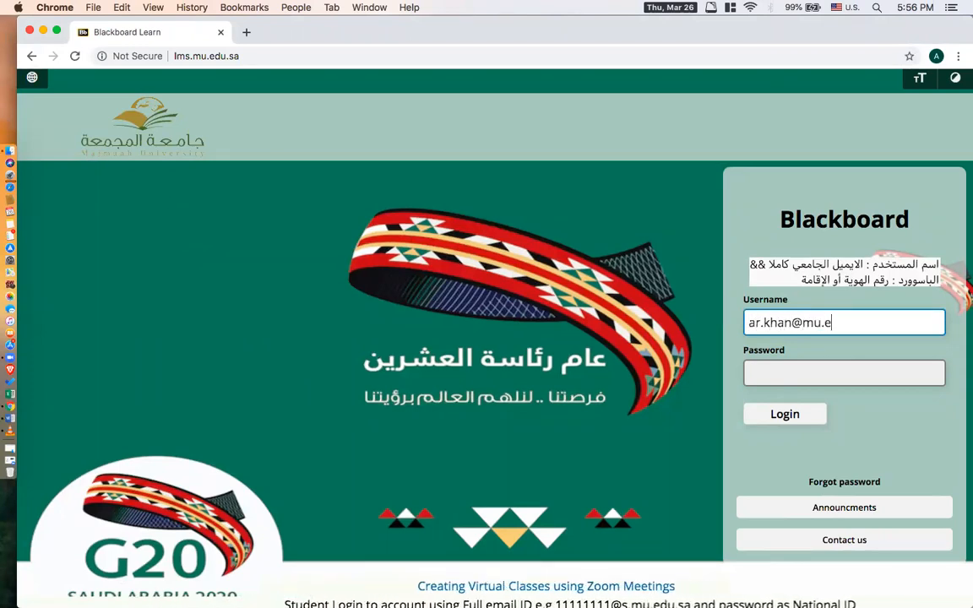
pyautogui.press('Tab')
pyautogui.write('••••••••••')
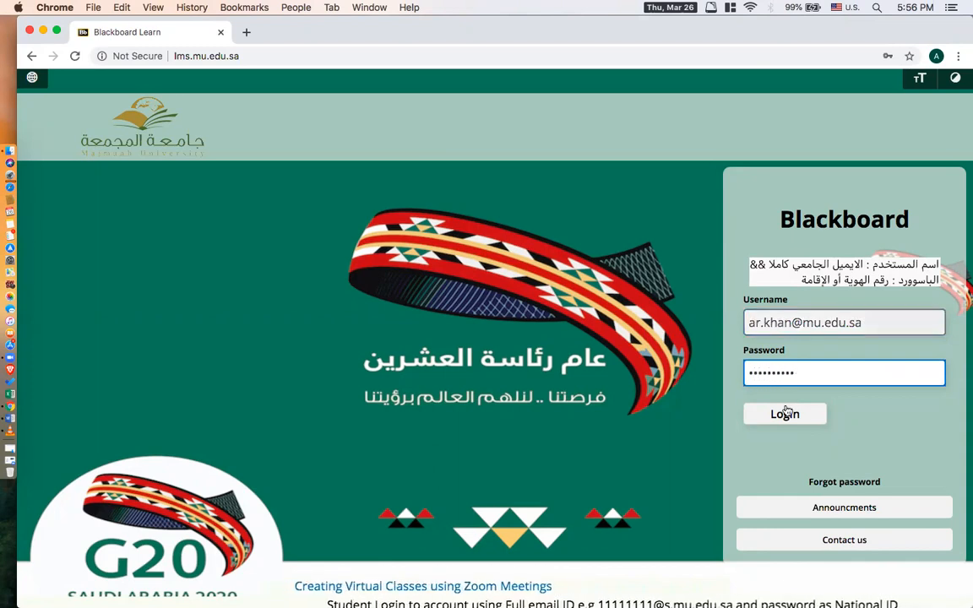
pyautogui.press('Return')
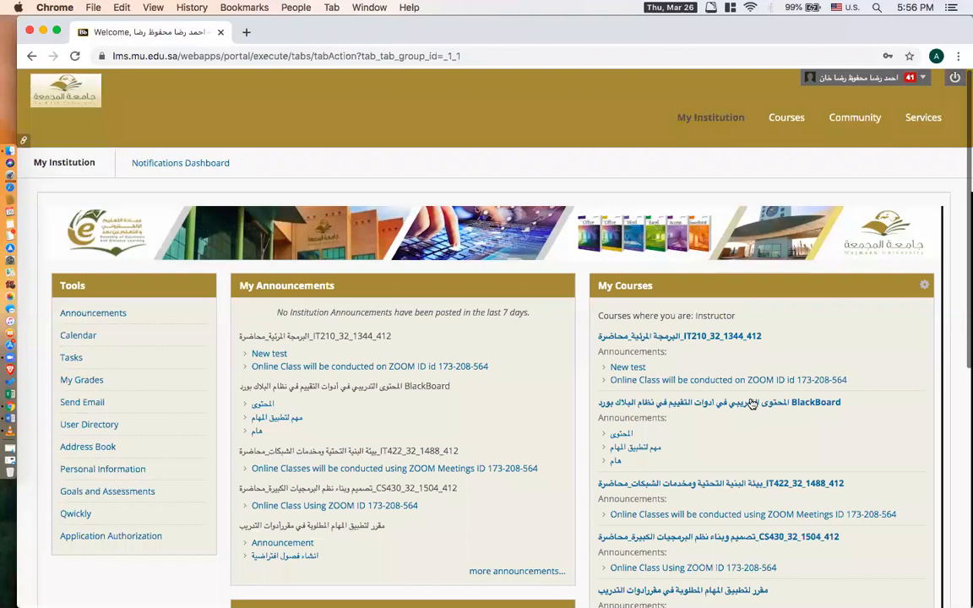
# Open the Content area of the IT210_32_1344_412 course, dismissing the Zoom Meetings and ERA Client notices.
pyautogui.click(698, 338)
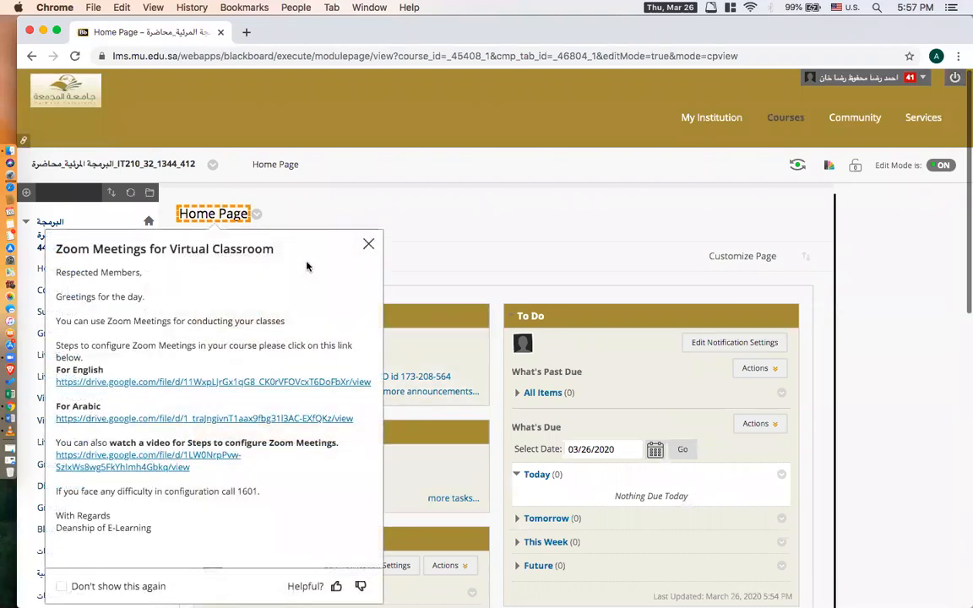
pyautogui.click(368, 245)
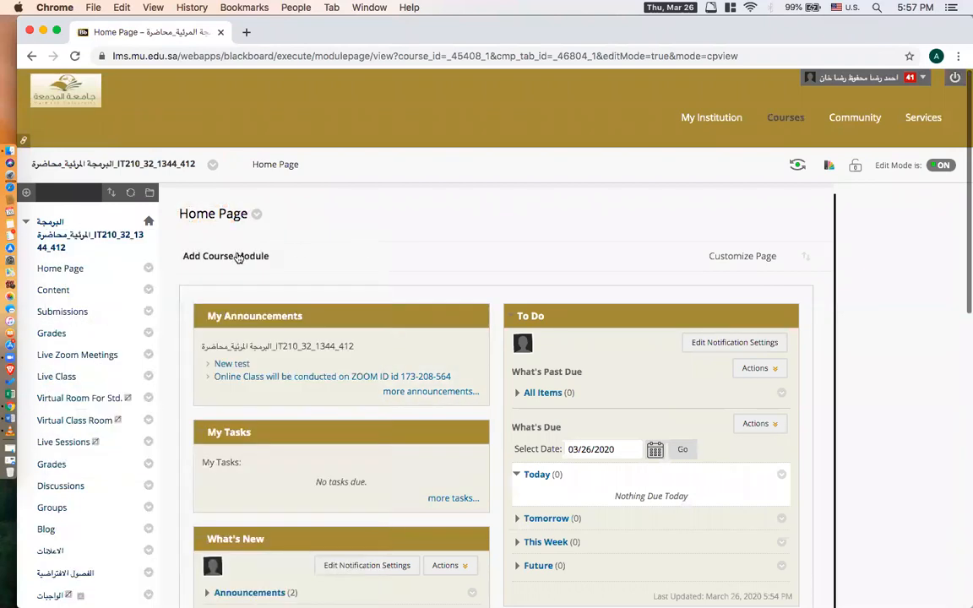
pyautogui.click(59, 292)
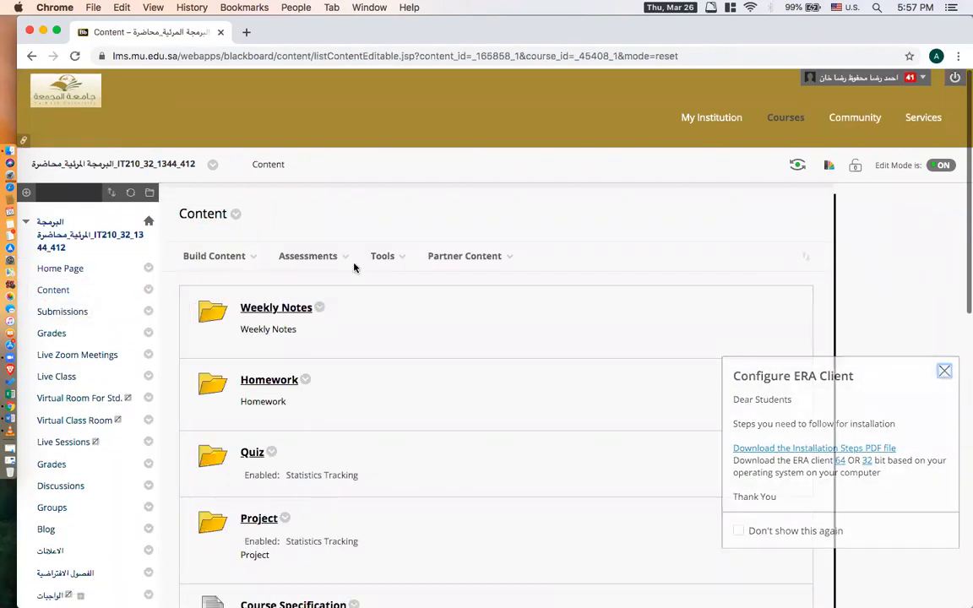
pyautogui.click(944, 376)
# Start a new content folder in the course content and name it "Online Quiz's".
pyautogui.moveTo(226, 260)
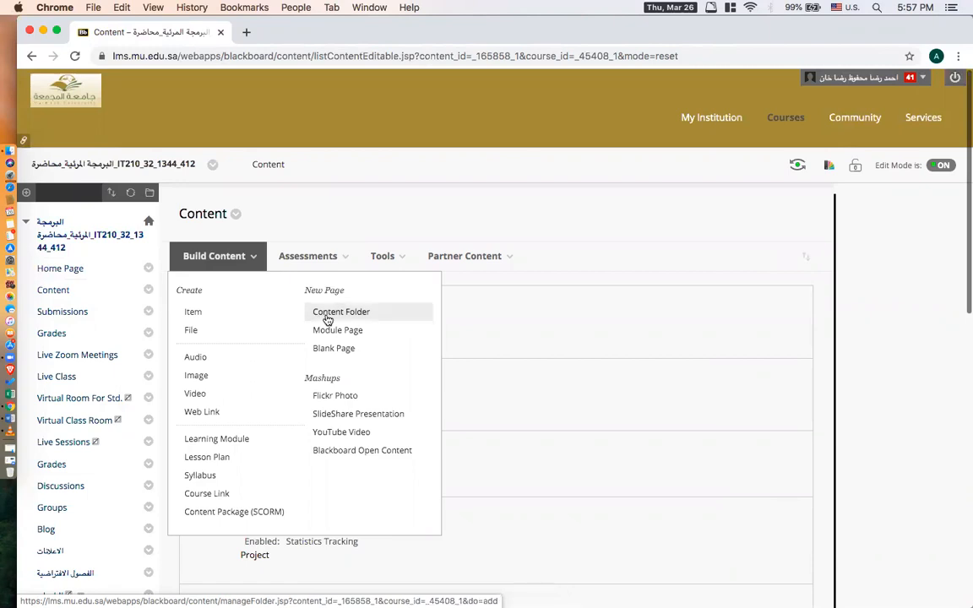
pyautogui.click(328, 317)
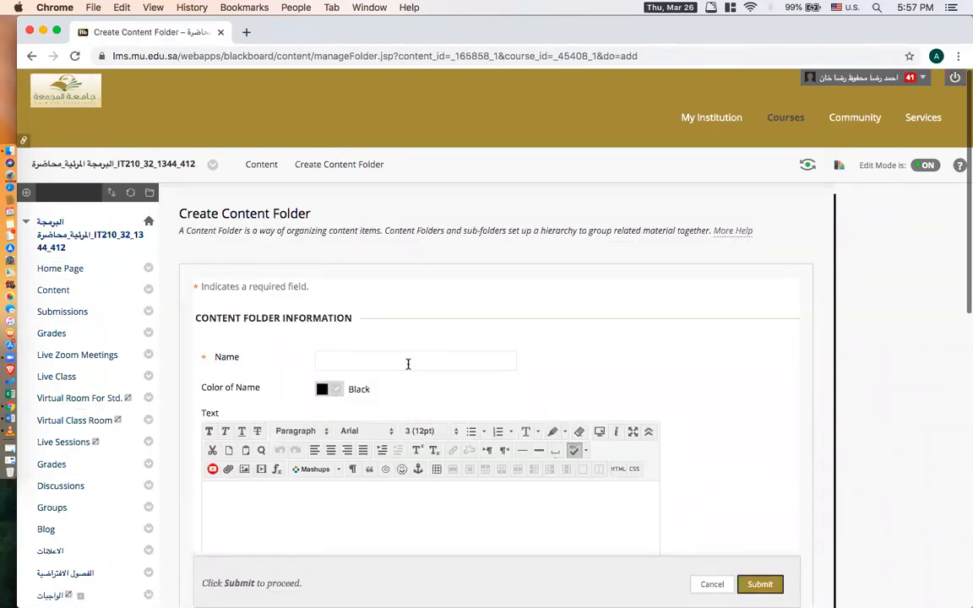
pyautogui.click(407, 363)
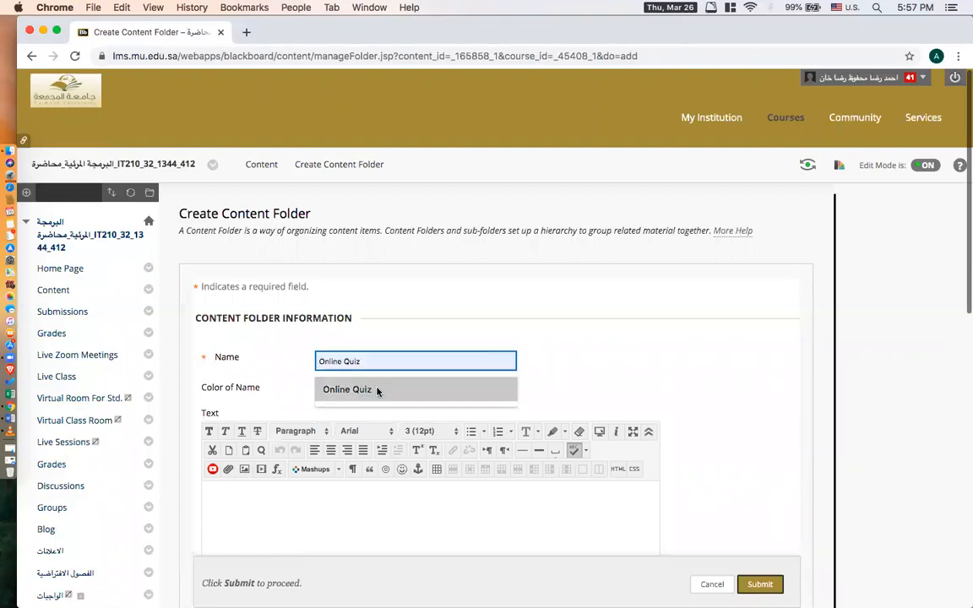
pyautogui.click(377, 389)
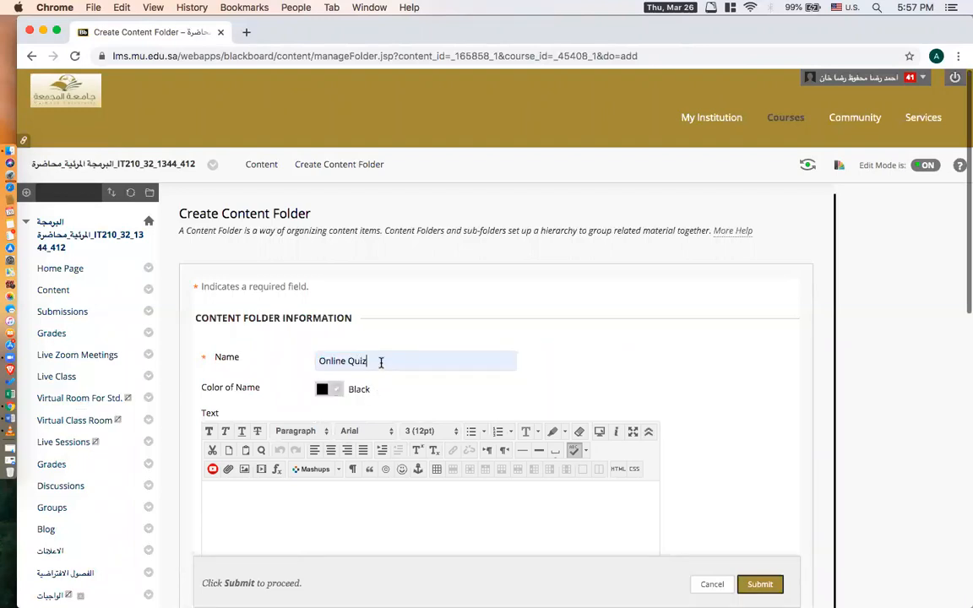
pyautogui.write("'s")
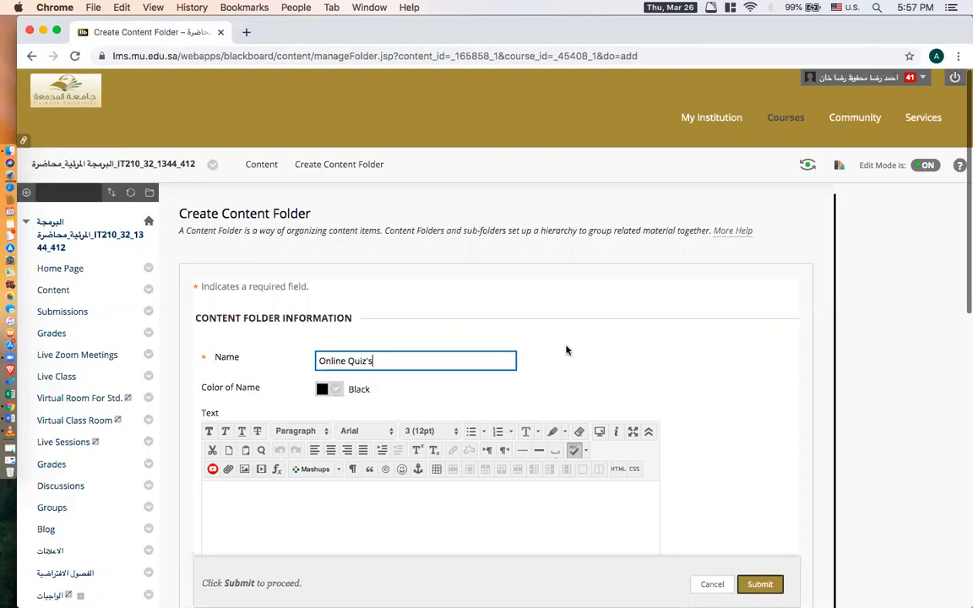
# Enable tracking of the number of views for the new folder and submit it.
pyautogui.scroll(-1, 567, 348)
pyautogui.click(567, 350)
pyautogui.click(379, 353)
pyautogui.scroll(-3, 560, 369)
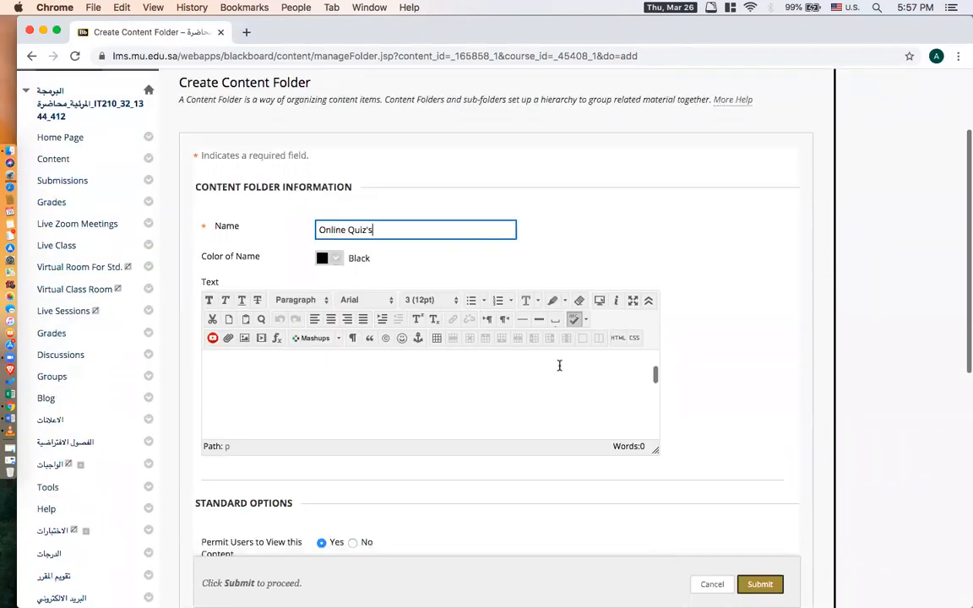
pyautogui.scroll(-5, 746, 353)
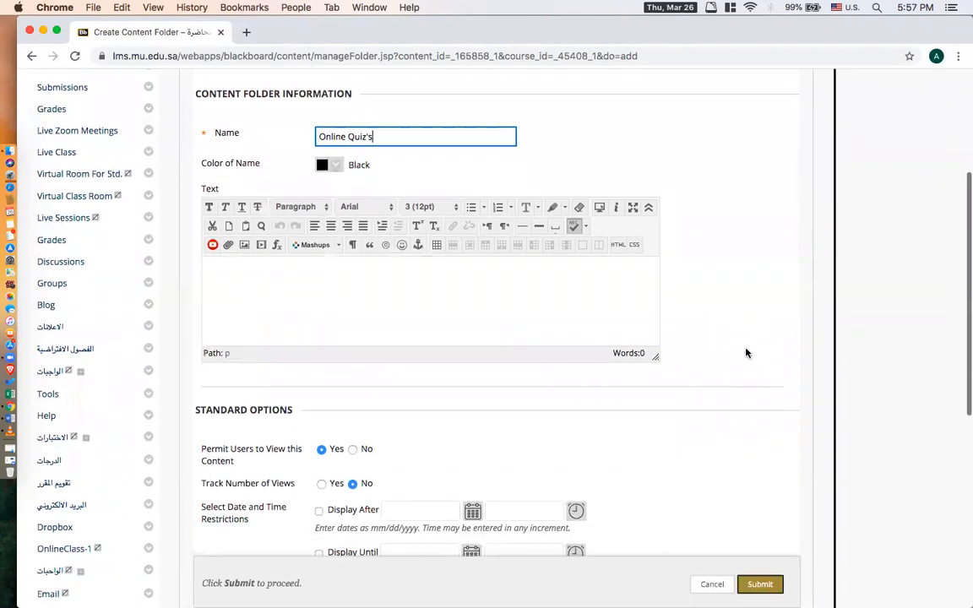
pyautogui.scroll(-2, 747, 353)
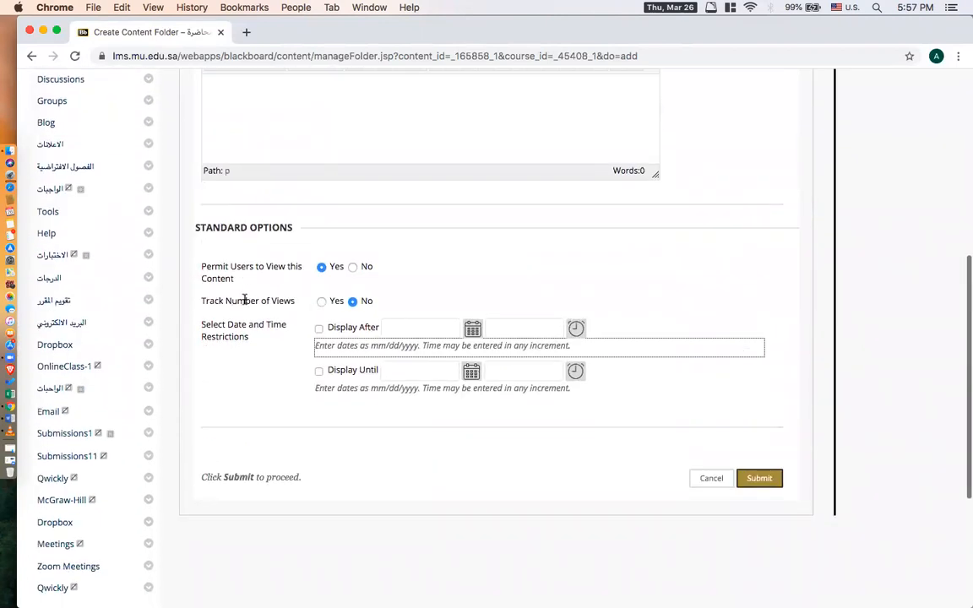
pyautogui.click(321, 302)
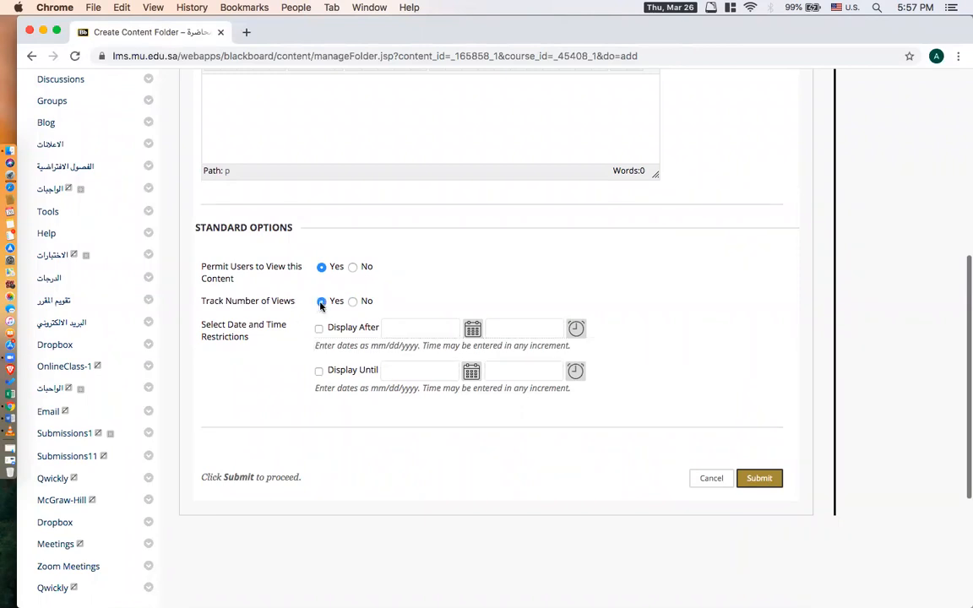
pyautogui.click(776, 481)
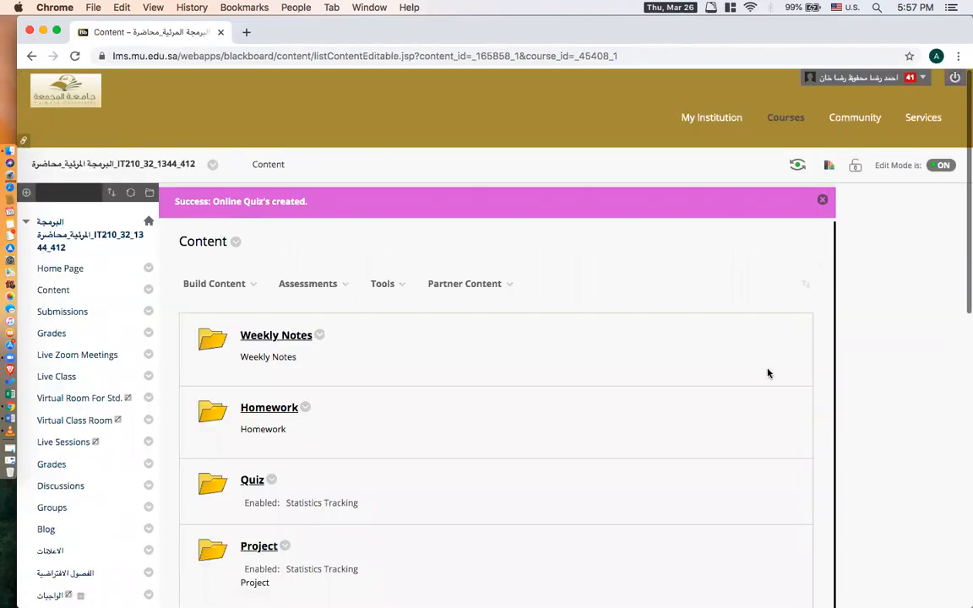
# Open the Online Quiz's folder and start creating a new test assessment in it.
pyautogui.scroll(-10, 766, 449)
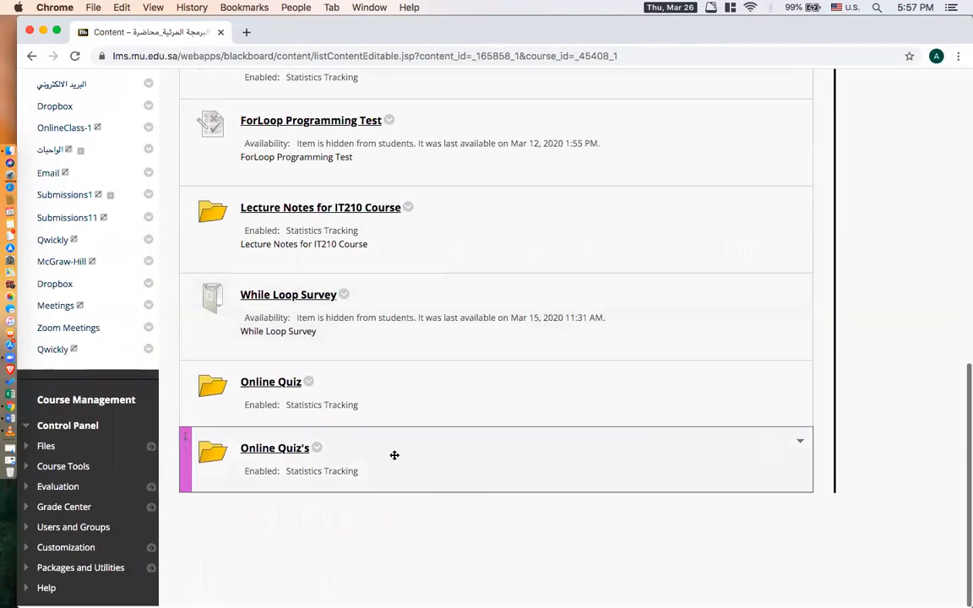
pyautogui.click(268, 456)
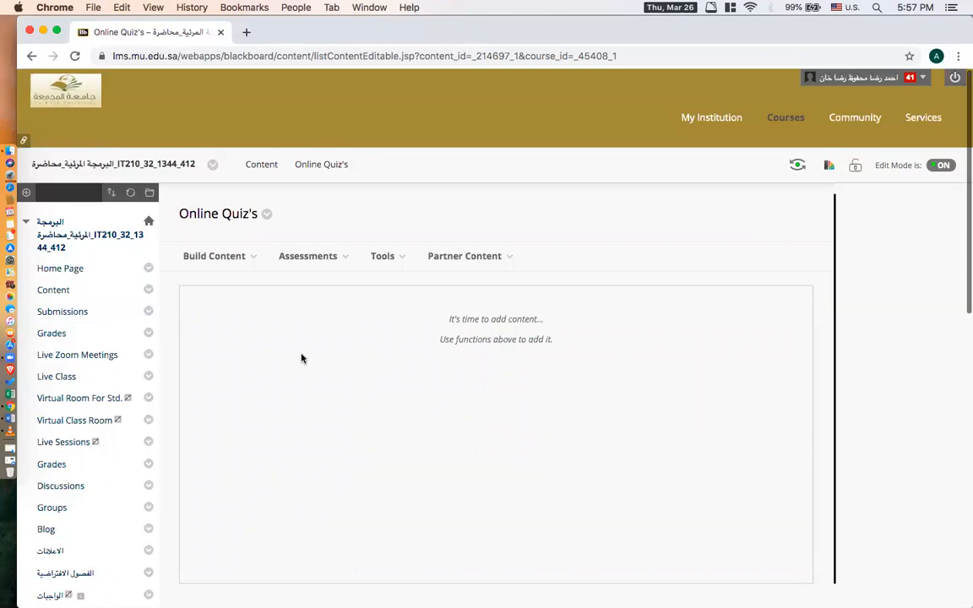
pyautogui.click(314, 258)
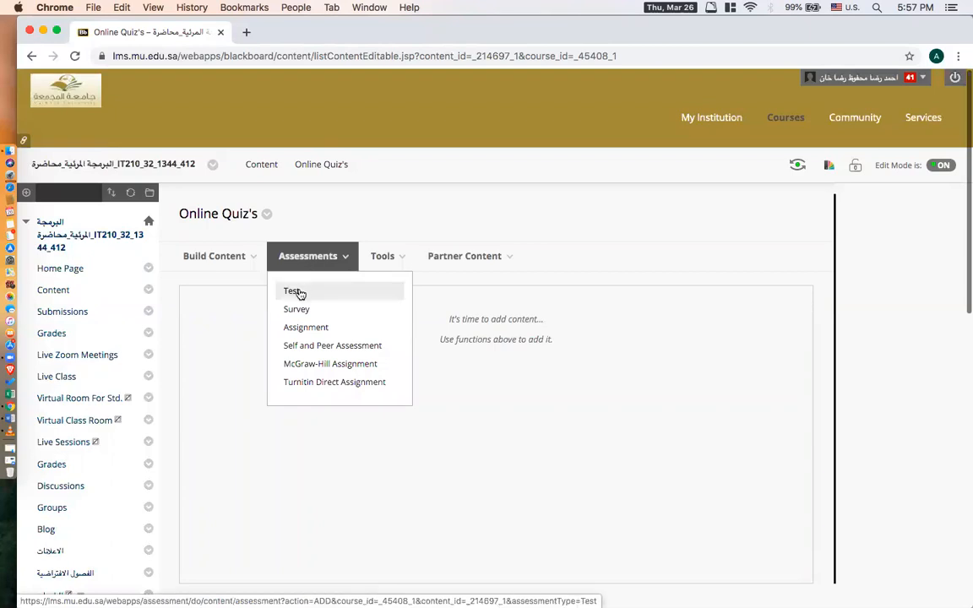
pyautogui.click(298, 291)
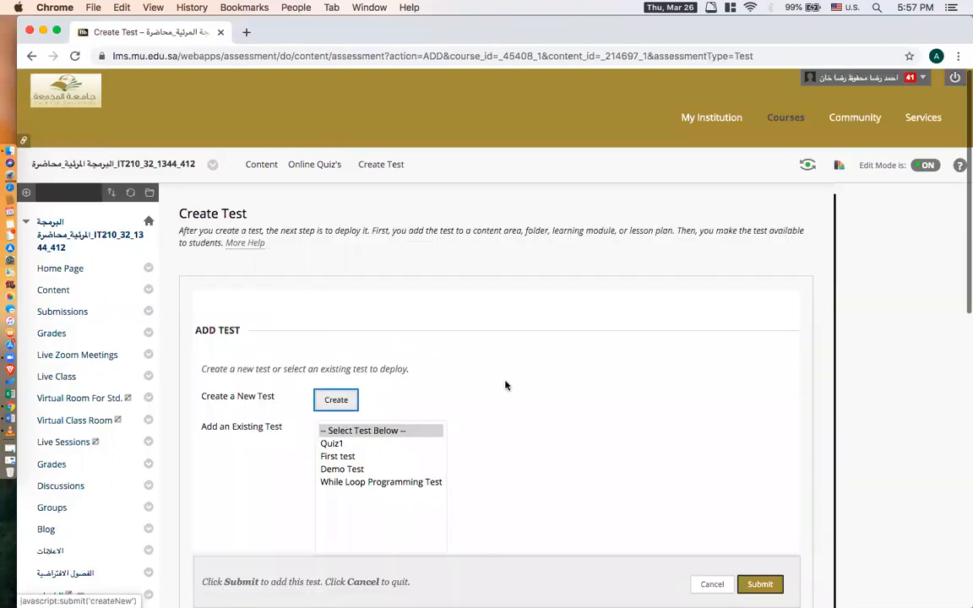
pyautogui.scroll(-2, 505, 385)
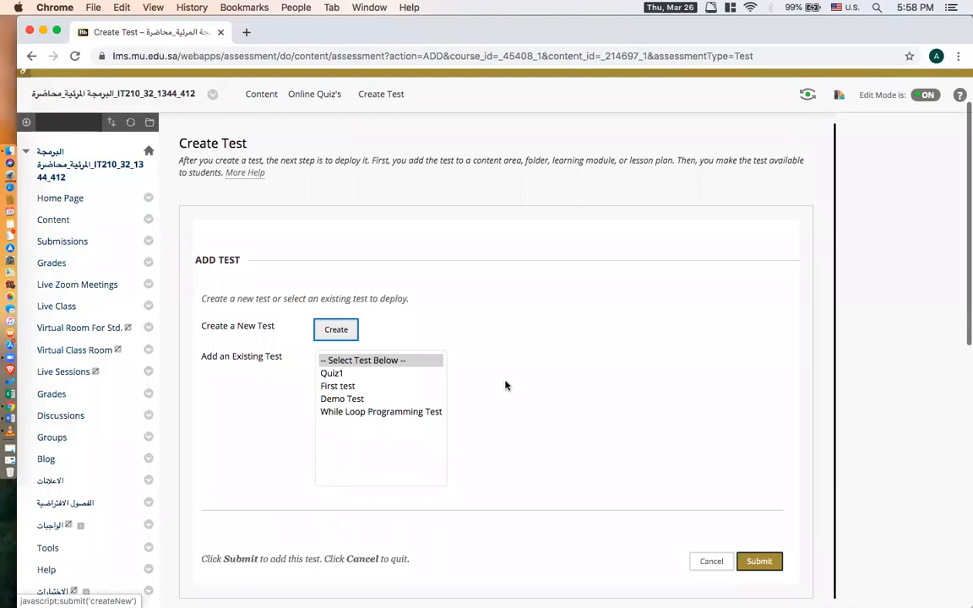
pyautogui.click(336, 333)
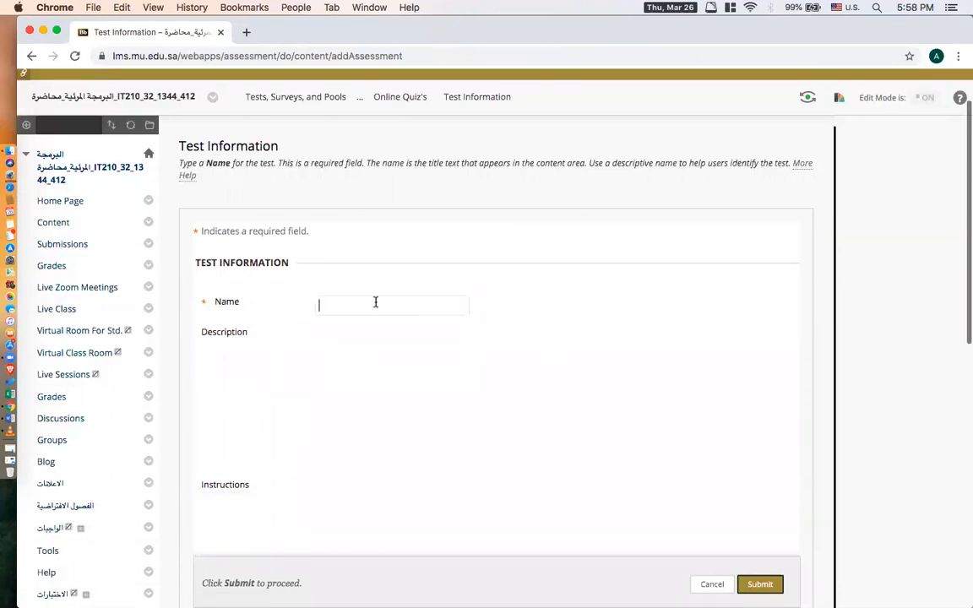
# Name the test "MCQ VB.NET Test-1" and copy the same text into its description.
pyautogui.click(330, 228)
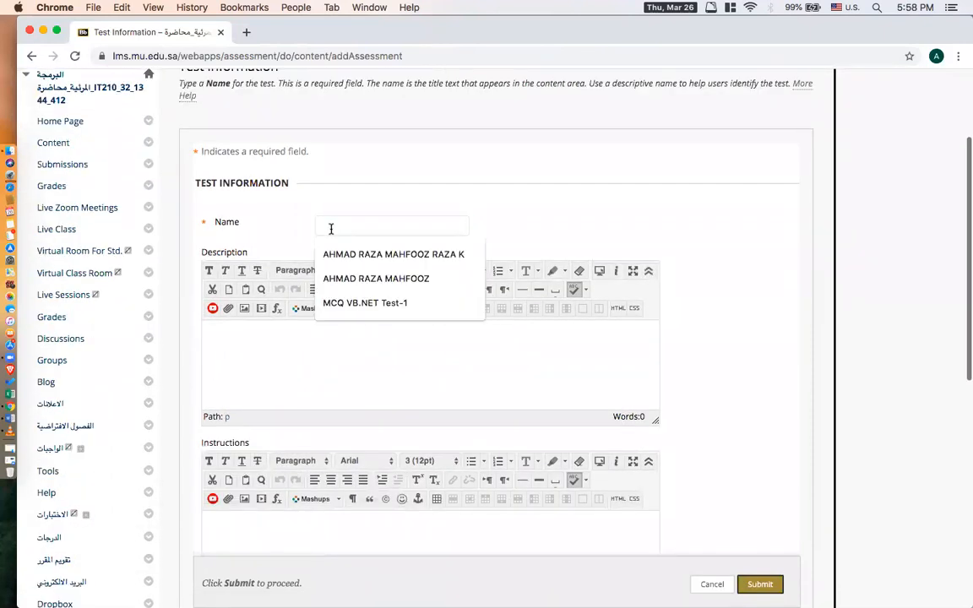
pyautogui.click(327, 303)
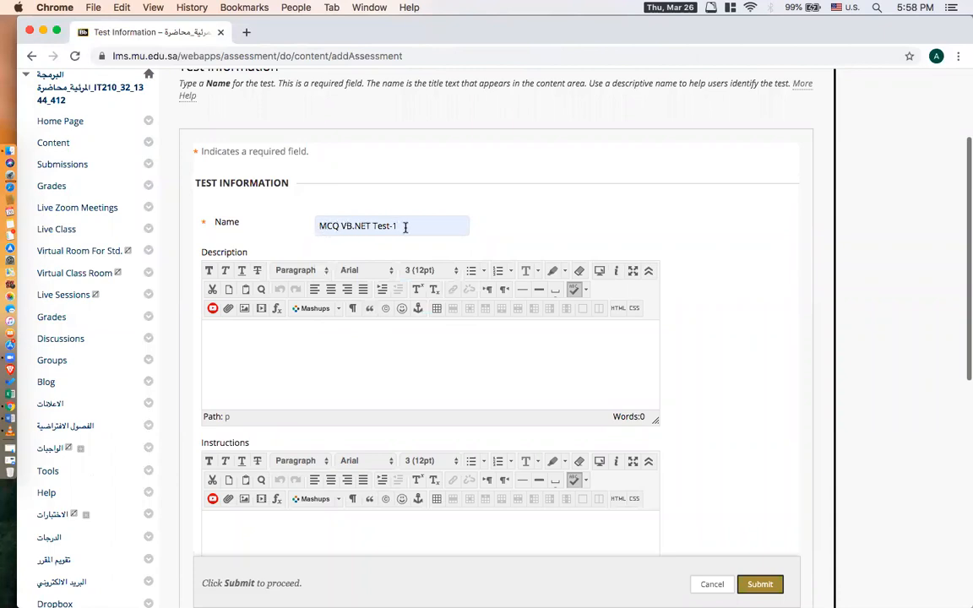
pyautogui.moveTo(406, 227); pyautogui.dragTo(319, 227)
pyautogui.press('super+c')
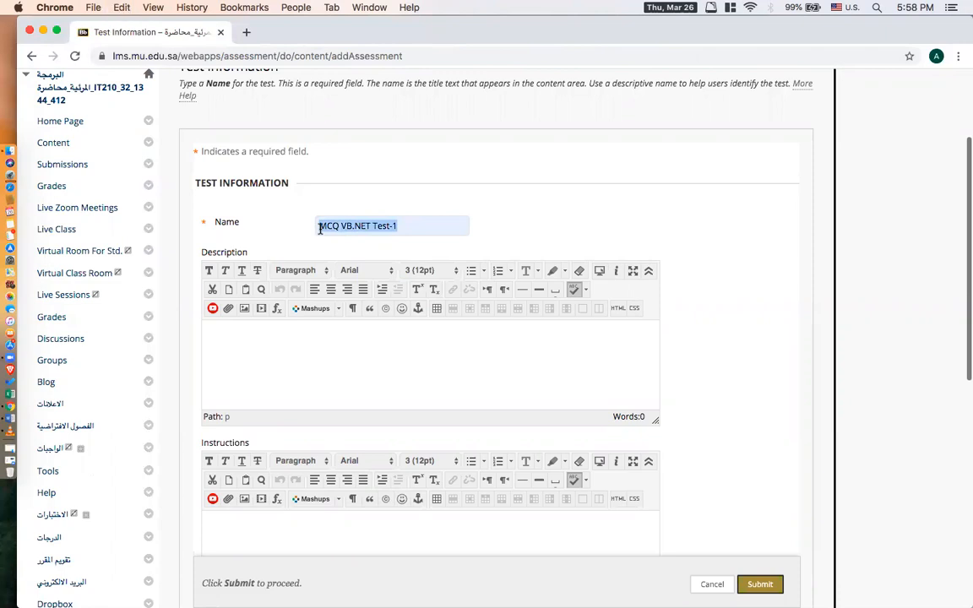
pyautogui.click(255, 369)
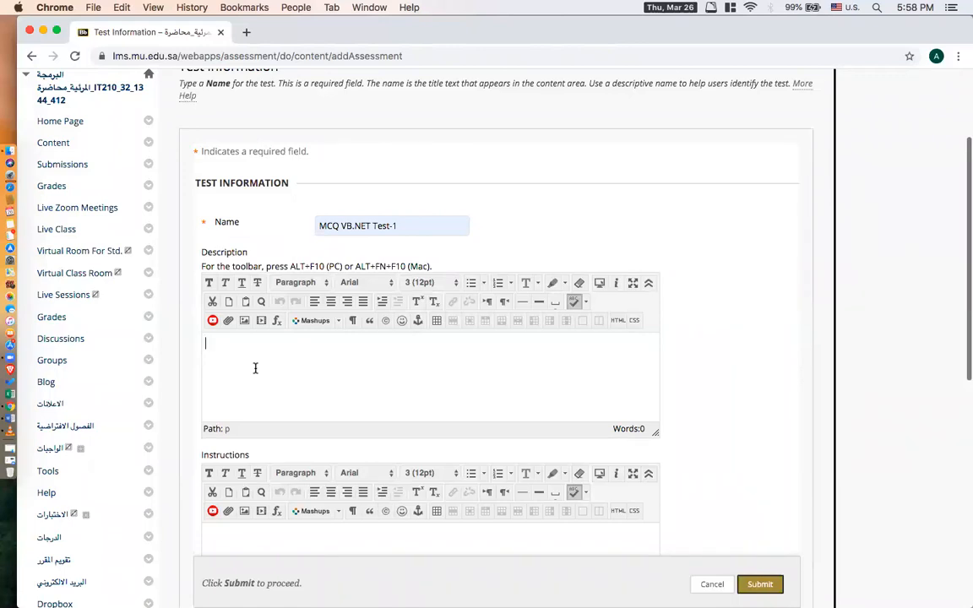
pyautogui.press('super+v')
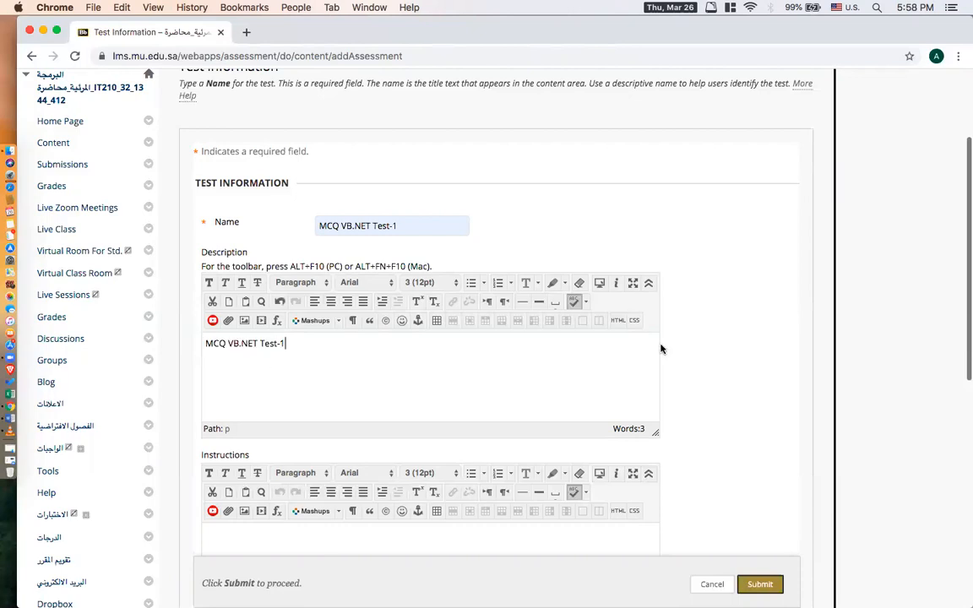
# Enter "Complete this test on time" as the test instructions and submit the test information.
pyautogui.scroll(-3, 661, 349)
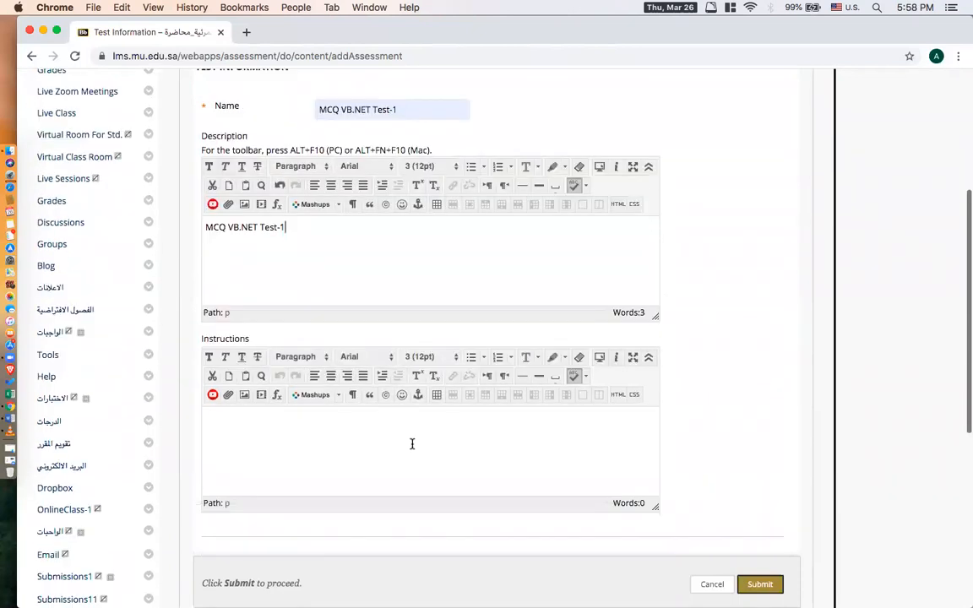
pyautogui.click(400, 439)
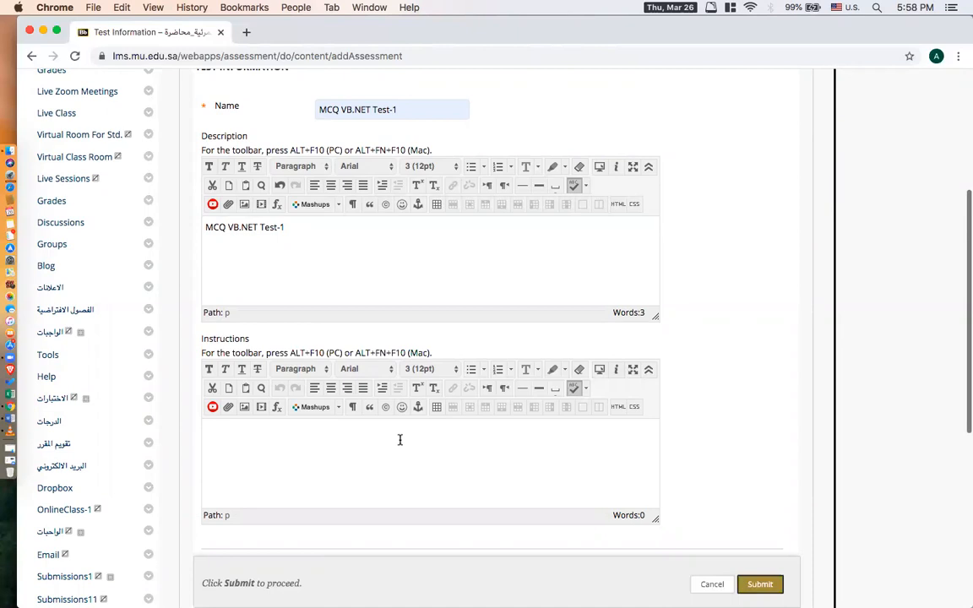
pyautogui.write('Complete this test on time')
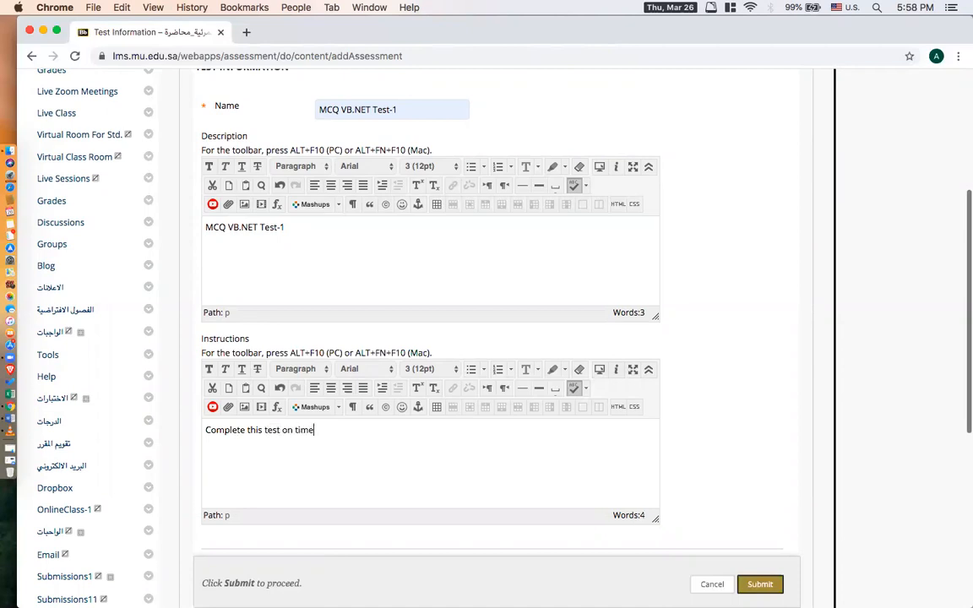
pyautogui.scroll(-5, 702, 424)
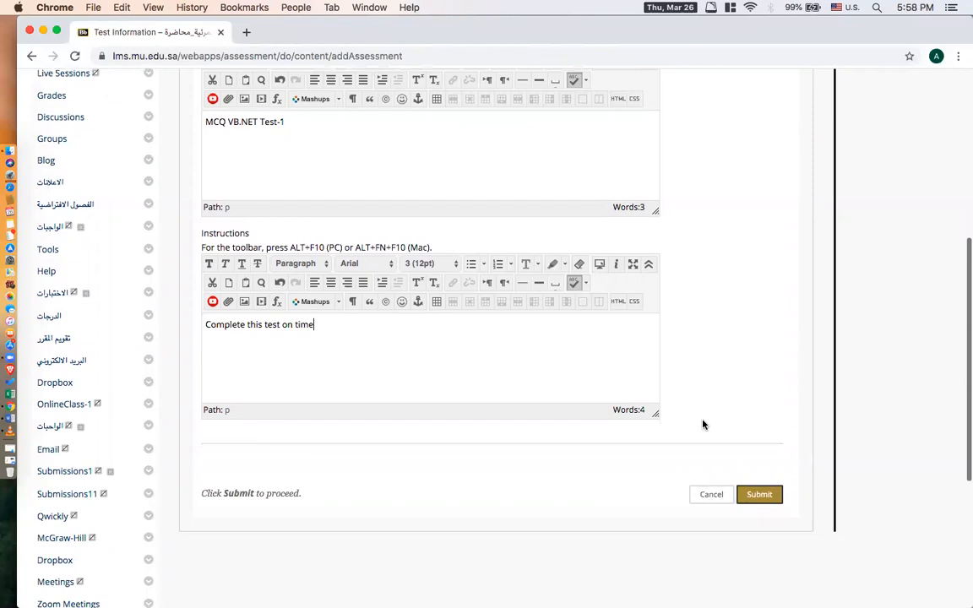
pyautogui.click(760, 439)
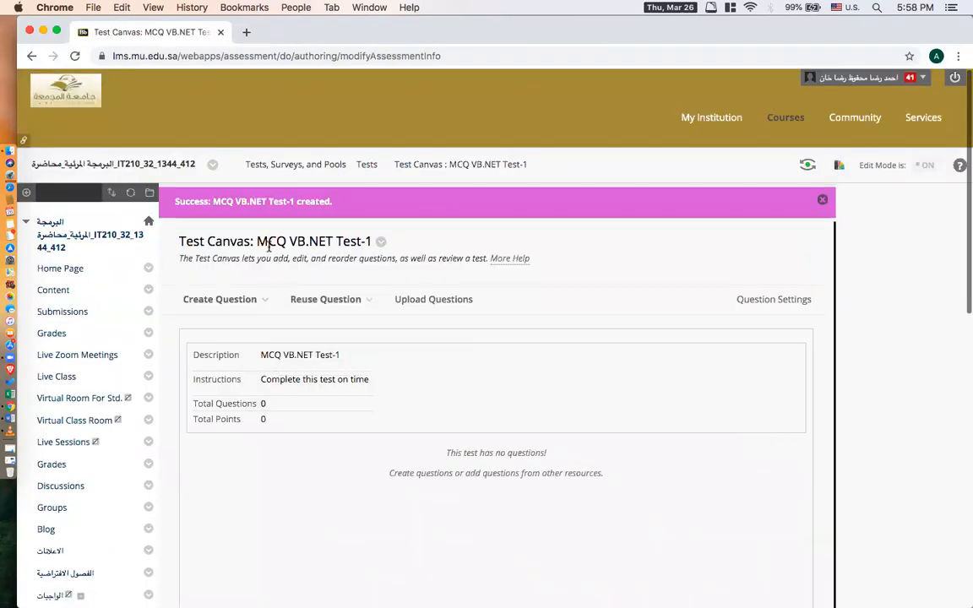
pyautogui.moveTo(259, 242); pyautogui.dragTo(358, 243)
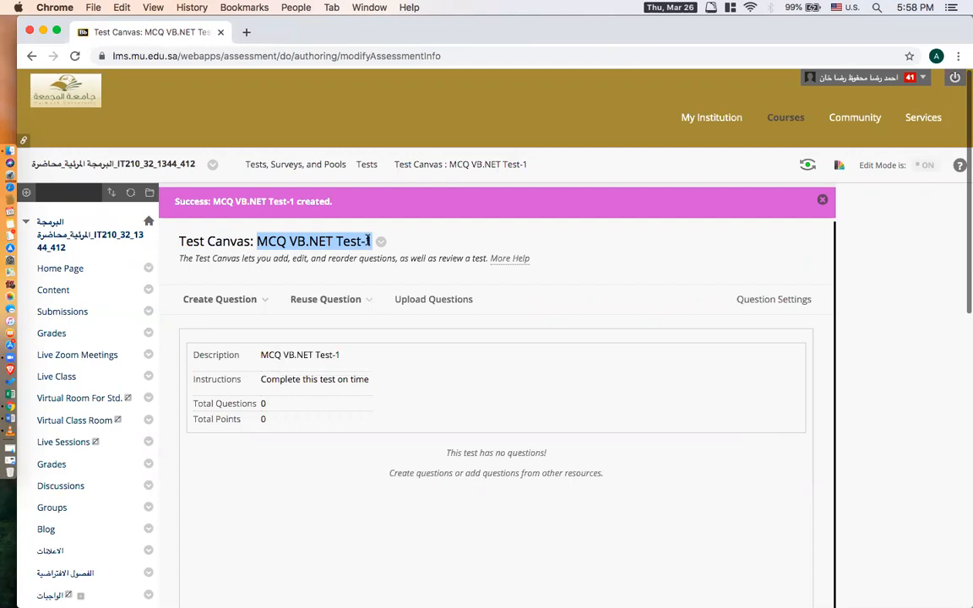
pyautogui.moveTo(177, 241); pyautogui.dragTo(256, 241)
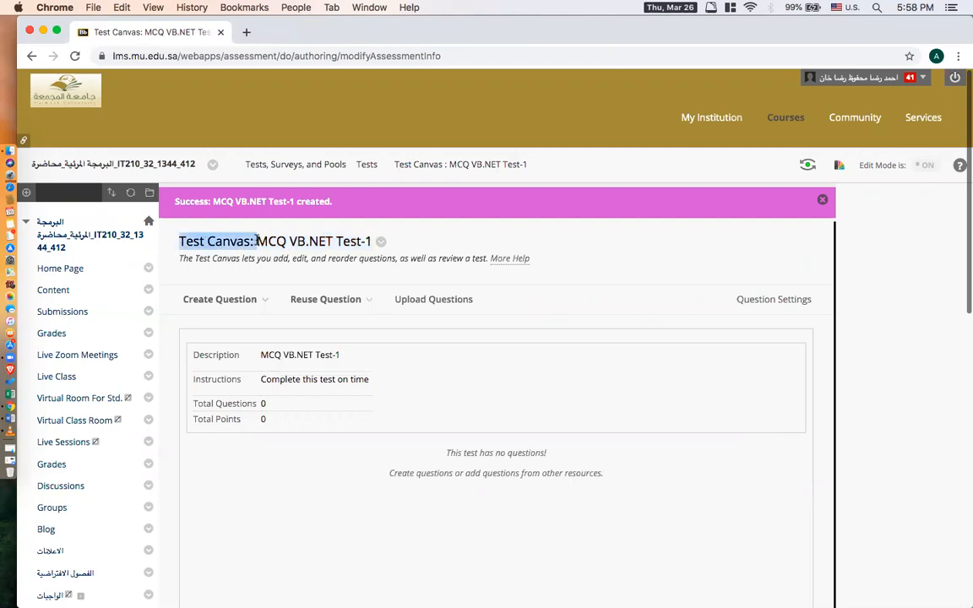
# Add a multiple choice question to the test and title it "Q1".
pyautogui.scroll(-1, 257, 242)
pyautogui.click(257, 245)
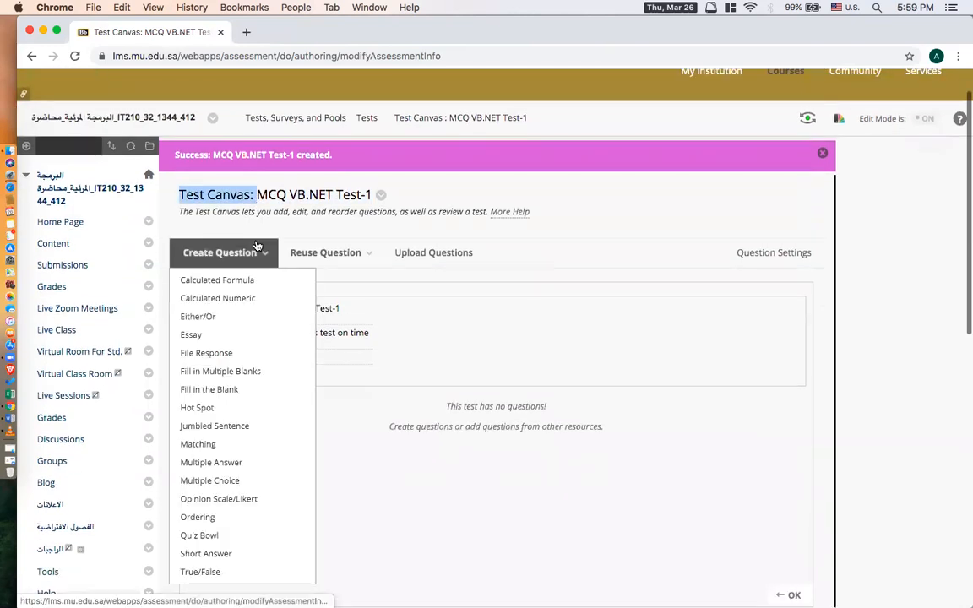
pyautogui.moveTo(235, 253)
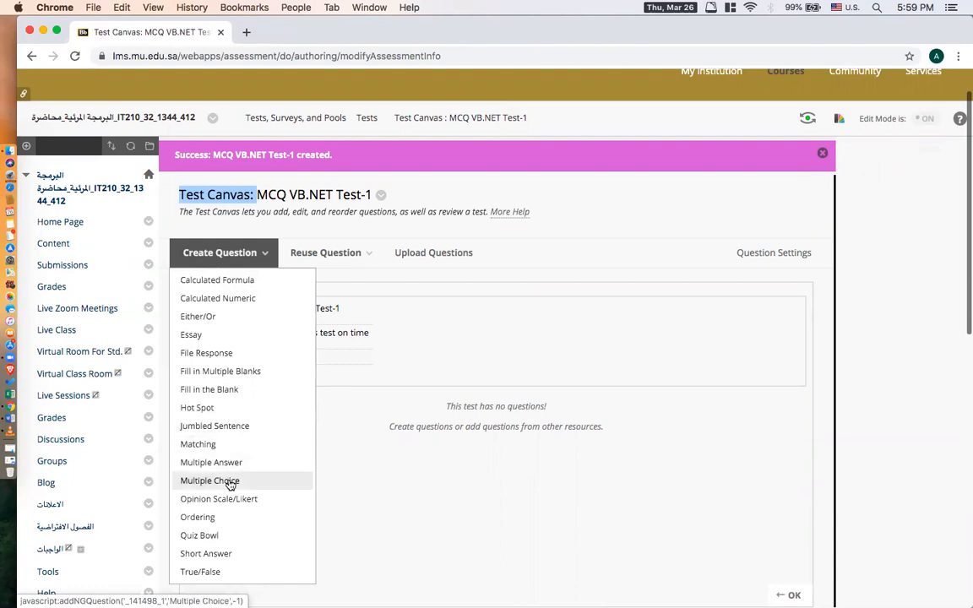
pyautogui.click(211, 482)
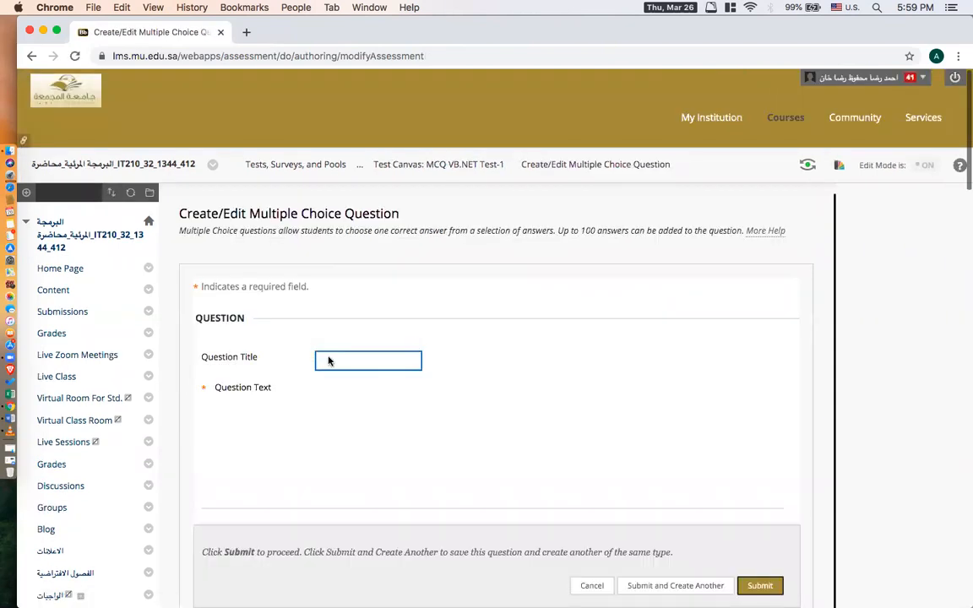
pyautogui.write('Q1')
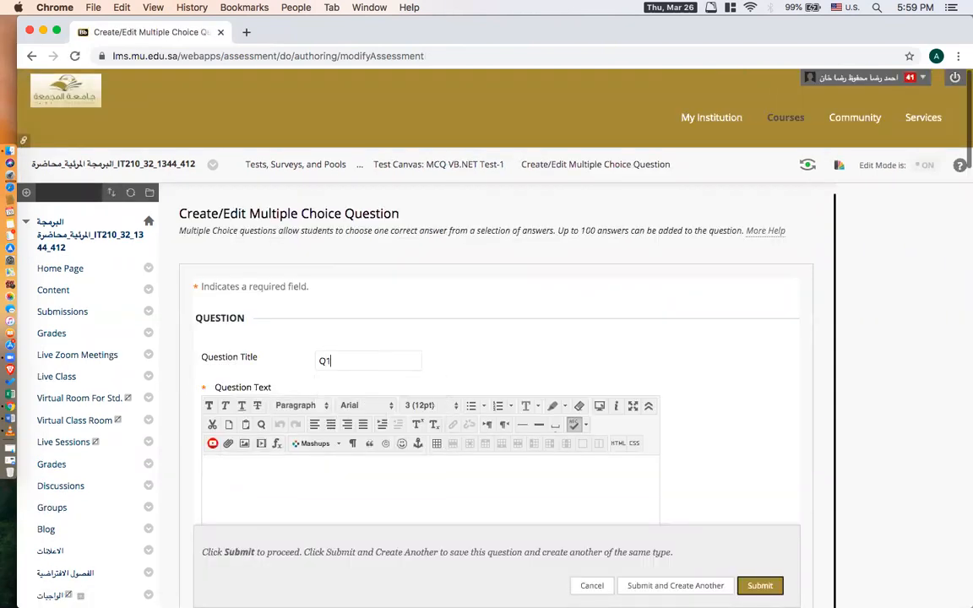
# Copy "Which of the following is an entry point method of VB.NET program?" from the Word document into the question text.
pyautogui.scroll(-5, 432, 346)
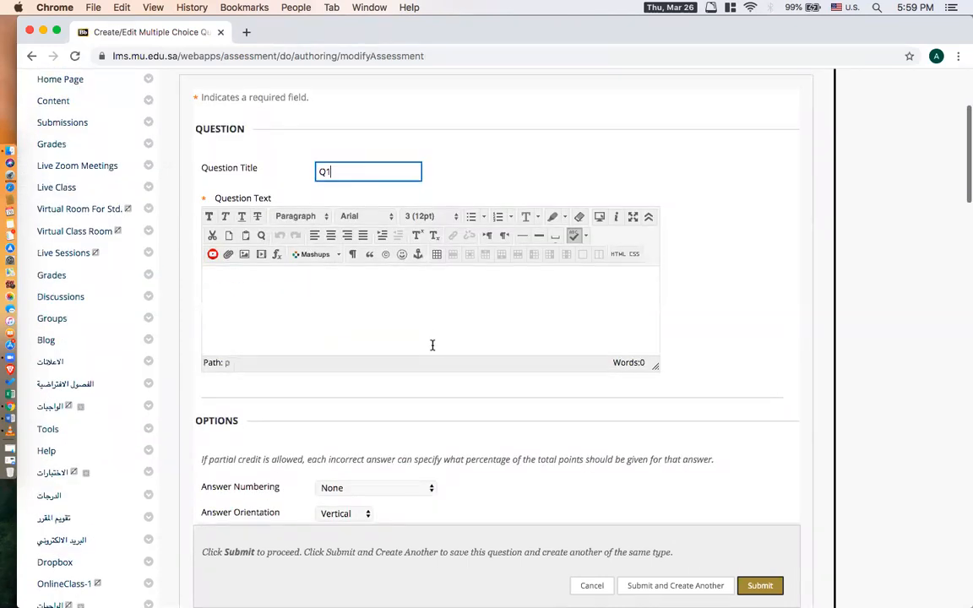
pyautogui.click(279, 309)
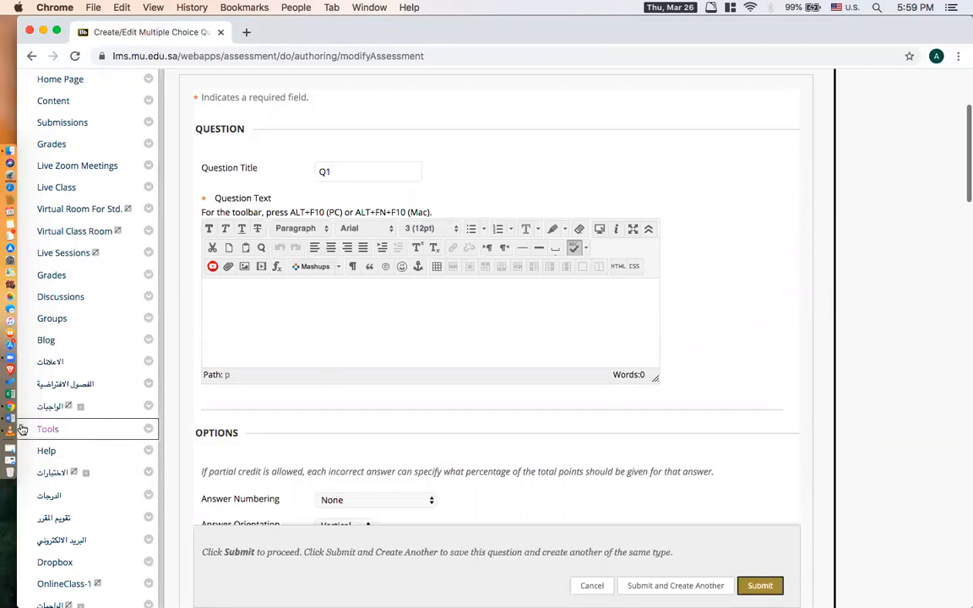
pyautogui.click(11, 383)
pyautogui.scroll(-5, 456, 434)
pyautogui.scroll(-5, 456, 434)
pyautogui.moveTo(271, 288); pyautogui.dragTo(723, 285)
pyautogui.press('super+c')
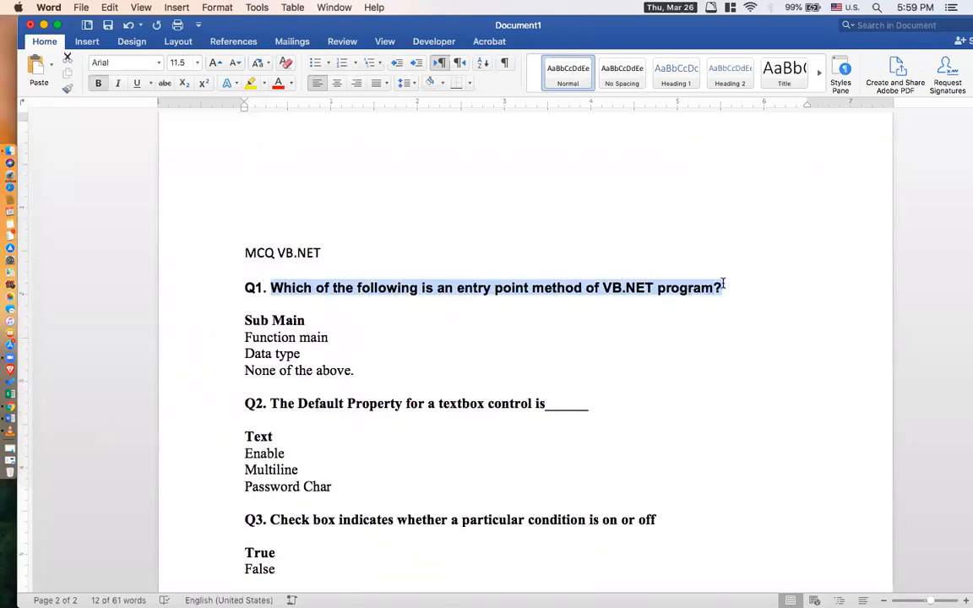
pyautogui.click(11, 409)
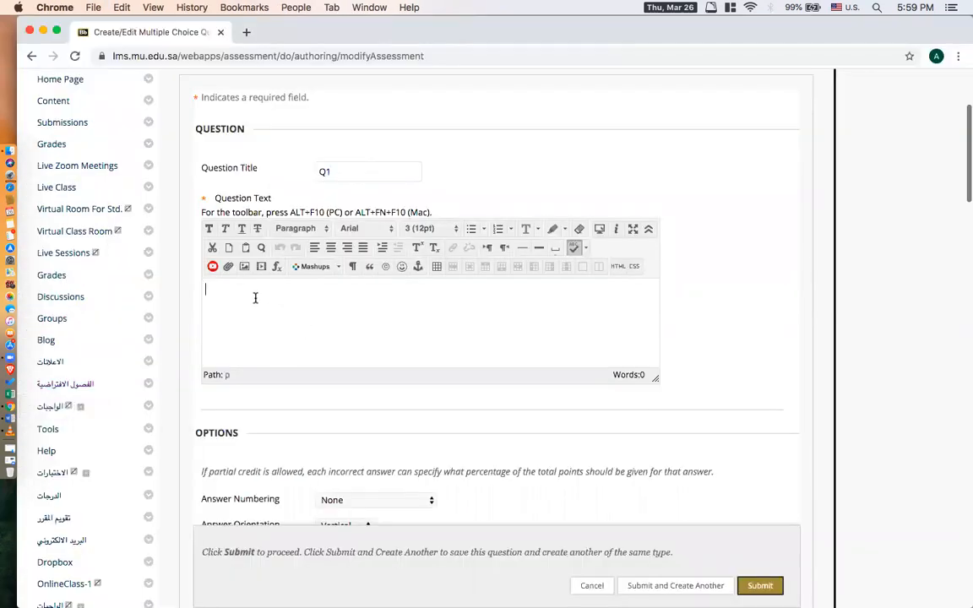
pyautogui.press('super+v')
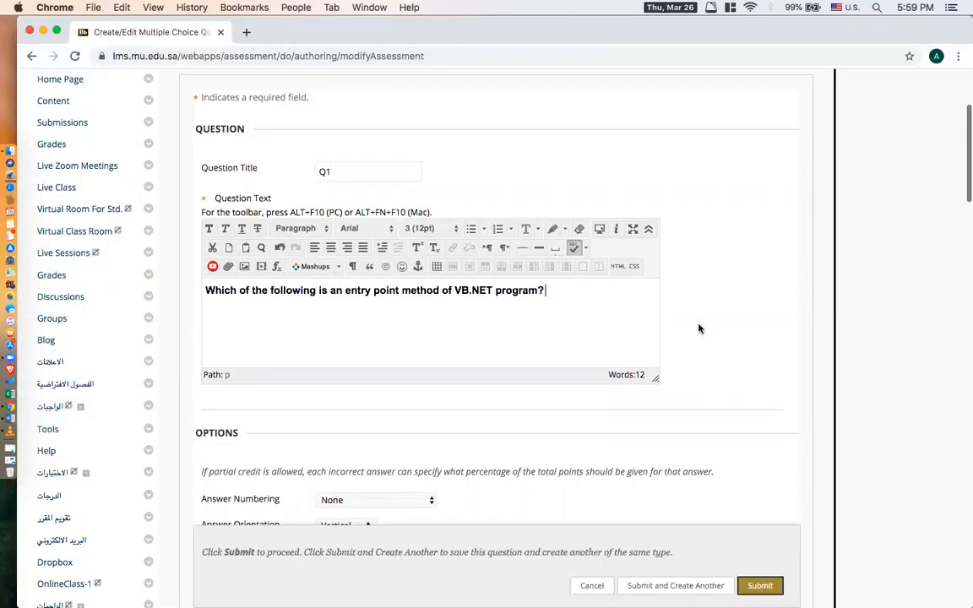
# Copy "Sub Main" from the Word document into Answer 1 and remove its bold formatting.
pyautogui.scroll(-5, 698, 329)
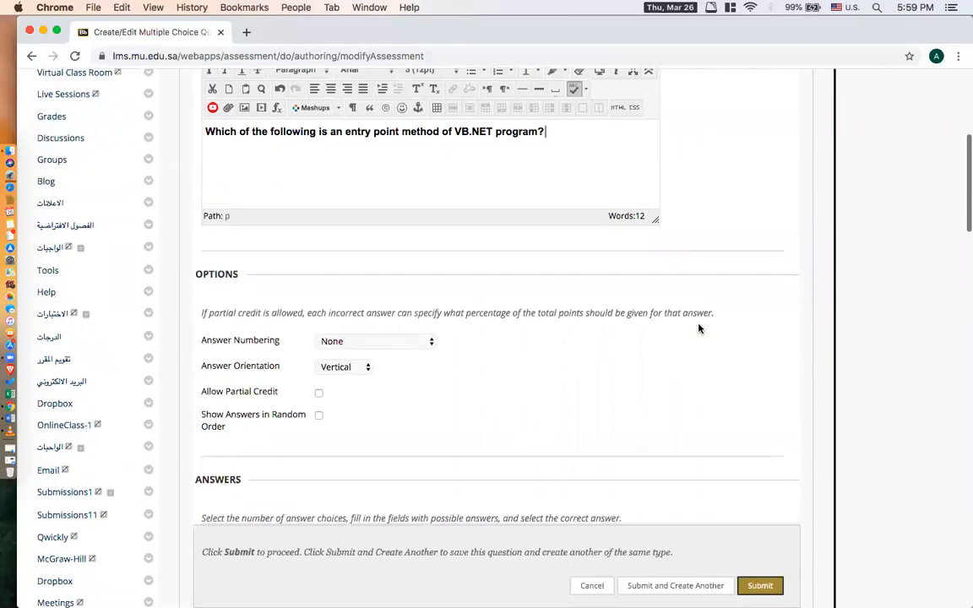
pyautogui.scroll(-10, 698, 329)
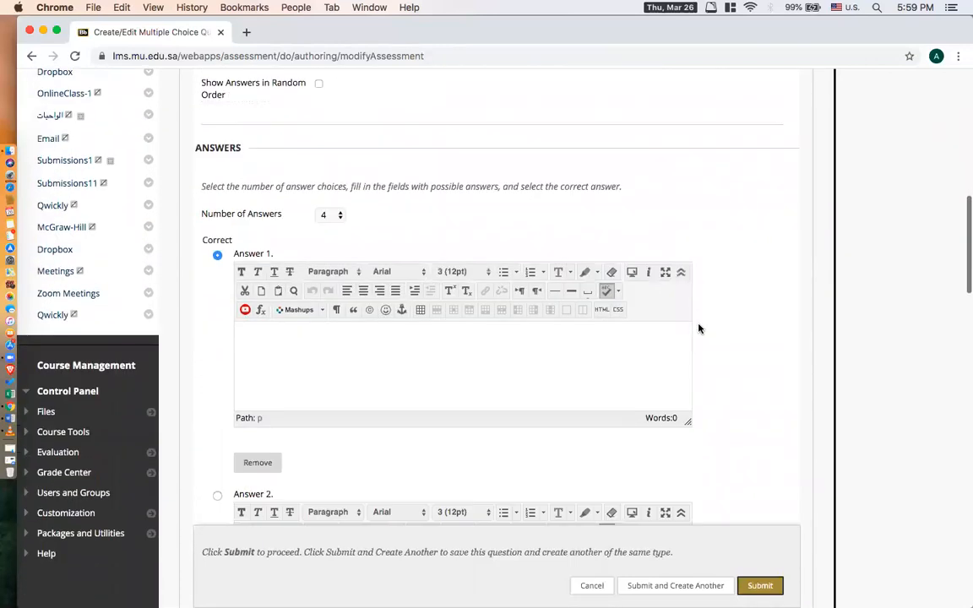
pyautogui.moveTo(247, 151); pyautogui.dragTo(194, 148)
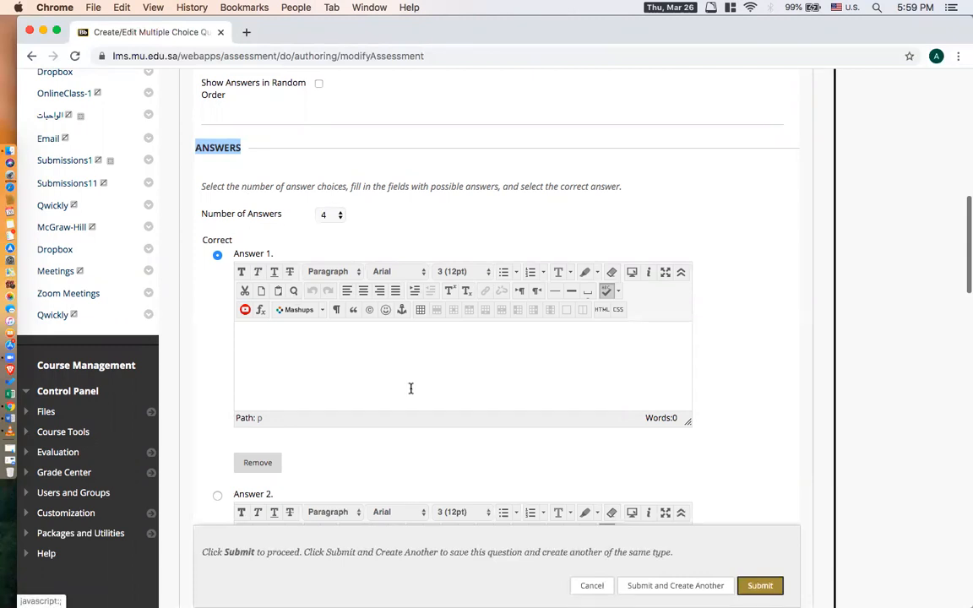
pyautogui.click(295, 359)
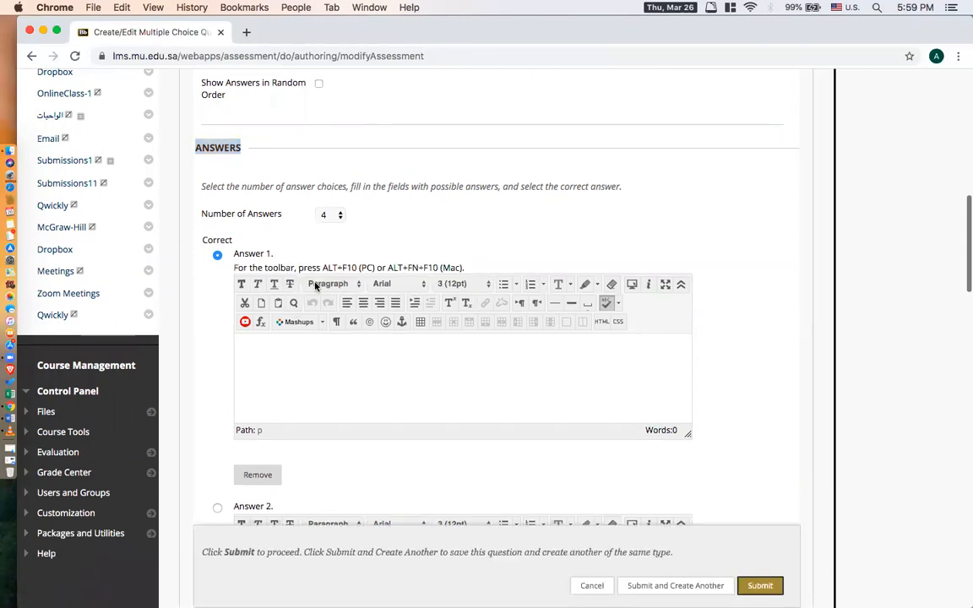
pyautogui.tripleClick(240, 255)
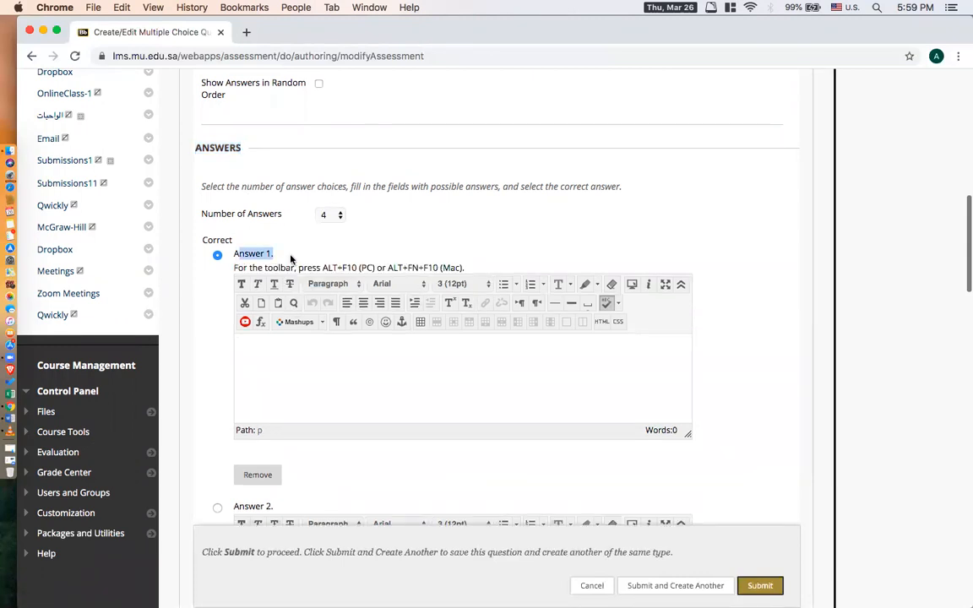
pyautogui.click(9, 420)
pyautogui.moveTo(244, 321); pyautogui.dragTo(312, 321)
pyautogui.press('super+c')
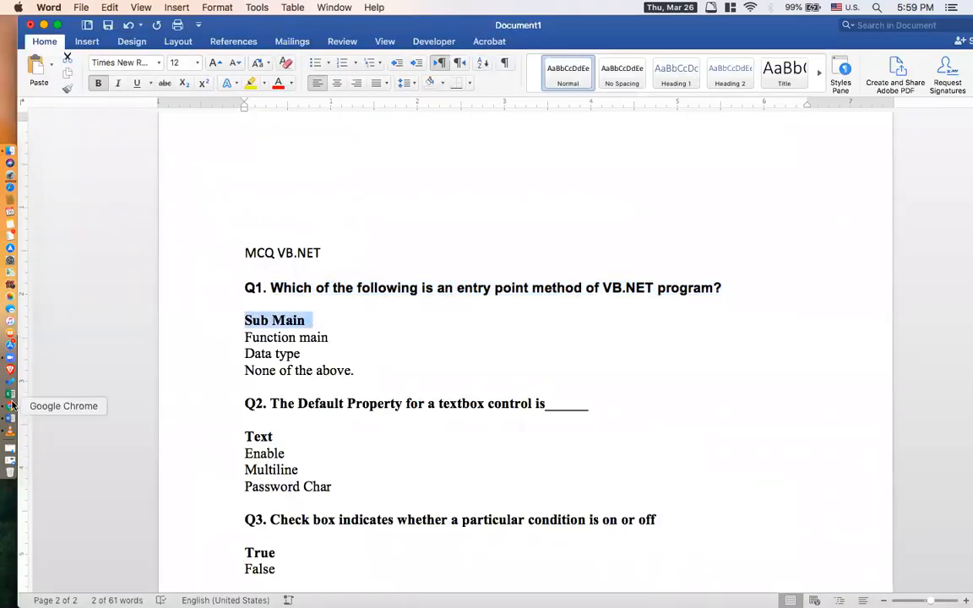
pyautogui.click(9, 403)
pyautogui.click(314, 357)
pyautogui.press('super+v')
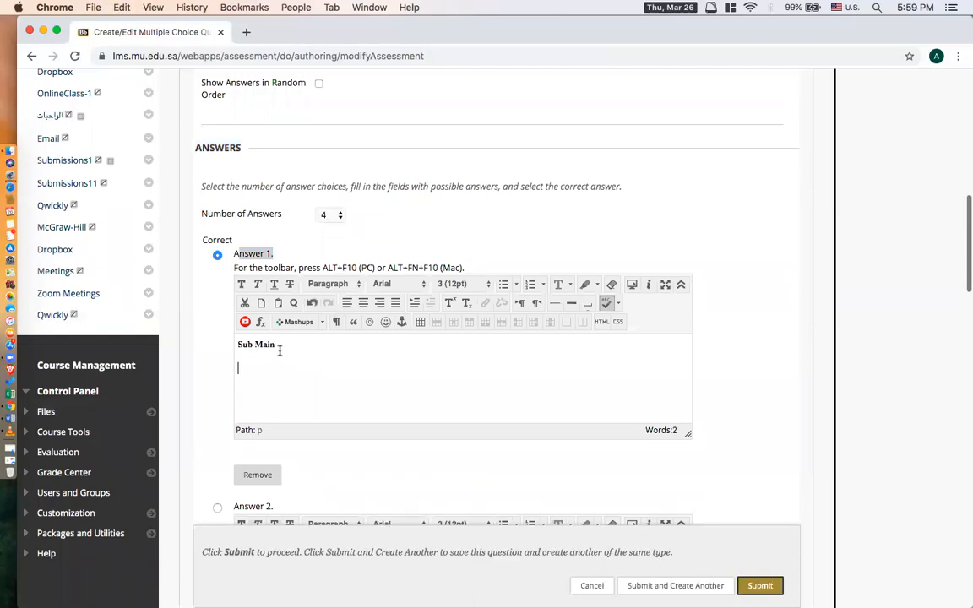
pyautogui.moveTo(277, 347); pyautogui.dragTo(209, 341)
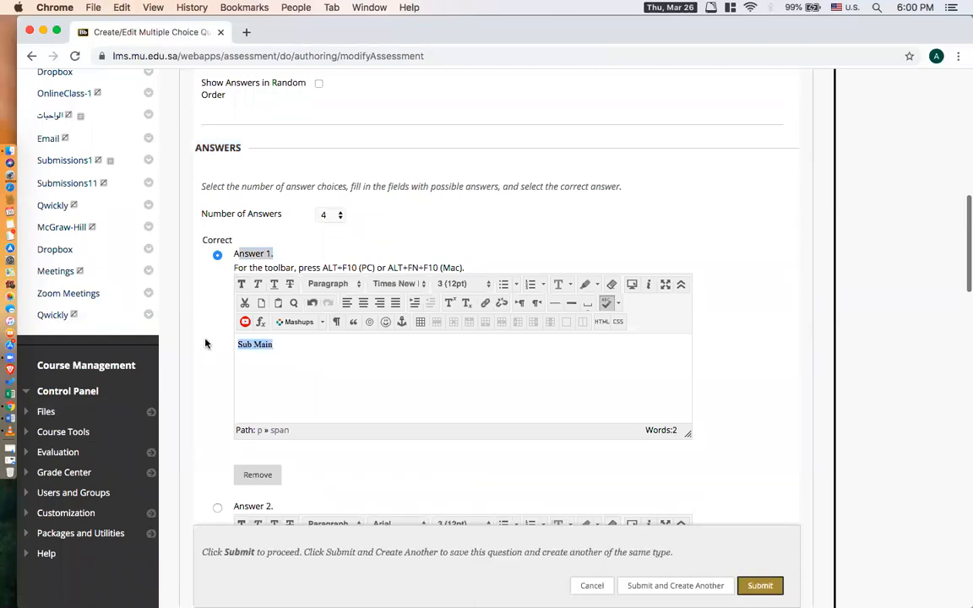
# Mark Answer 1, "Sub Main", as the correct answer, briefly switching to Answer 2 and back.
pyautogui.scroll(-2, 289, 287)
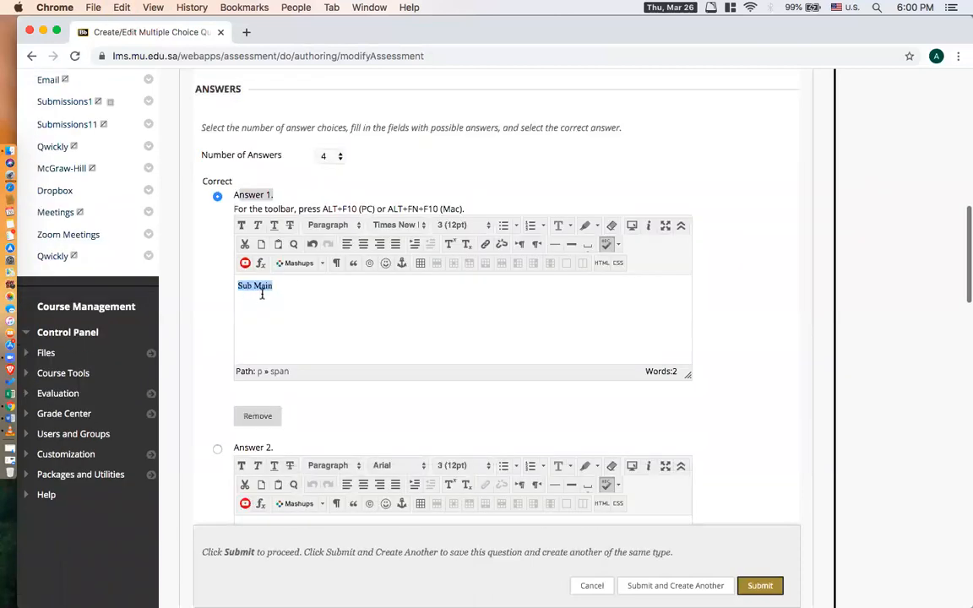
pyautogui.click(217, 197)
pyautogui.scroll(-1, 262, 456)
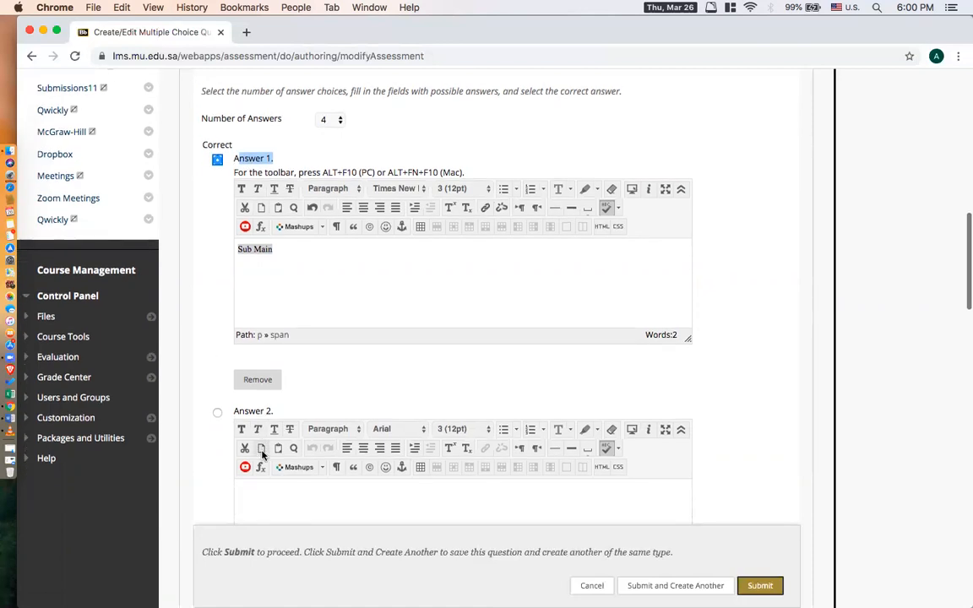
pyautogui.click(218, 414)
pyautogui.click(218, 160)
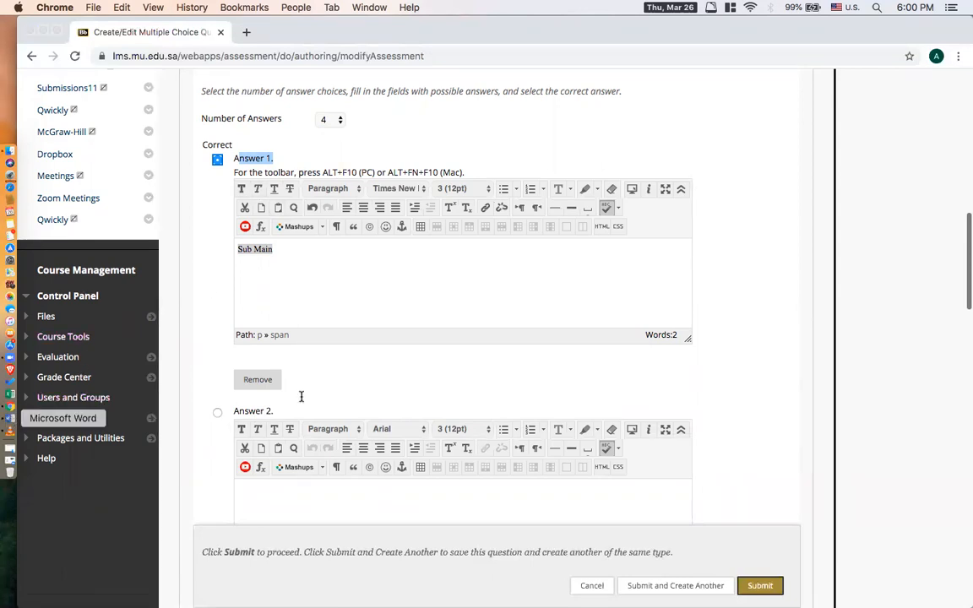
# Copy "Function main" from the Word document into Answer 2 of the question.
pyautogui.click(9, 420)
pyautogui.moveTo(321, 342); pyautogui.dragTo(246, 338)
pyautogui.press('super+c')
pyautogui.click(10, 405)
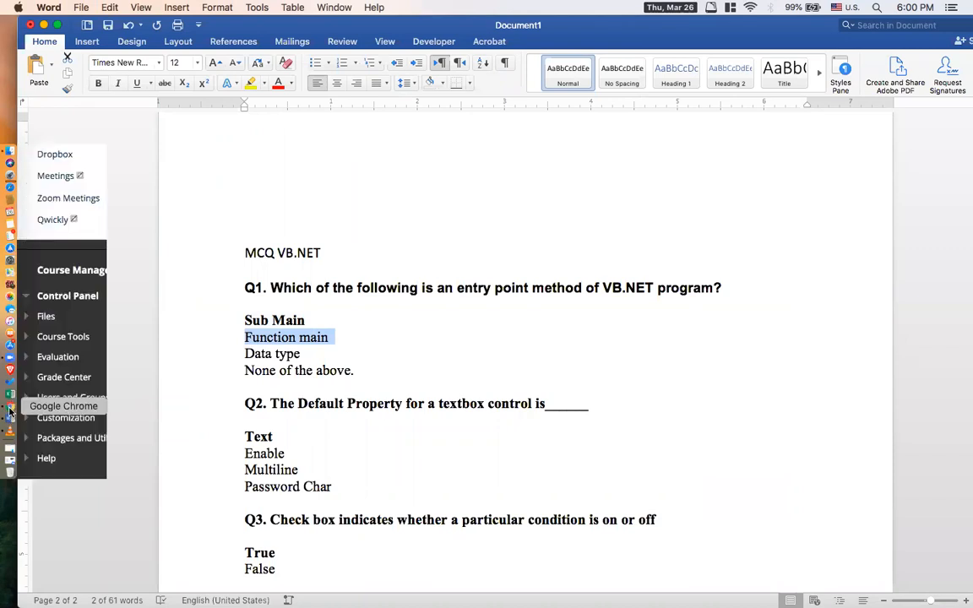
pyautogui.click(365, 494)
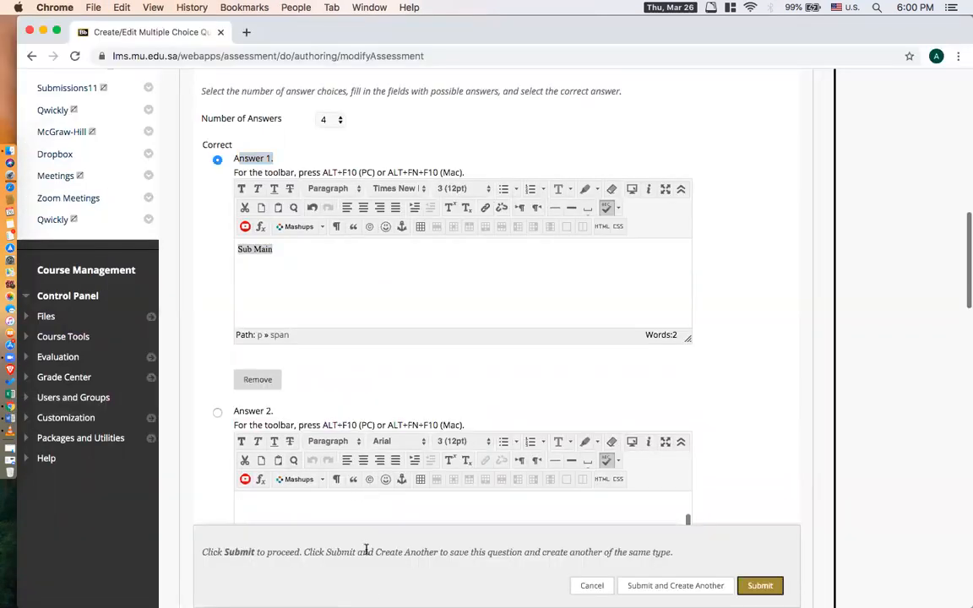
pyautogui.scroll(-5, 719, 342)
pyautogui.press('super+v')
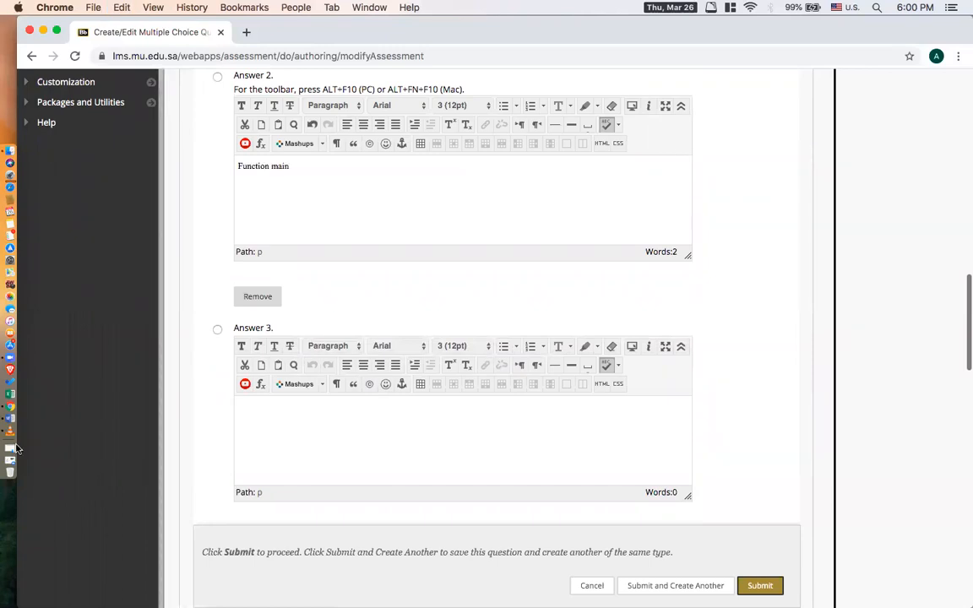
# Copy "Data type" from the Word document into Answer 3 of the question.
pyautogui.click(10, 420)
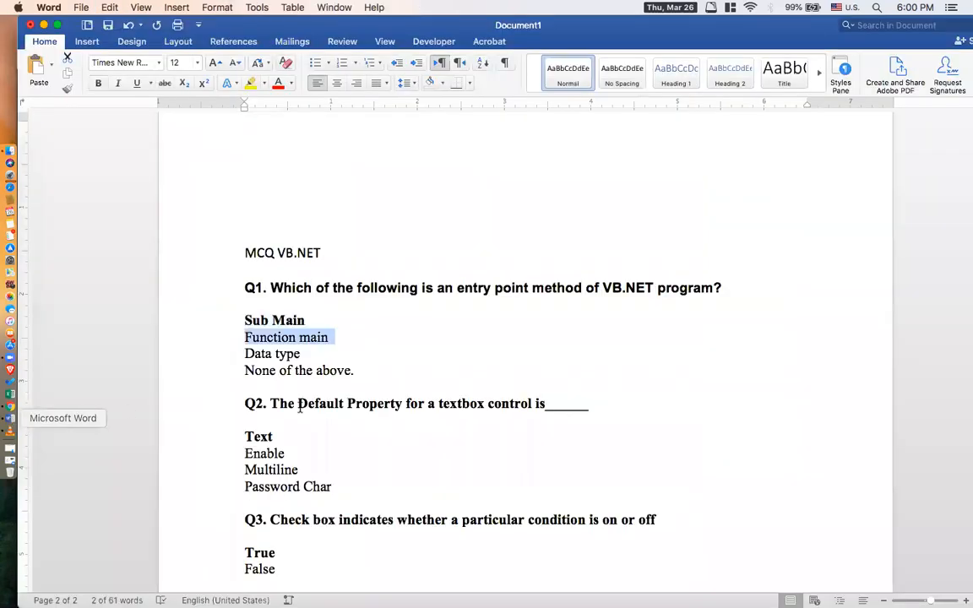
pyautogui.tripleClick(249, 353)
pyautogui.press('super+c')
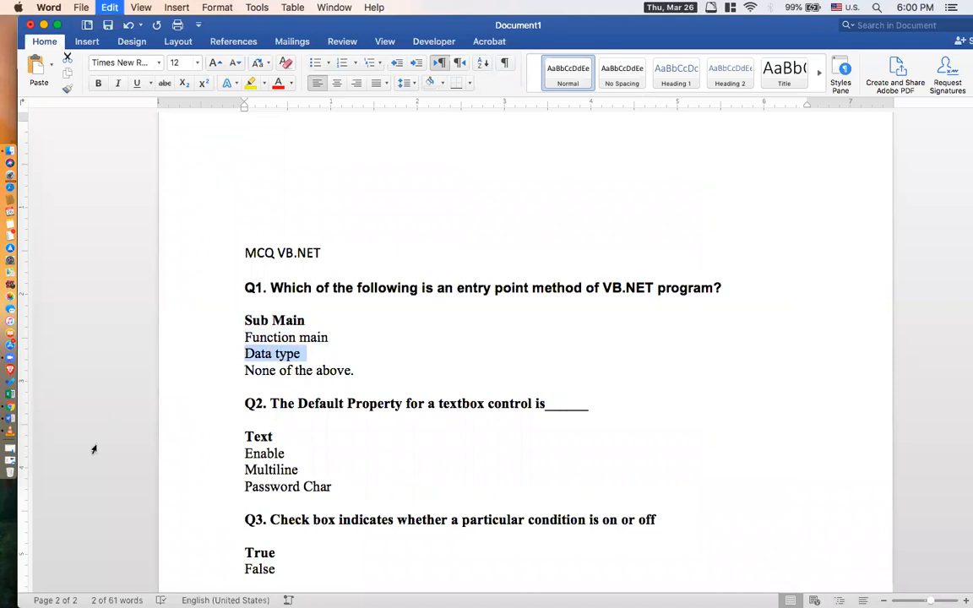
pyautogui.click(10, 409)
pyautogui.click(356, 445)
pyautogui.press('super+v')
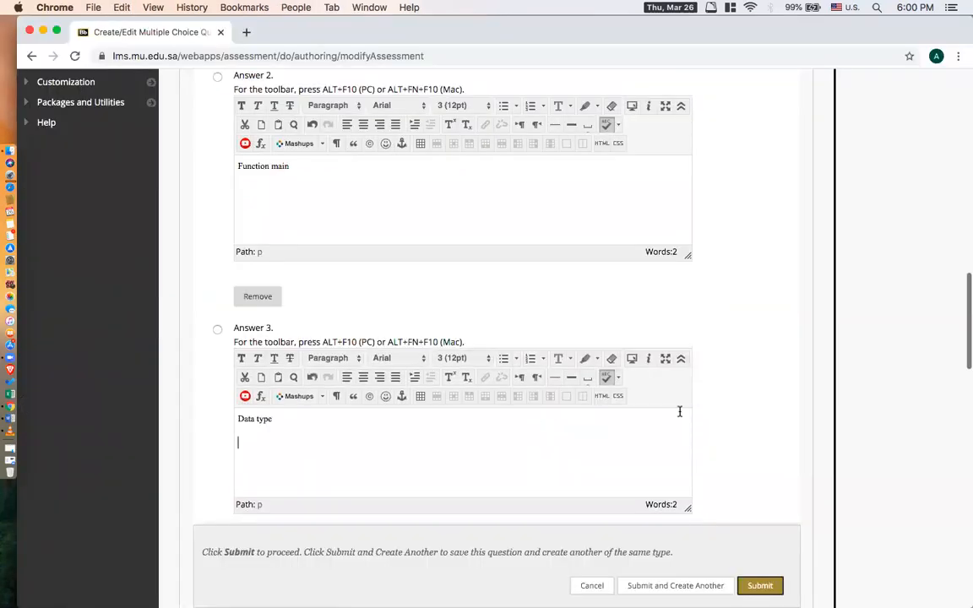
# Copy "None of the above." from the Word document into Answer 4 of the question.
pyautogui.scroll(-5, 679, 411)
pyautogui.click(439, 350)
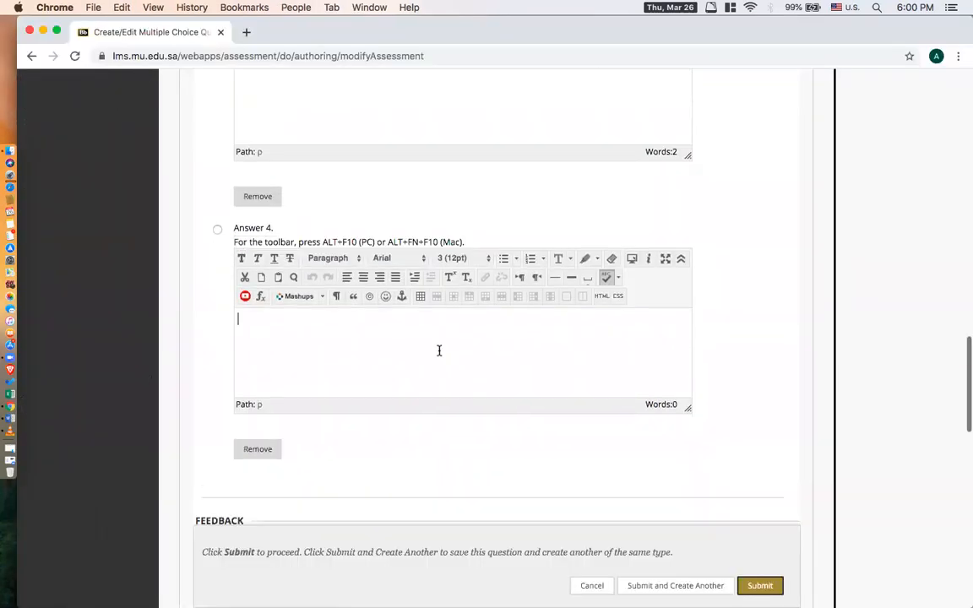
pyautogui.click(10, 418)
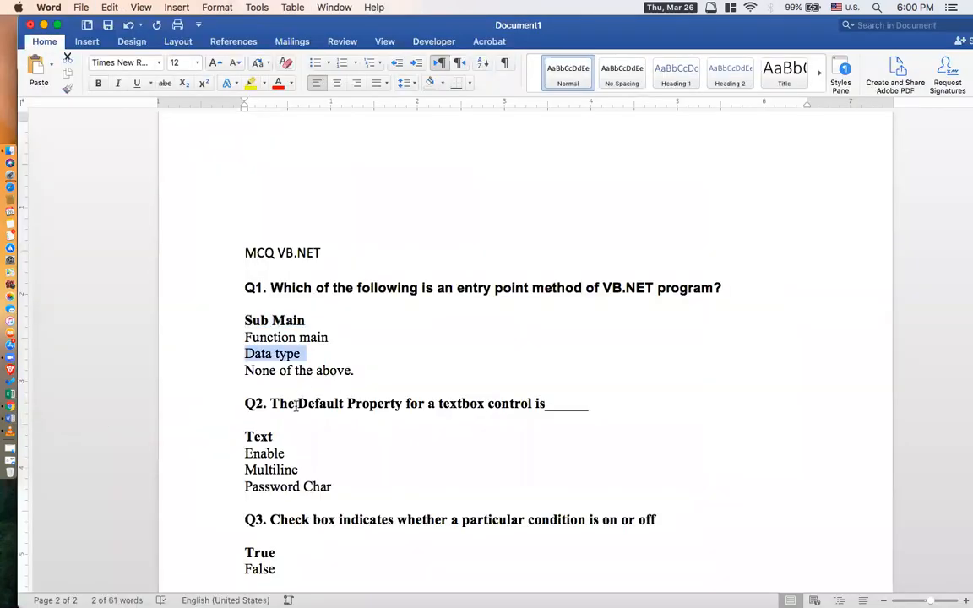
pyautogui.moveTo(244, 371); pyautogui.dragTo(371, 373)
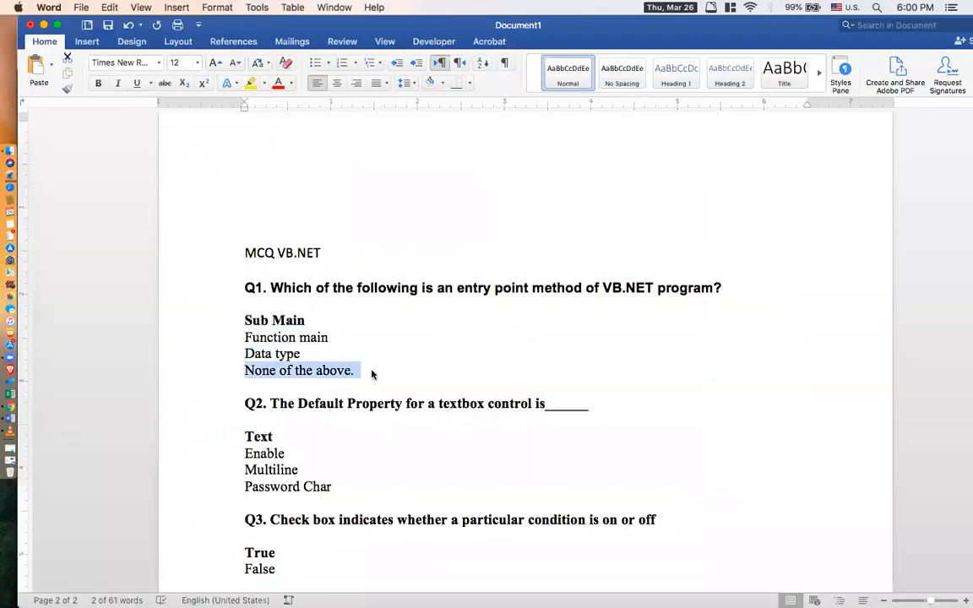
pyautogui.click(10, 408)
pyautogui.press('super+v')
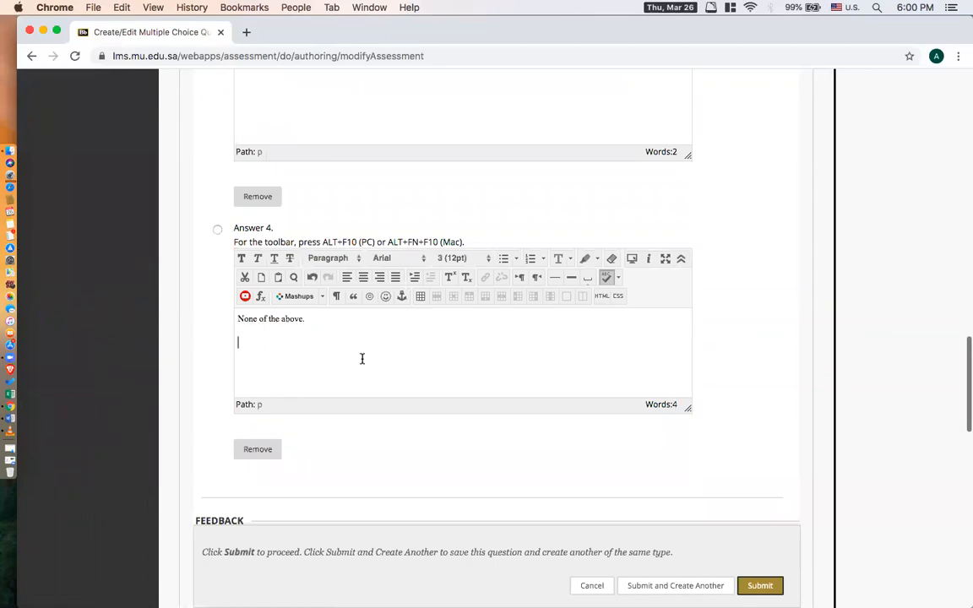
# Review the question text, its options and answers, and check which answer is marked correct.
pyautogui.scroll(10, 757, 283)
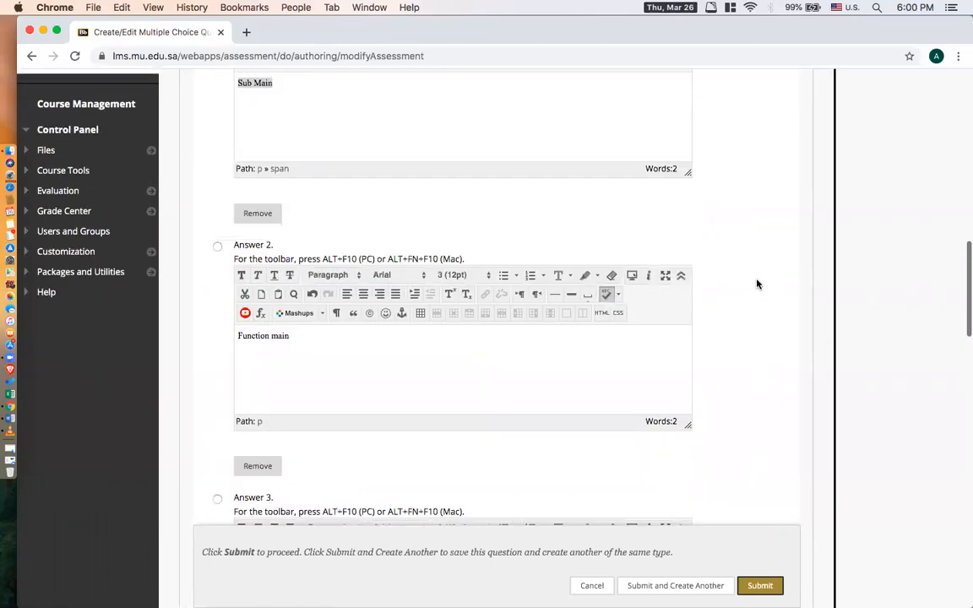
pyautogui.scroll(7, 756, 284)
pyautogui.scroll(5, 691, 279)
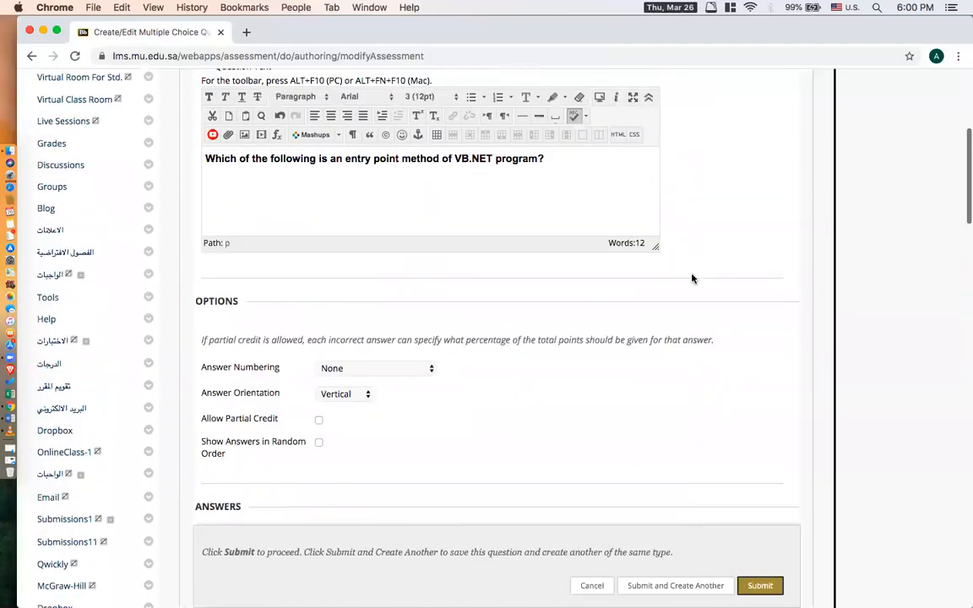
pyautogui.scroll(-7, 640, 375)
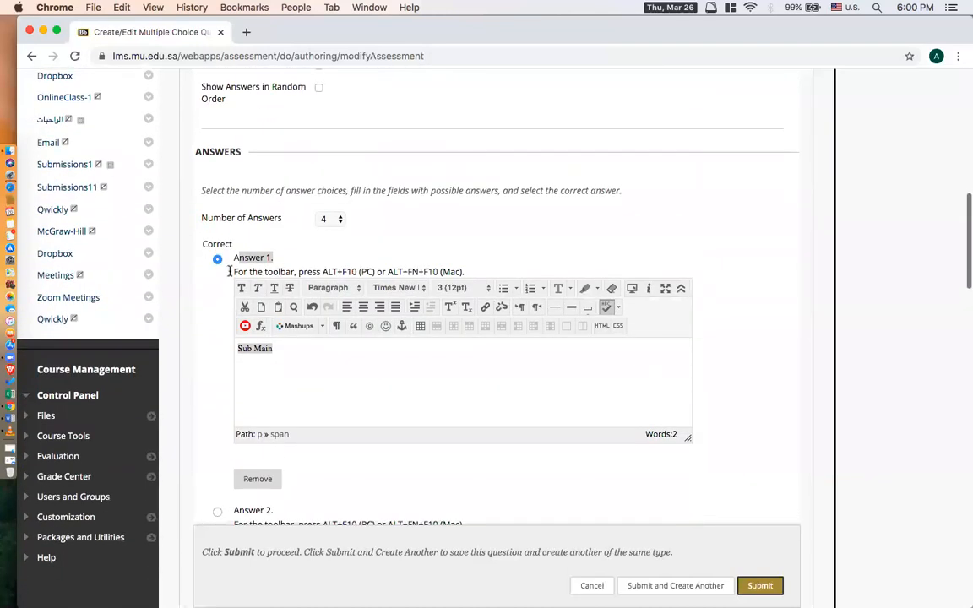
pyautogui.click(255, 260)
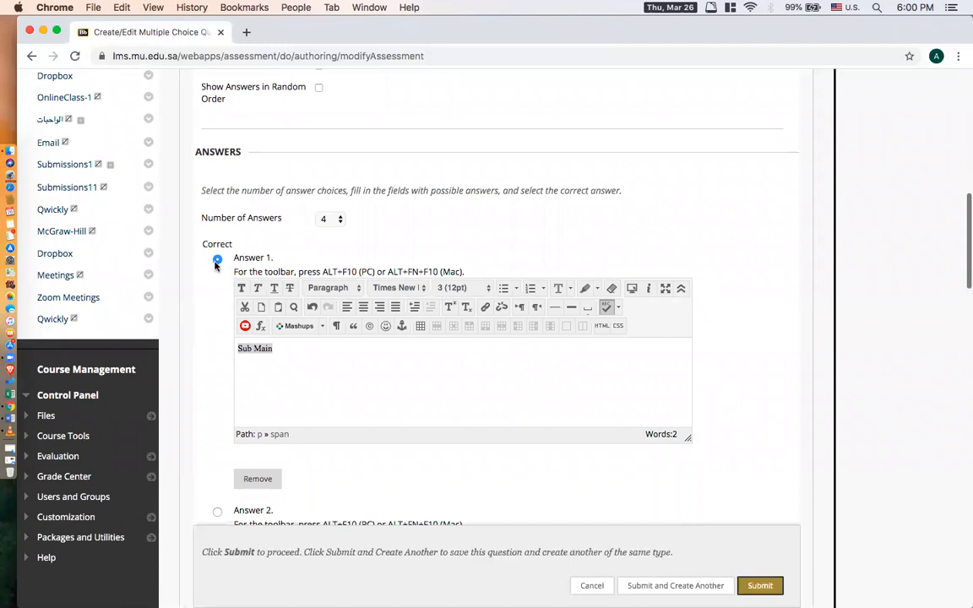
# Mark Answer 1, "Sub Main", as the correct answer, then save the question and start another of the same type.
pyautogui.click(218, 261)
pyautogui.scroll(-6, 738, 245)
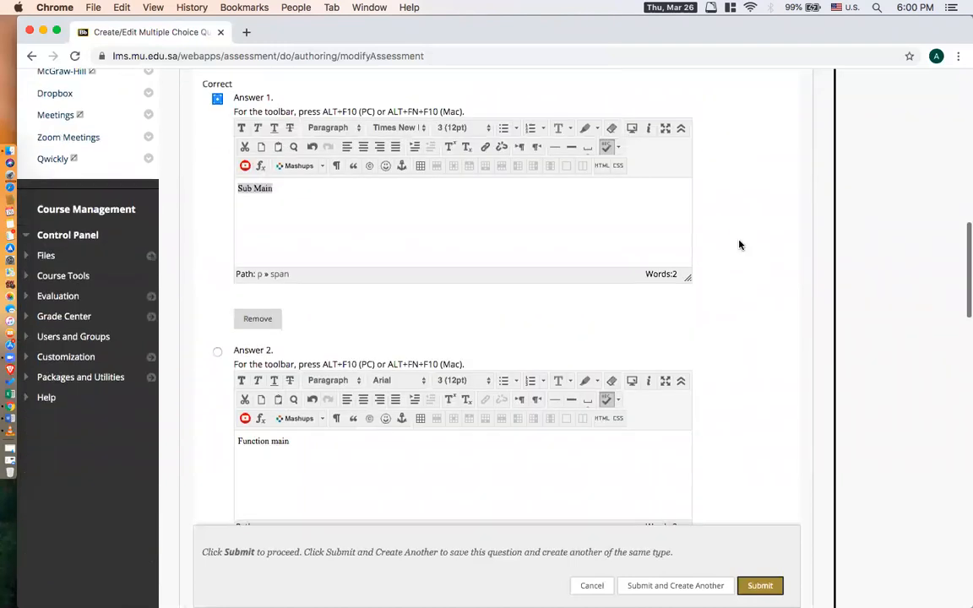
pyautogui.scroll(-3, 739, 245)
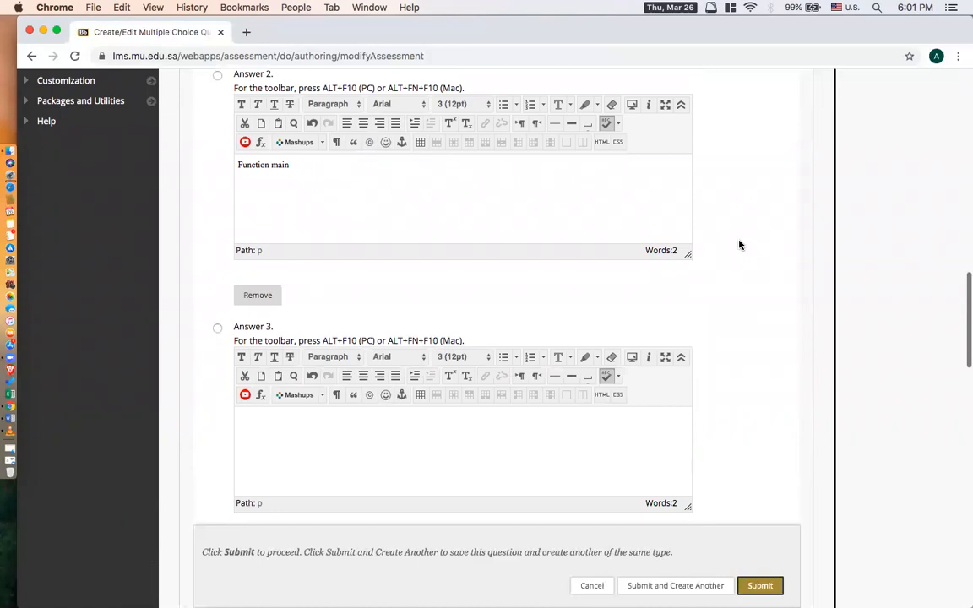
pyautogui.scroll(-12, 739, 245)
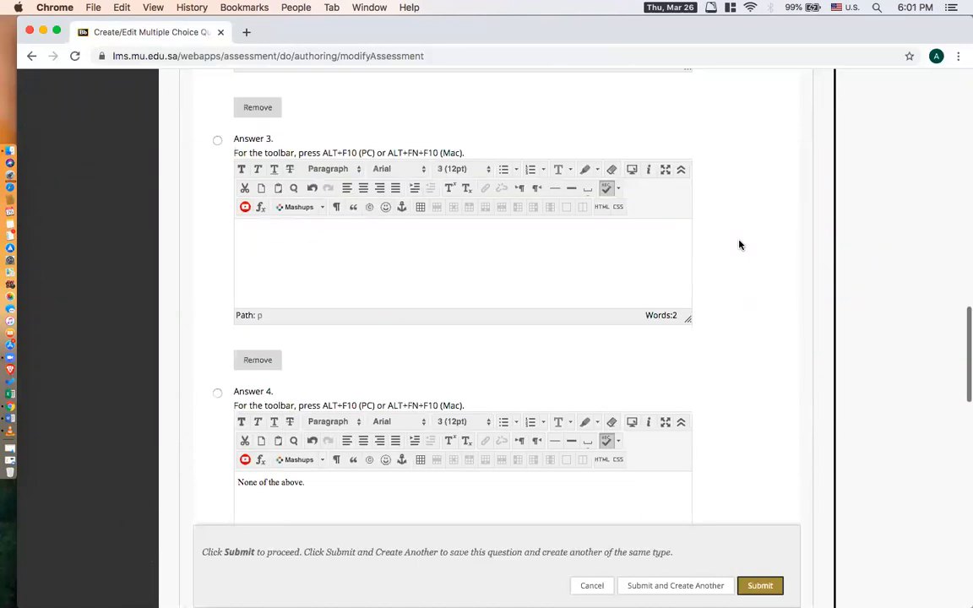
pyautogui.scroll(-15, 739, 409)
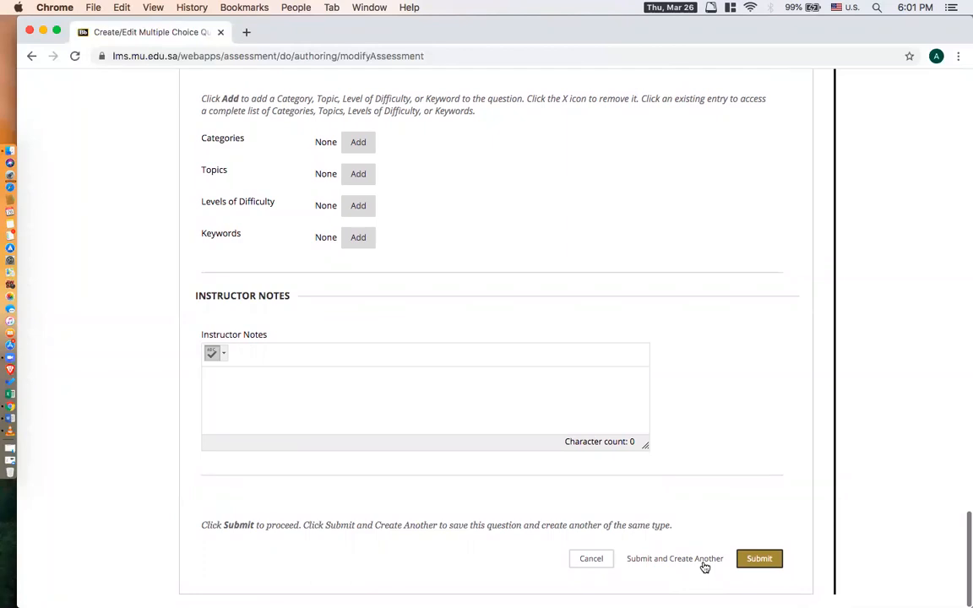
pyautogui.click(652, 559)
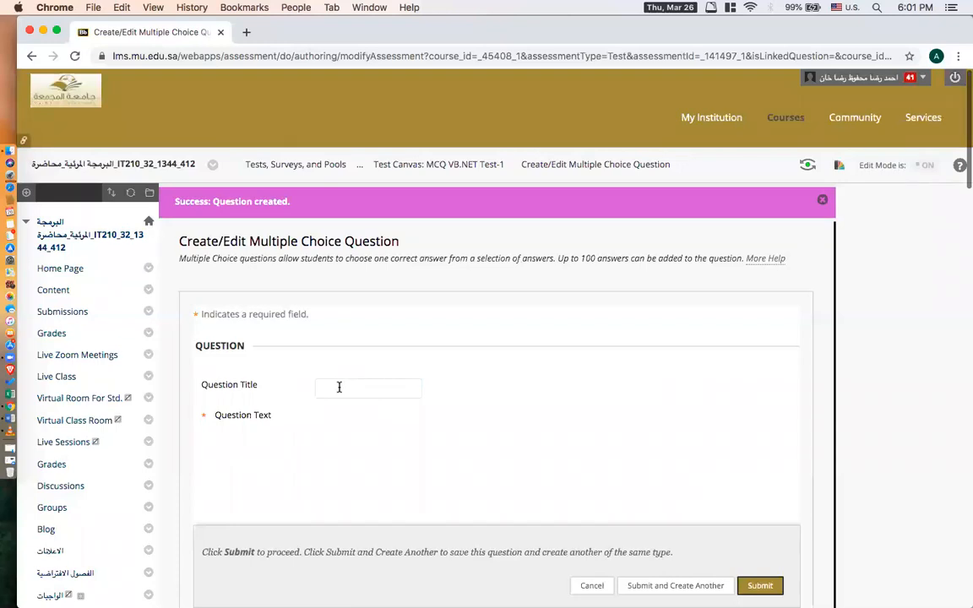
# Title the new question Q2 and copy "The Default Property for a textbox control is______" from the Word document into its question text.
pyautogui.click(339, 387)
pyautogui.write('Q2')
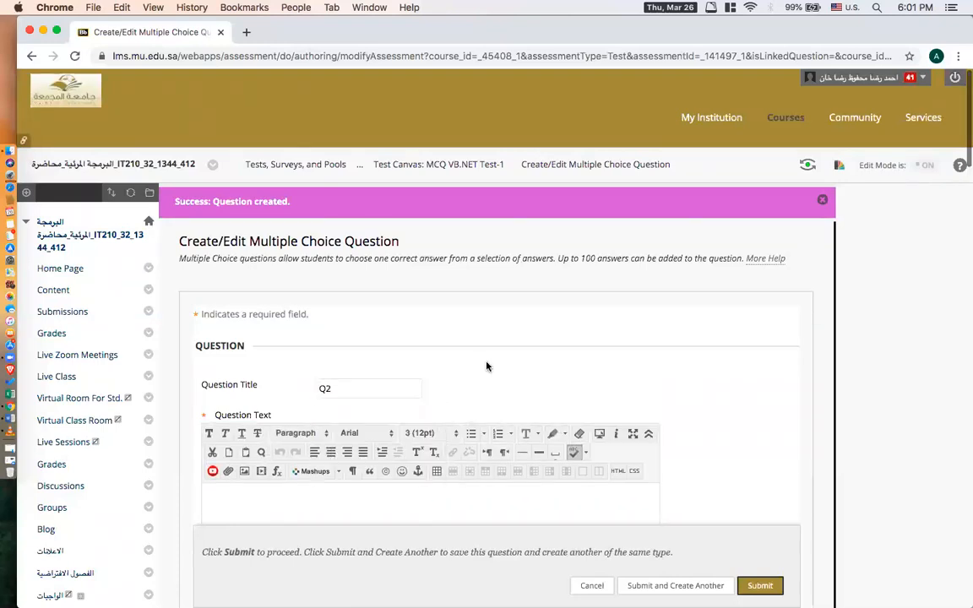
pyautogui.scroll(-3, 400, 357)
pyautogui.click(312, 357)
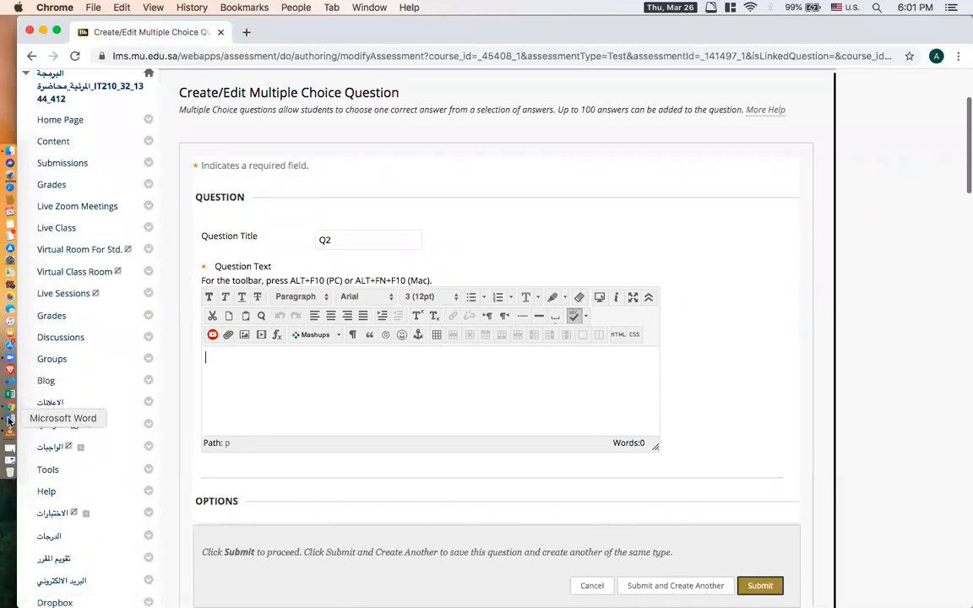
pyautogui.click(9, 420)
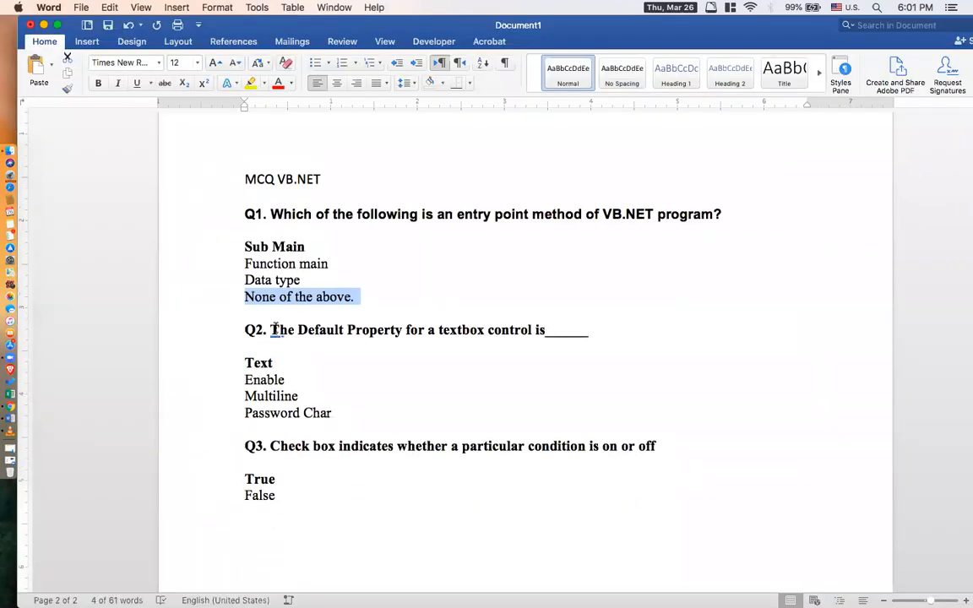
pyautogui.moveTo(271, 329); pyautogui.dragTo(695, 330)
pyautogui.press('super+c')
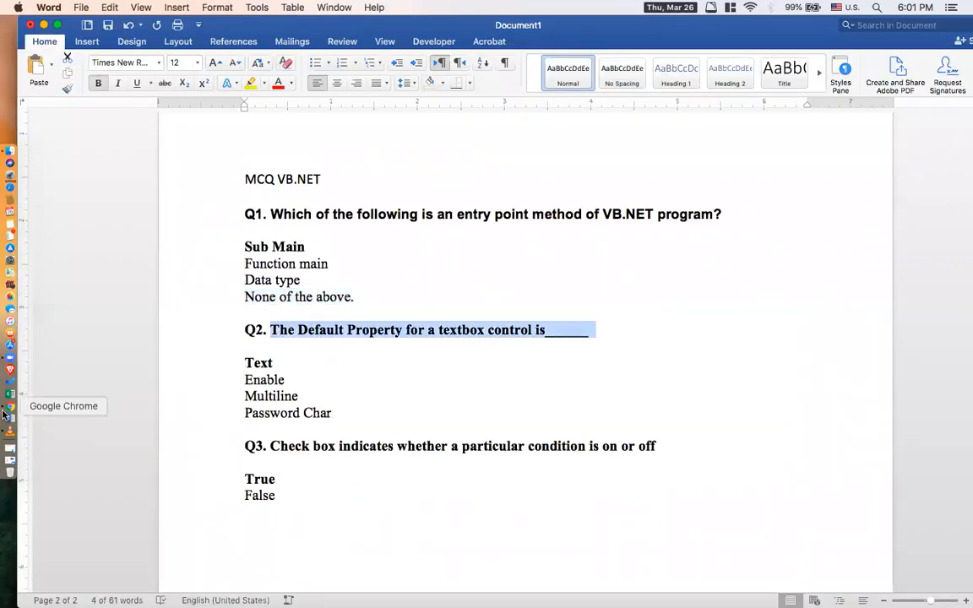
pyautogui.click(10, 406)
pyautogui.click(320, 364)
pyautogui.press('super+v')
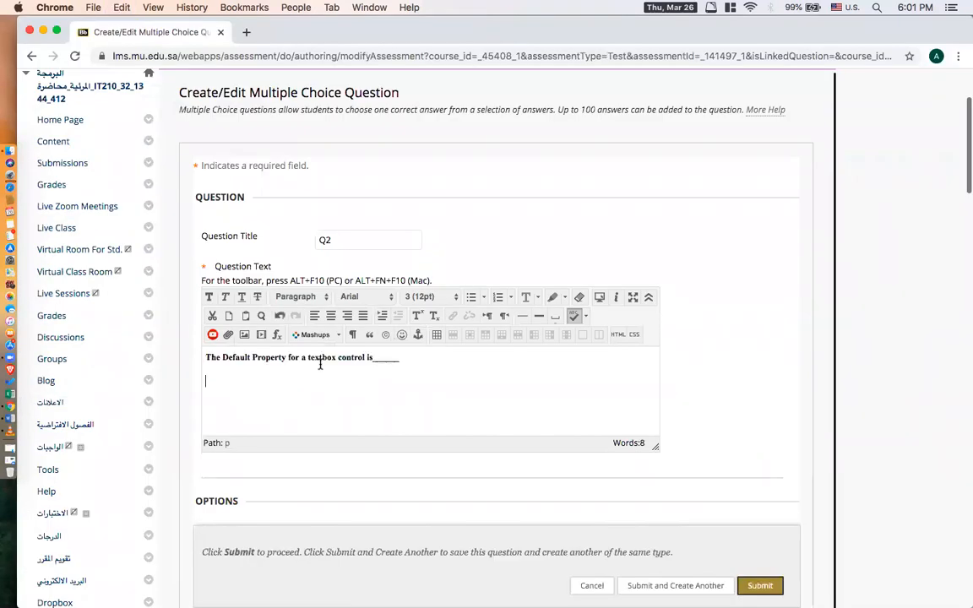
# Copy "Text" from the Word document into Answer 1 of question Q2.
pyautogui.scroll(-10, 729, 325)
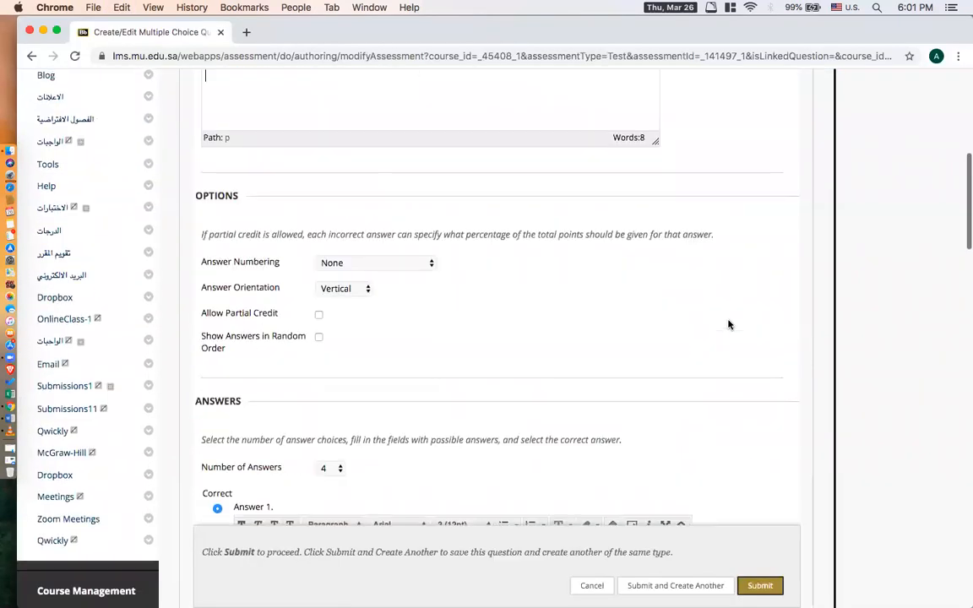
pyautogui.click(467, 352)
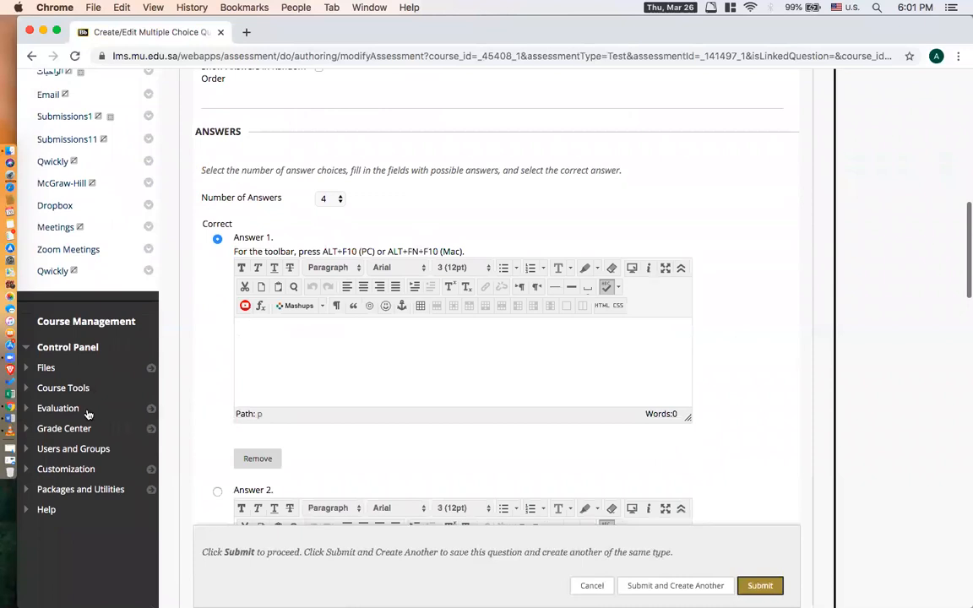
pyautogui.click(8, 419)
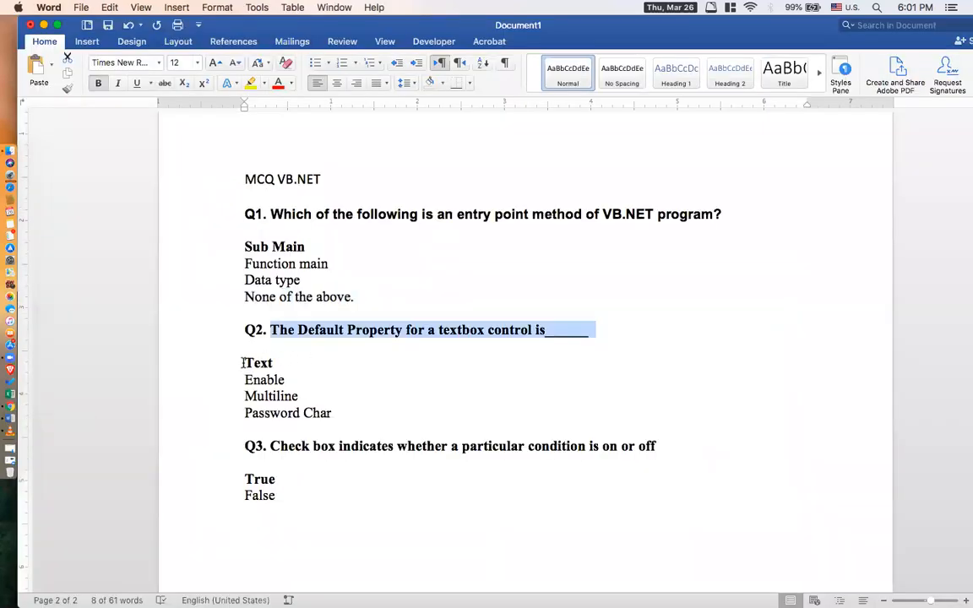
pyautogui.moveTo(242, 362); pyautogui.dragTo(311, 365)
pyautogui.press('super+c')
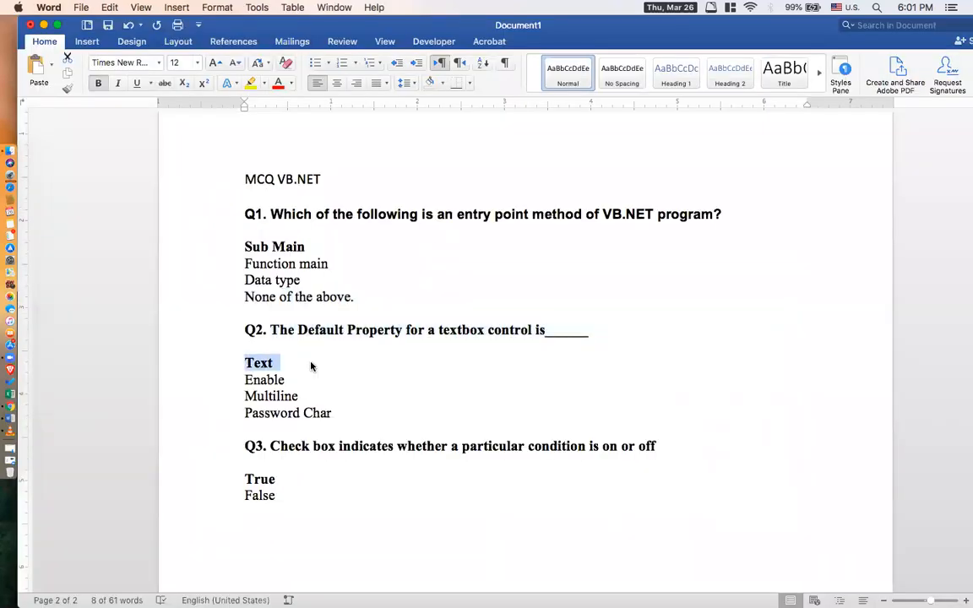
pyautogui.click(9, 409)
pyautogui.press('super+v')
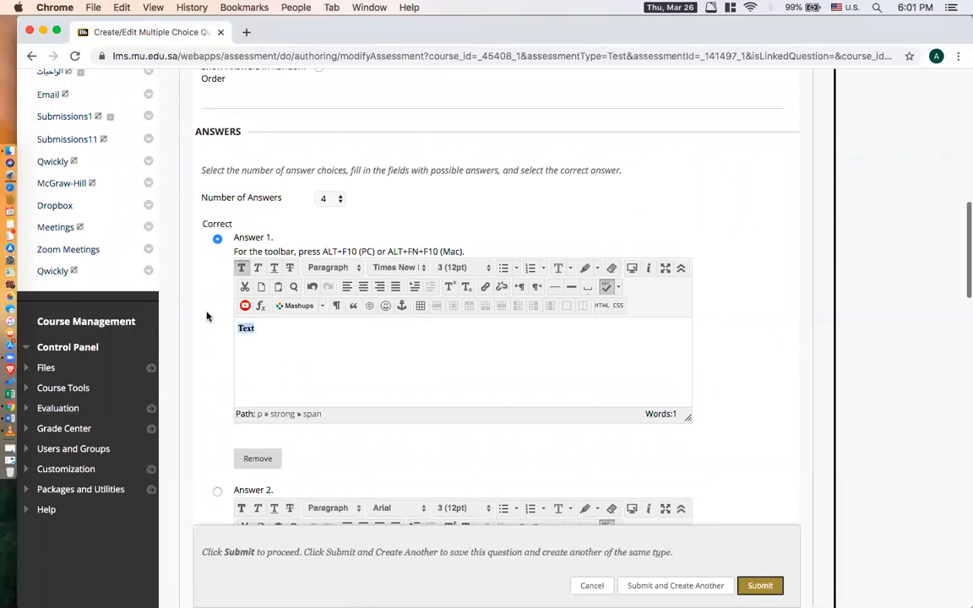
# Copy "Enable" from the Word document into Answer 2 of question Q2.
pyautogui.scroll(-5, 863, 330)
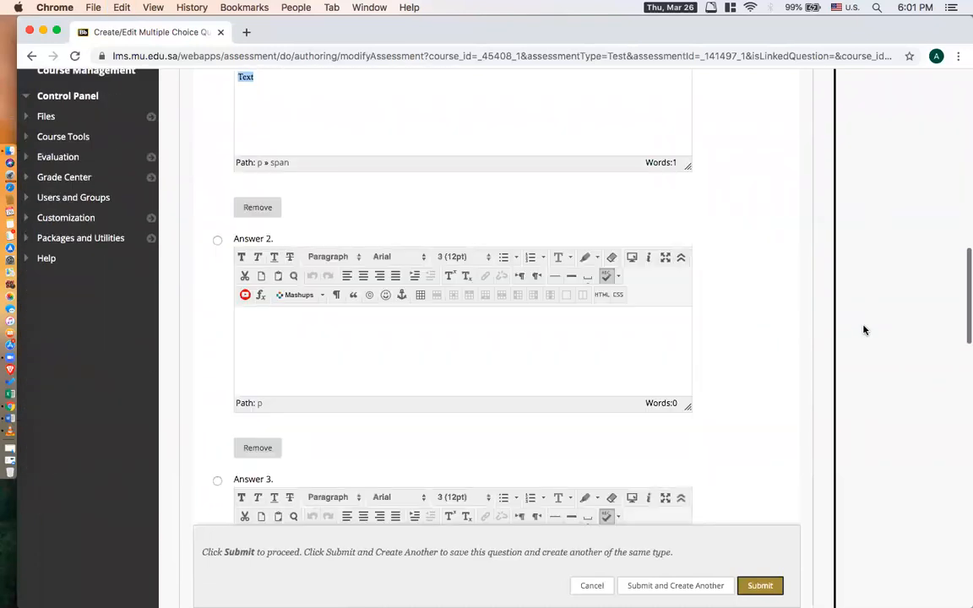
pyautogui.click(418, 362)
pyautogui.click(9, 383)
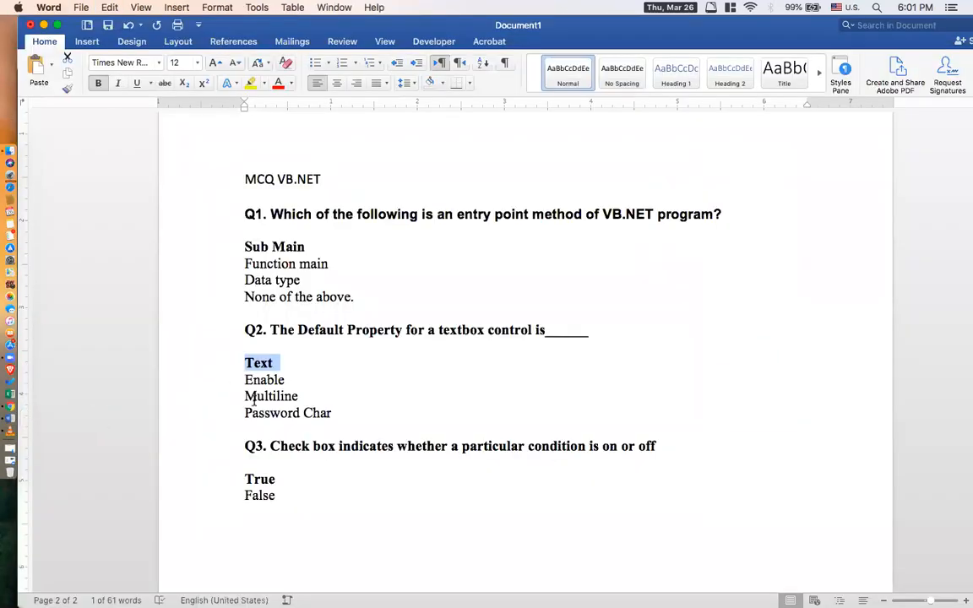
pyautogui.moveTo(244, 380); pyautogui.dragTo(289, 381)
pyautogui.press('super+c')
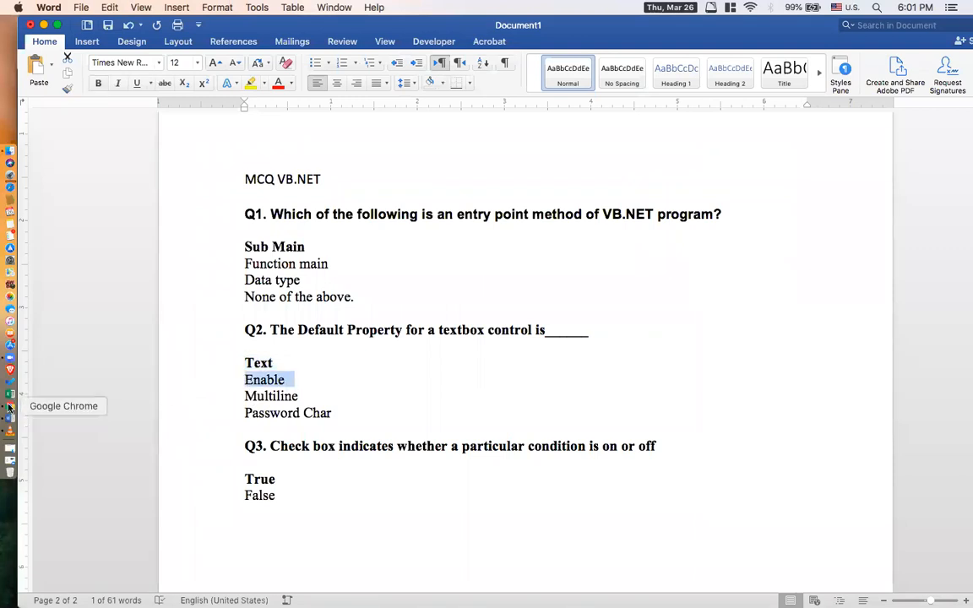
pyautogui.click(10, 409)
pyautogui.press('super+v')
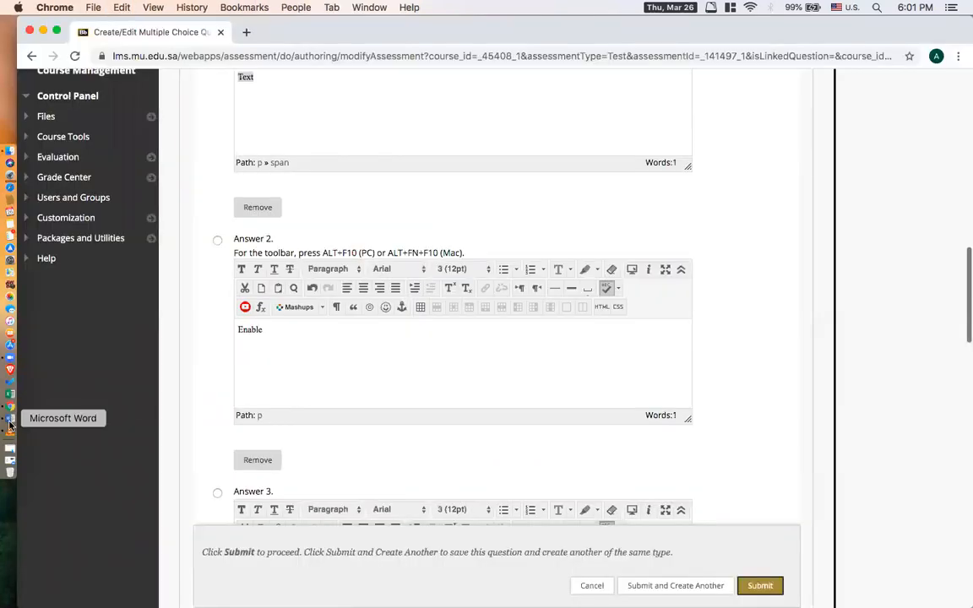
# Copy "Multiline" from the Word document into Answer 3 of question Q2.
pyautogui.click(10, 417)
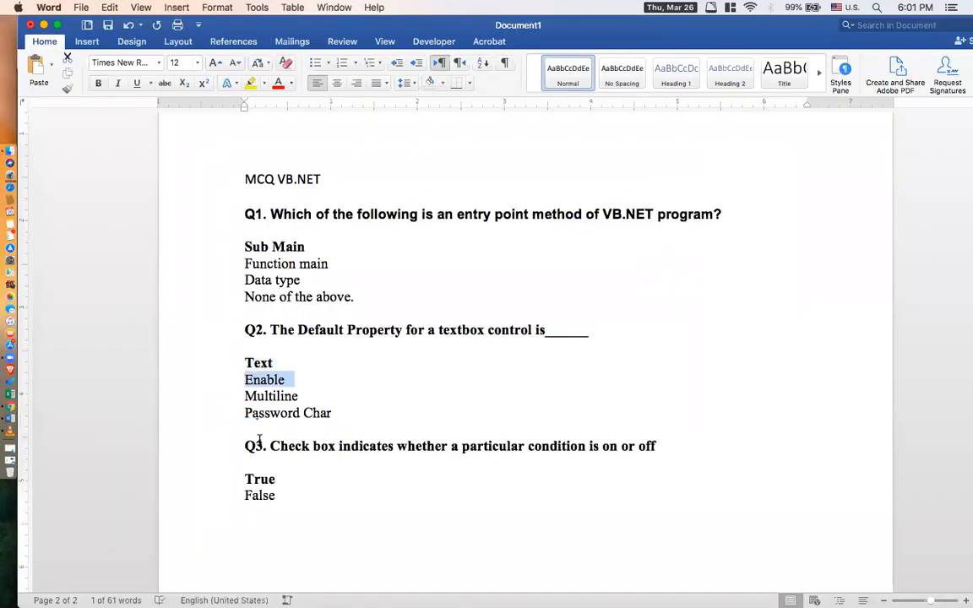
pyautogui.doubleClick(292, 395)
pyautogui.press('super+c')
pyautogui.click(10, 408)
pyautogui.scroll(-5, 874, 350)
pyautogui.click(620, 343)
pyautogui.press('super+v')
# Copy "Password Char" from the Word document into Answer 4 of question Q2.
pyautogui.scroll(-1, 766, 369)
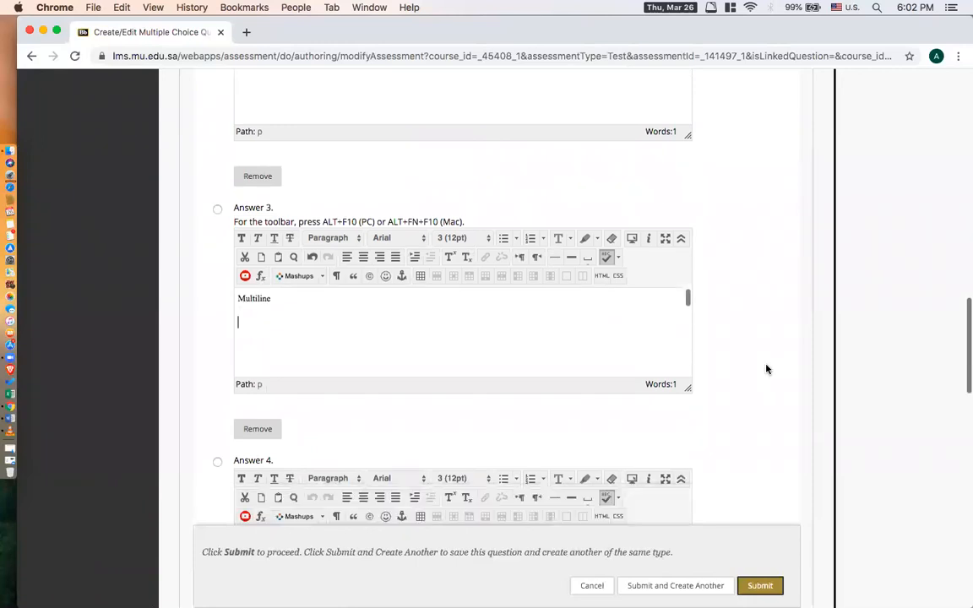
pyautogui.scroll(-3, 766, 369)
pyautogui.click(10, 378)
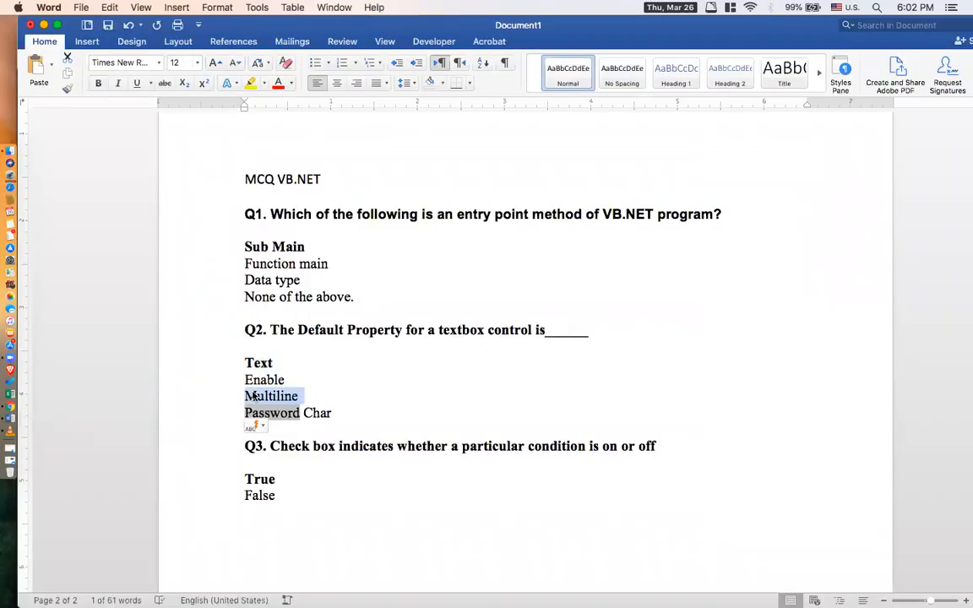
pyautogui.moveTo(243, 414); pyautogui.dragTo(365, 417)
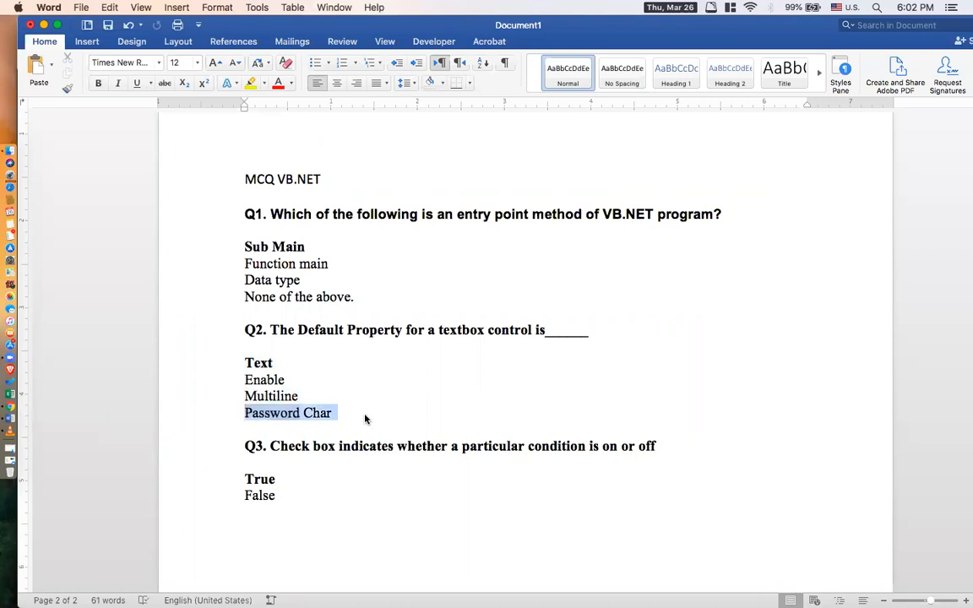
pyautogui.click(10, 405)
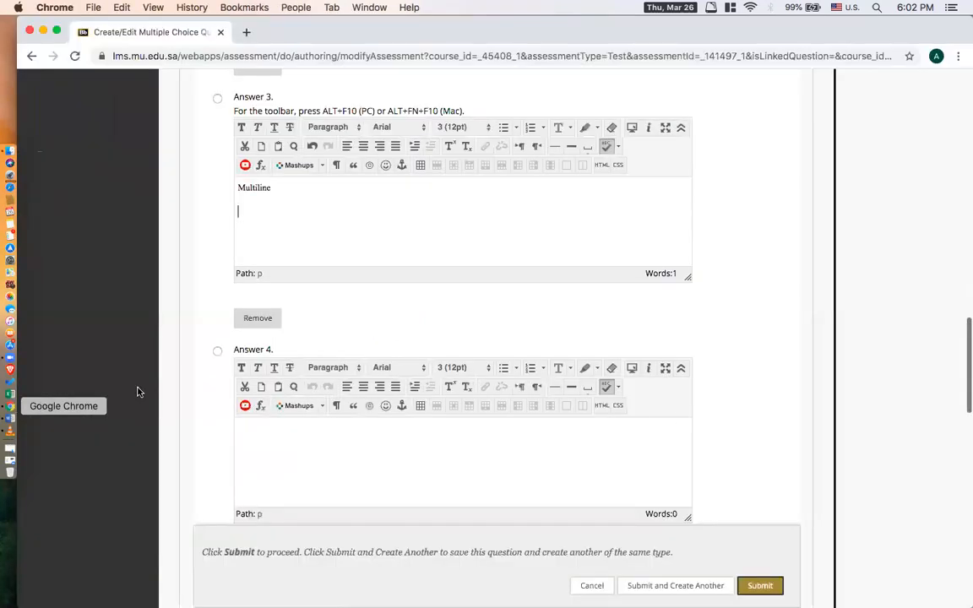
pyautogui.scroll(-2, 711, 383)
pyautogui.click(606, 415)
pyautogui.press('super+v')
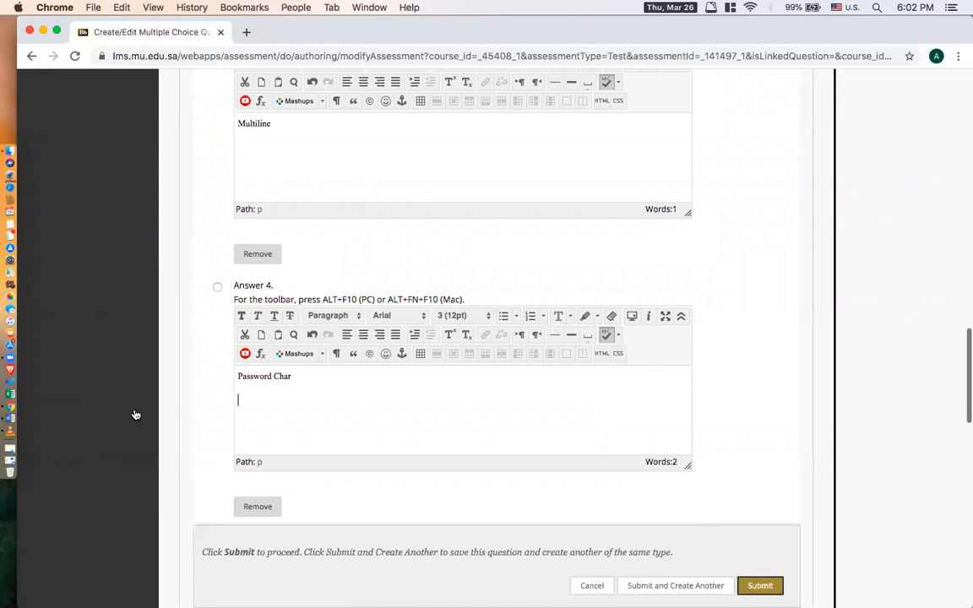
# Check the bold answer to Q2 in the Word document and mark Answer 1, "Text", as correct in the Blackboard question.
pyautogui.click(11, 418)
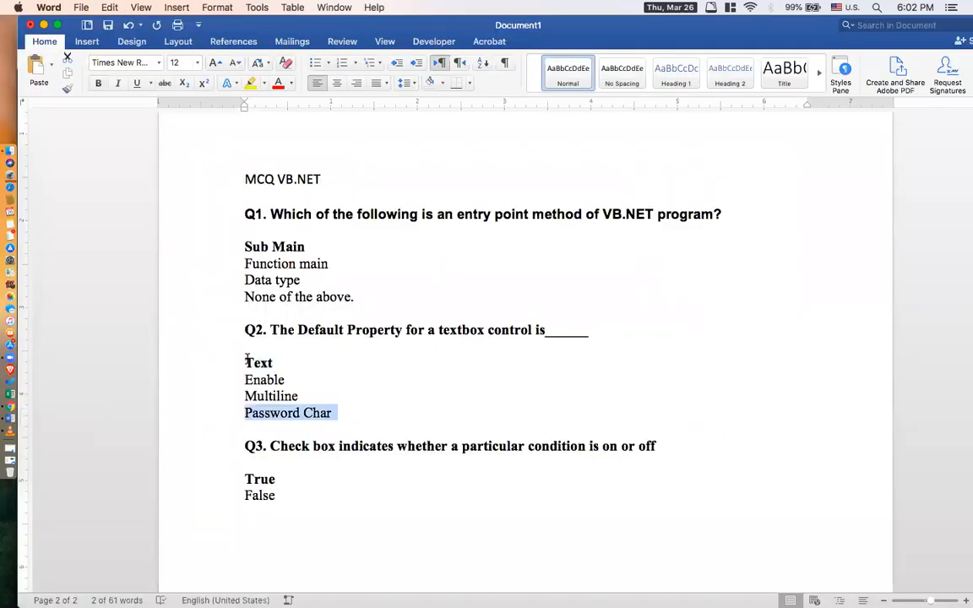
pyautogui.moveTo(244, 363); pyautogui.dragTo(302, 359)
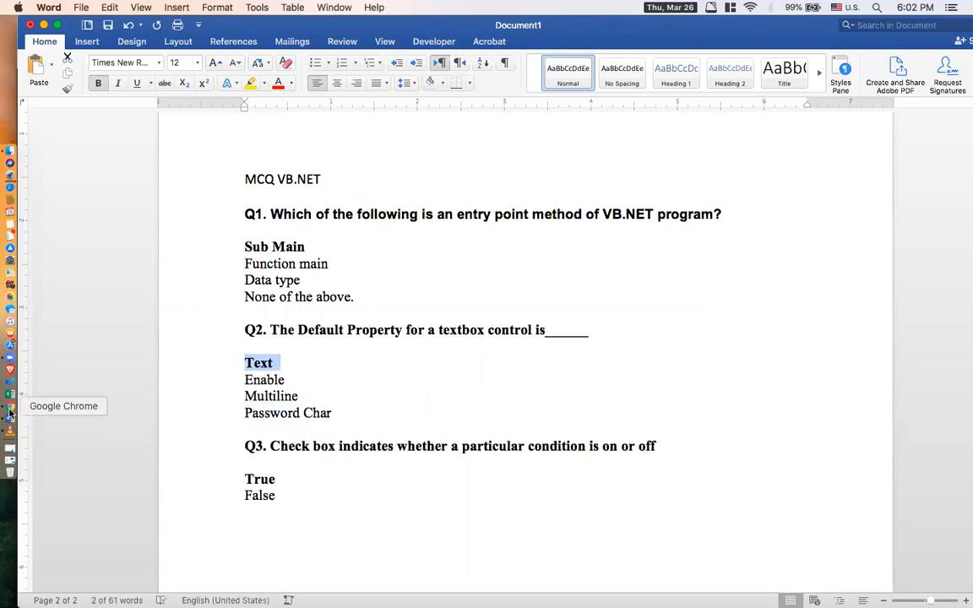
pyautogui.click(11, 372)
pyautogui.scroll(15, 840, 282)
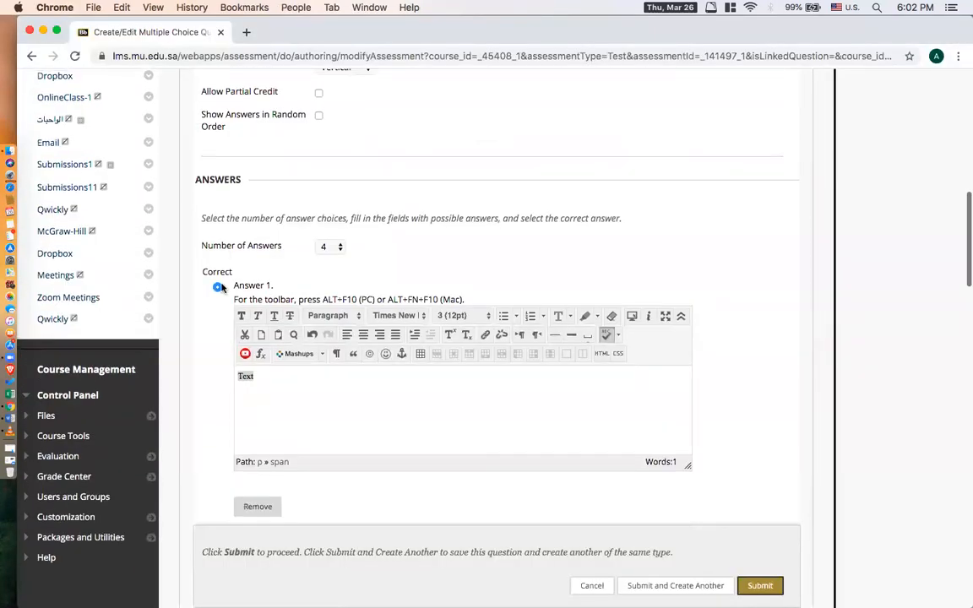
pyautogui.click(217, 288)
pyautogui.click(217, 289)
# Submit question Q2 with its feedback and instructor notes left empty and return to the test canvas.
pyautogui.scroll(-10, 838, 361)
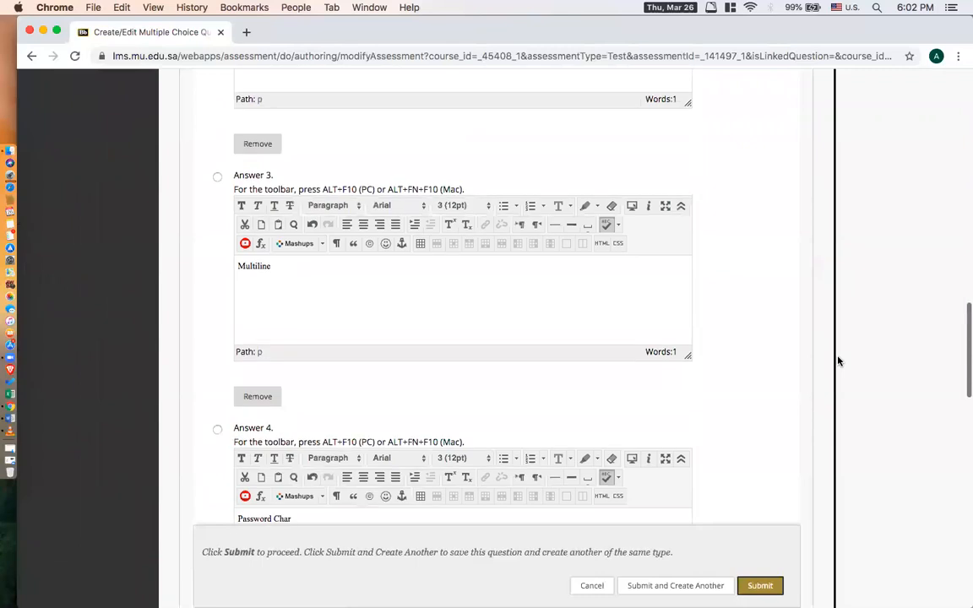
pyautogui.scroll(-5, 837, 361)
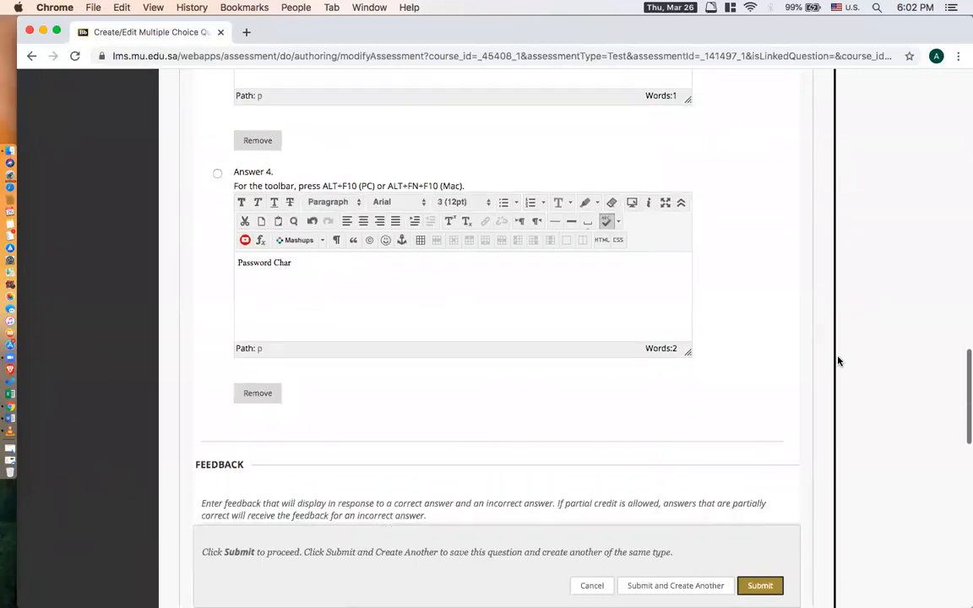
pyautogui.scroll(-3, 837, 362)
pyautogui.scroll(-12, 838, 361)
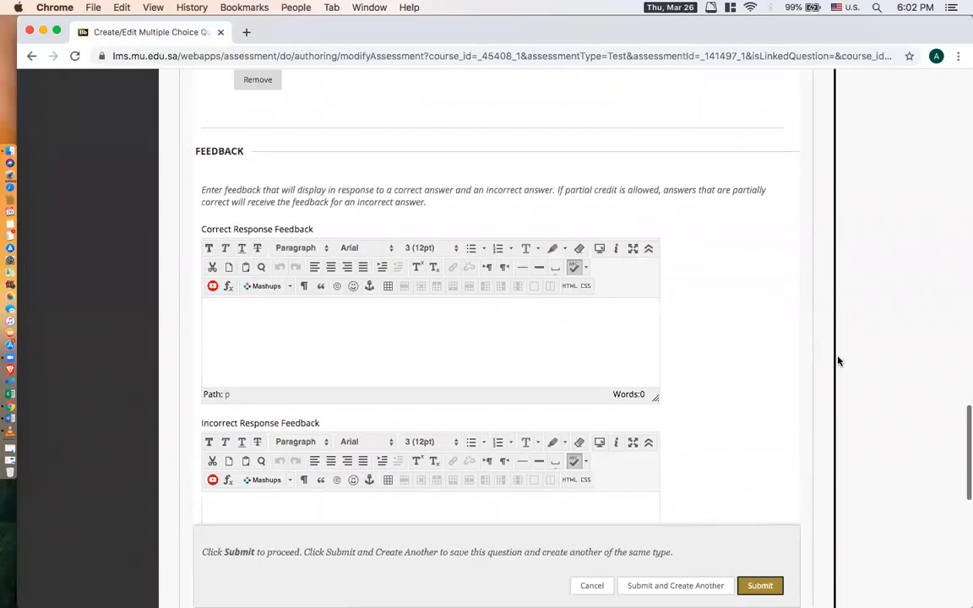
pyautogui.scroll(-3, 837, 362)
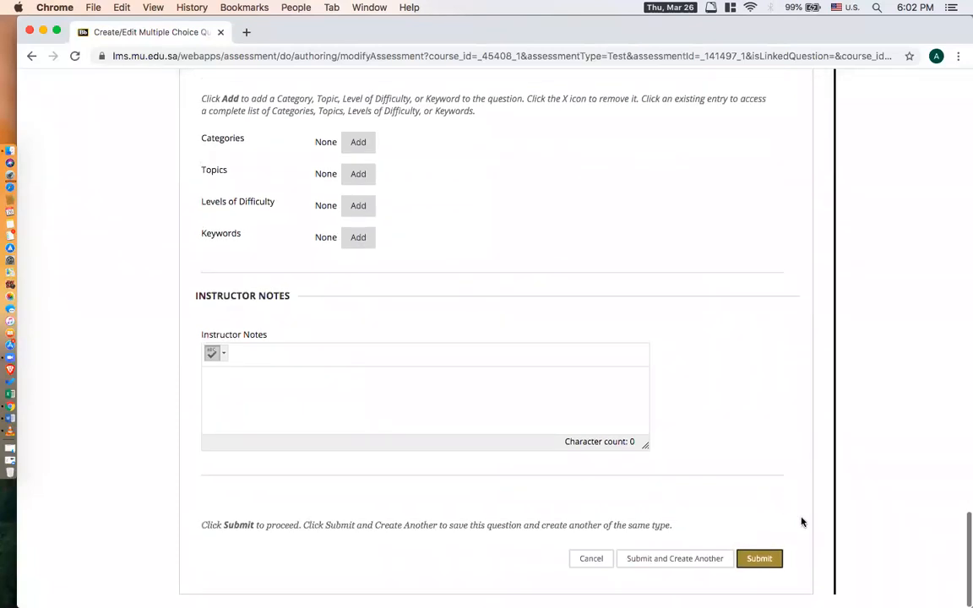
pyautogui.click(761, 560)
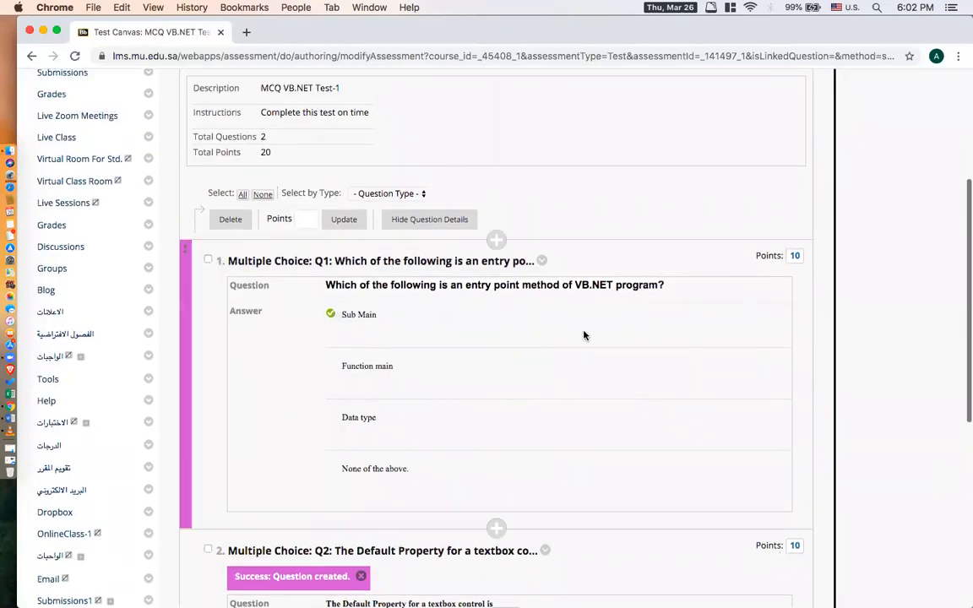
# Check the selection options and the total points of the test on its canvas.
pyautogui.moveTo(207, 192); pyautogui.dragTo(295, 187)
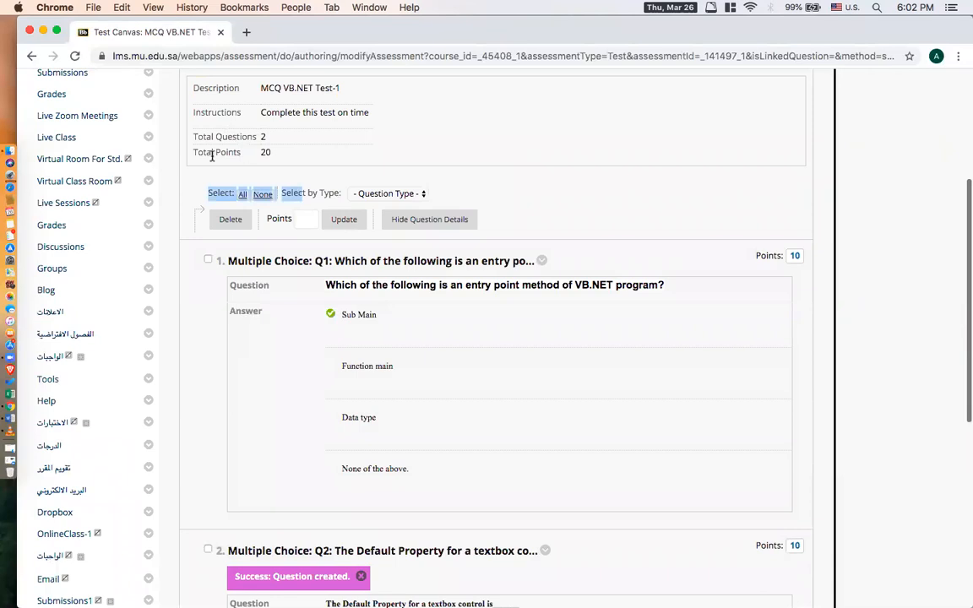
pyautogui.moveTo(212, 156); pyautogui.dragTo(295, 156)
pyautogui.scroll(3, 295, 156)
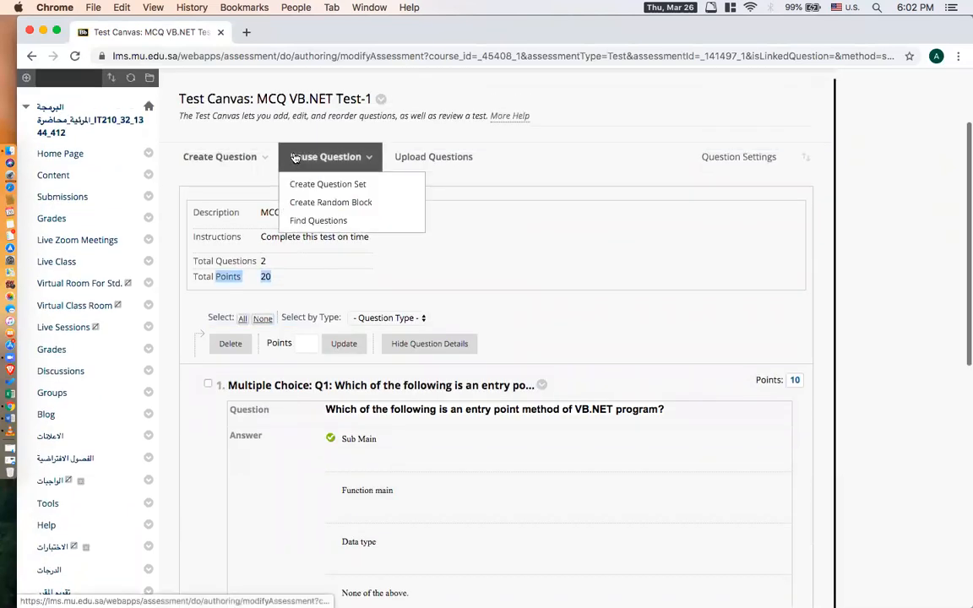
# Create a True/False question in the test and title it Q3.
pyautogui.click(274, 201)
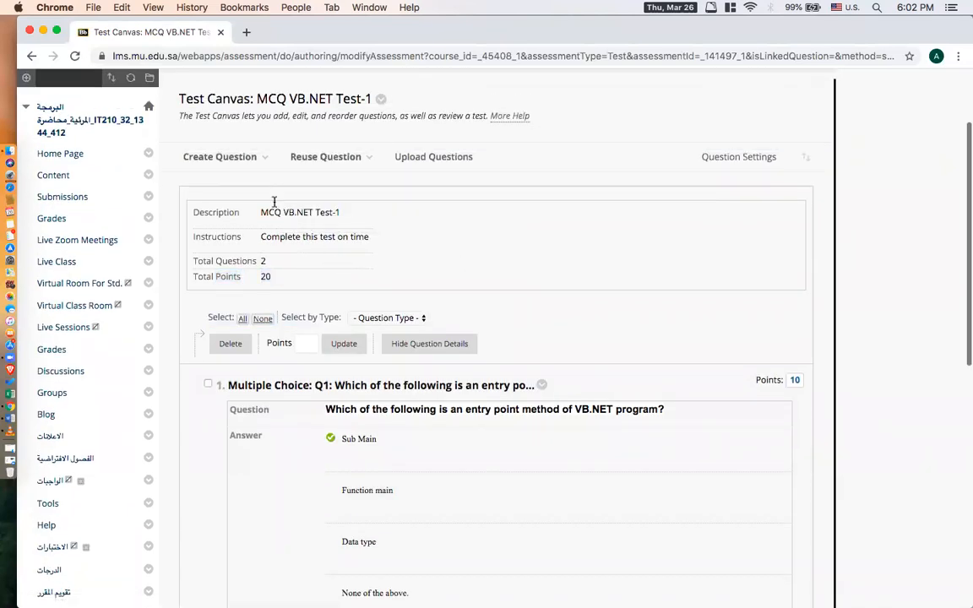
pyautogui.moveTo(248, 168); pyautogui.dragTo(244, 162)
pyautogui.click(337, 195)
pyautogui.moveTo(226, 166)
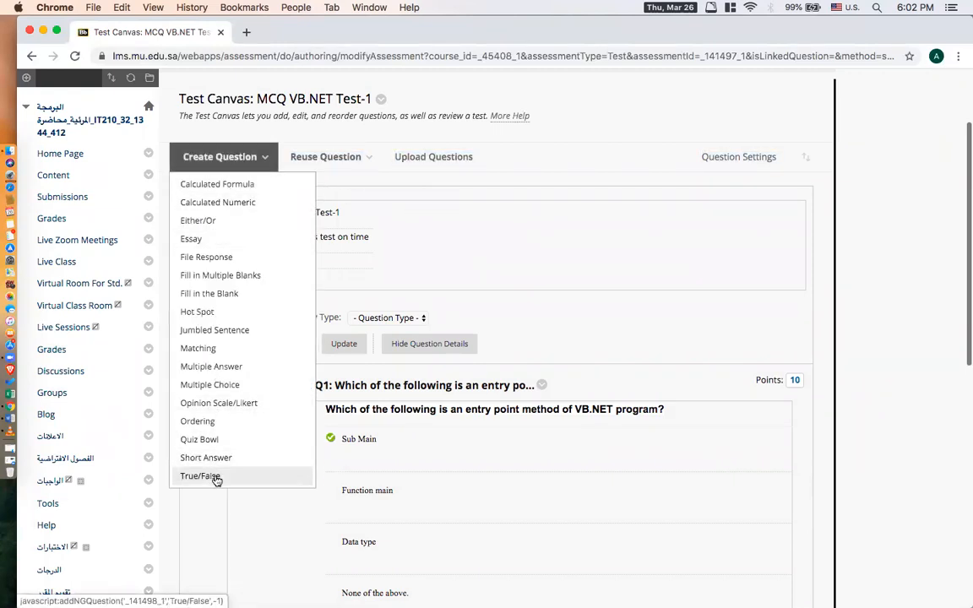
pyautogui.click(217, 477)
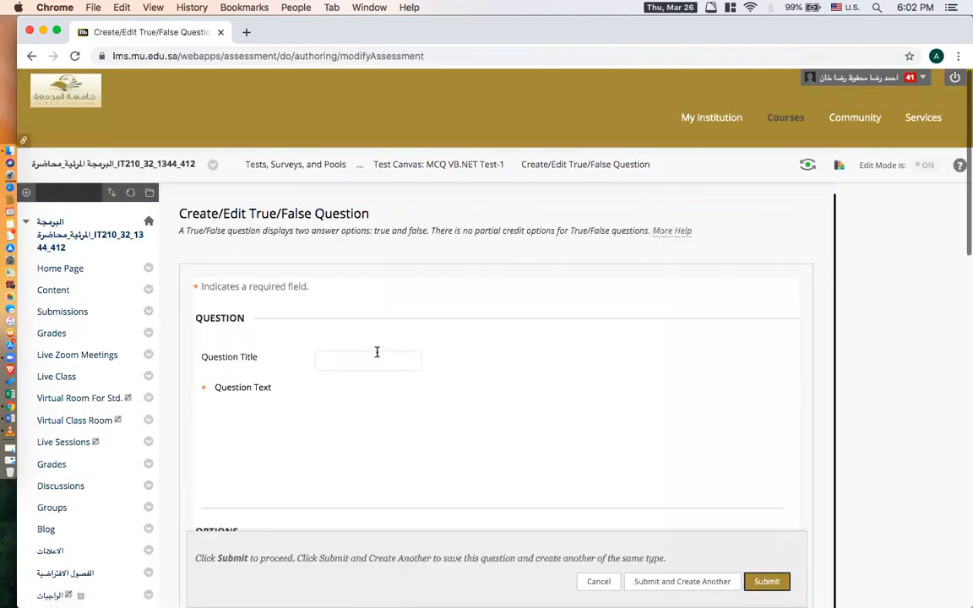
pyautogui.click(378, 355)
pyautogui.write('Q3')
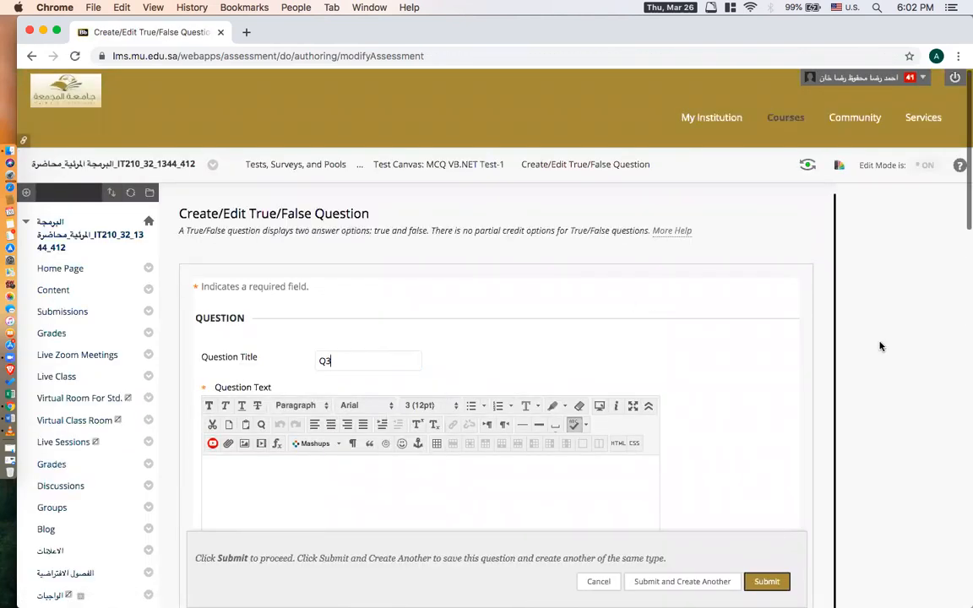
# Copy "Check box indicates whether a particular condition is on or off" from the Word document into the question text of Q3.
pyautogui.click(813, 349)
pyautogui.scroll(-2, 813, 349)
pyautogui.click(445, 354)
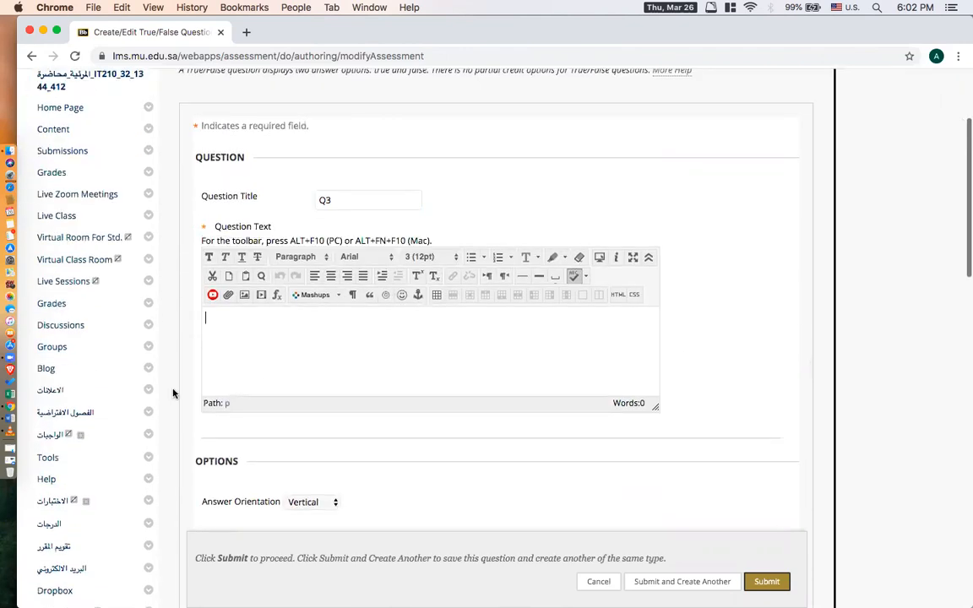
pyautogui.click(10, 418)
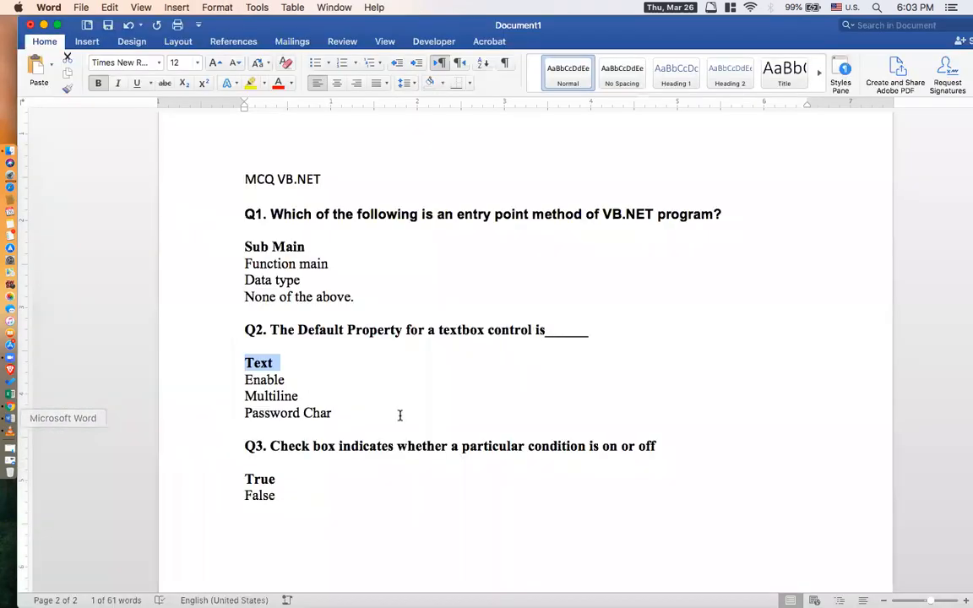
pyautogui.moveTo(494, 446); pyautogui.dragTo(655, 444)
pyautogui.press('super+c')
pyautogui.click(10, 404)
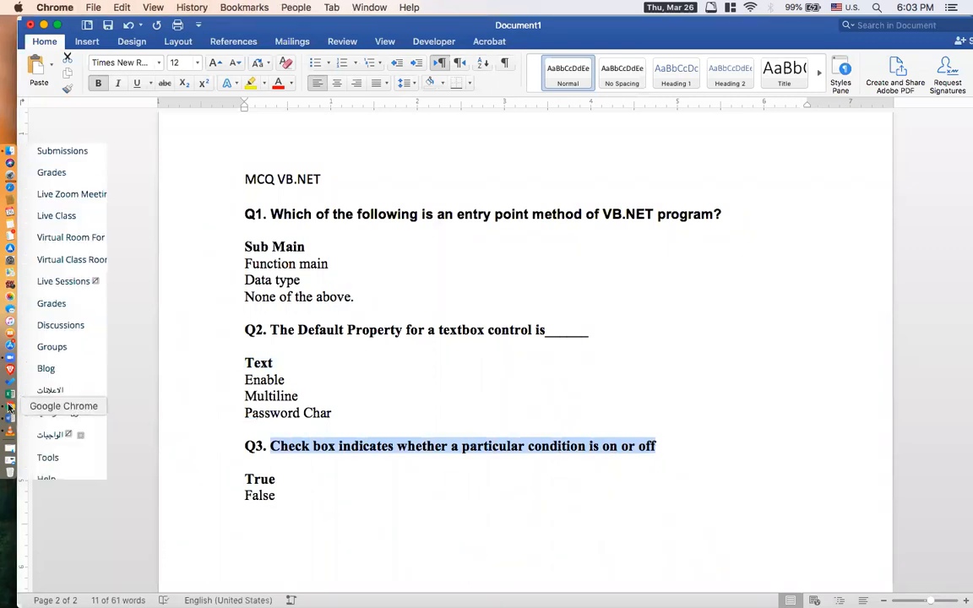
pyautogui.press('super+v')
# Check the bold answer to Q3 in the Word document and set the Blackboard question's correct answer to True.
pyautogui.scroll(-8, 850, 331)
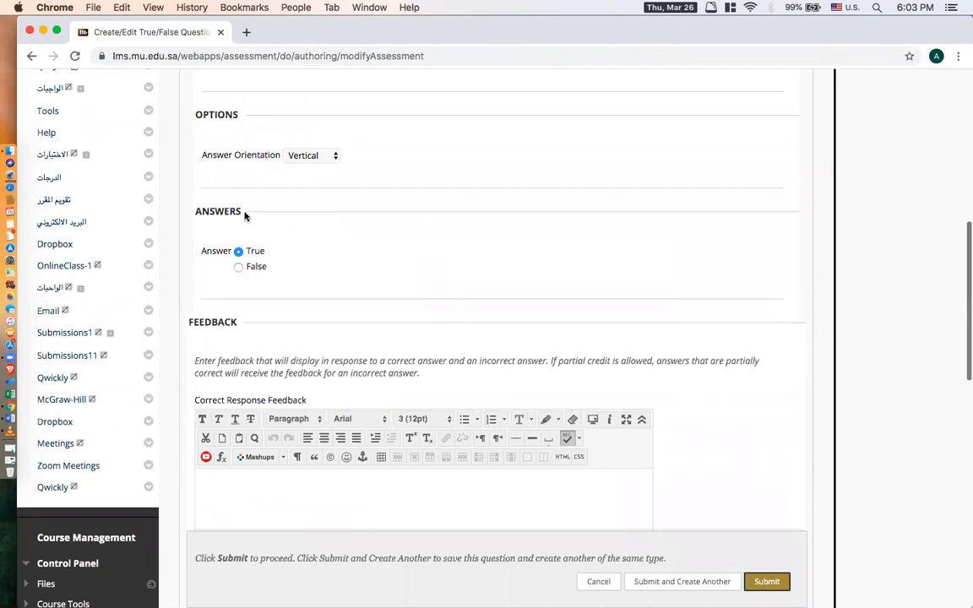
pyautogui.moveTo(243, 211); pyautogui.dragTo(196, 210)
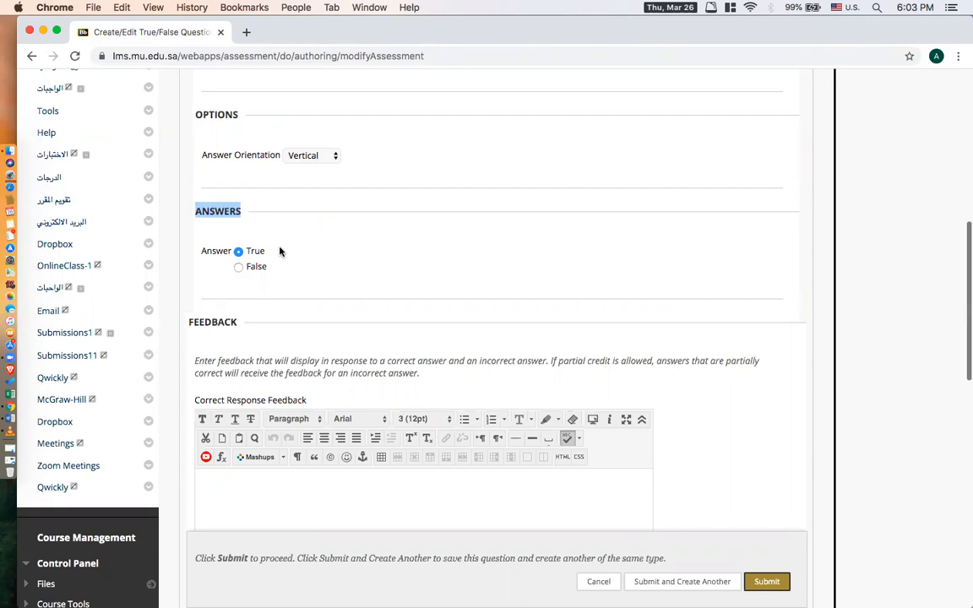
pyautogui.click(10, 422)
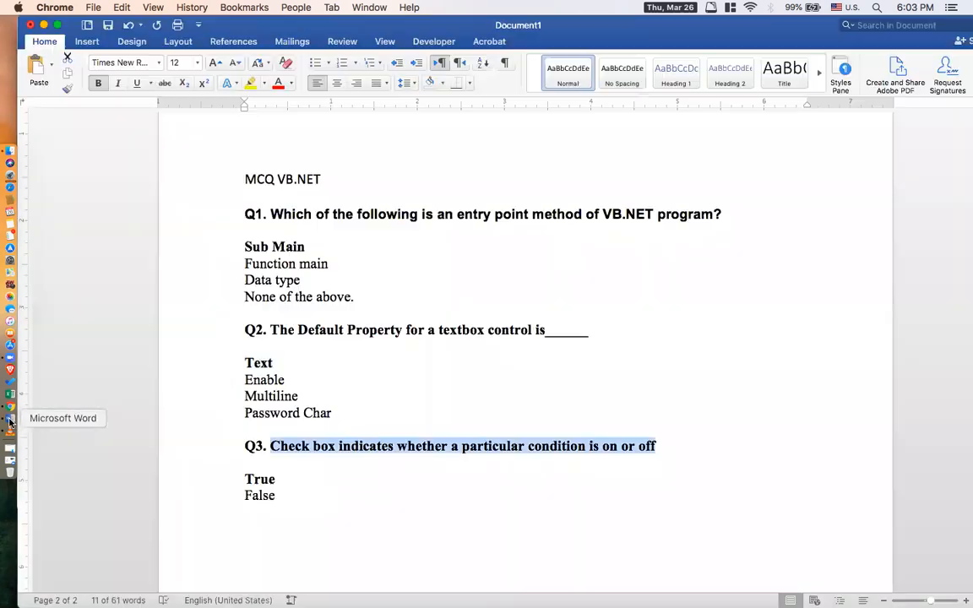
pyautogui.doubleClick(291, 479)
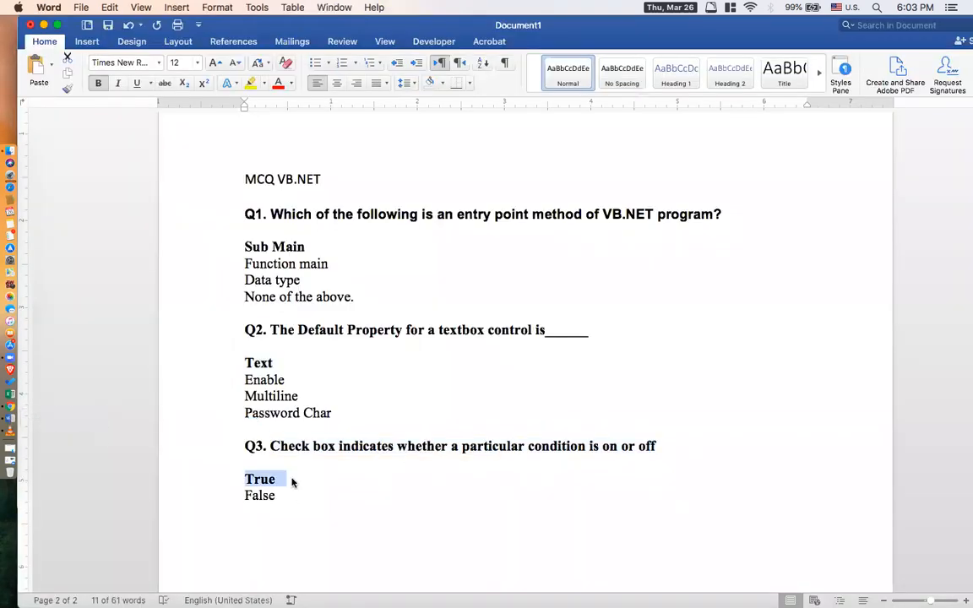
pyautogui.click(11, 408)
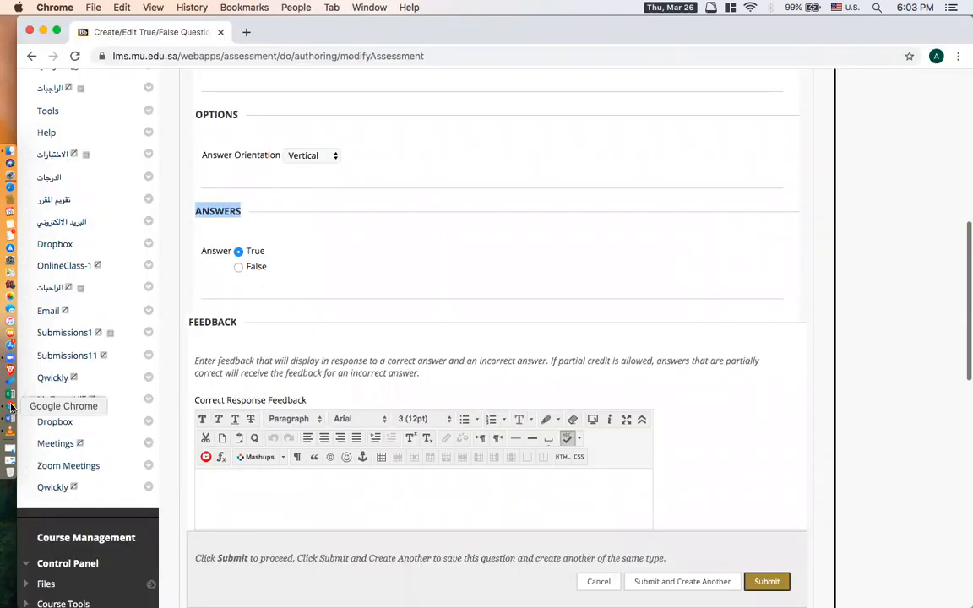
pyautogui.scroll(2, 532, 228)
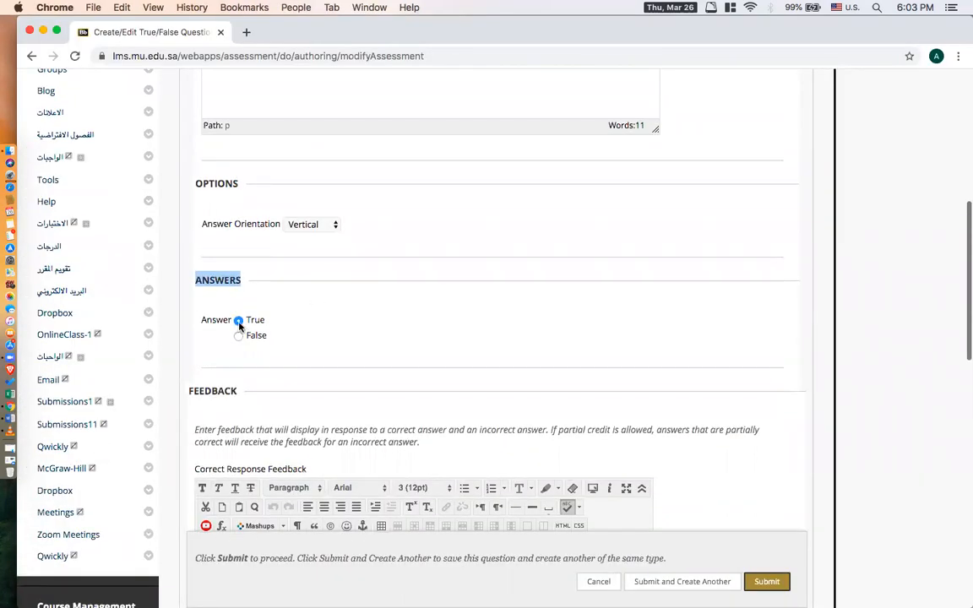
pyautogui.click(239, 322)
# Review question Q3 and submit it with both feedback fields left empty.
pyautogui.scroll(3, 609, 311)
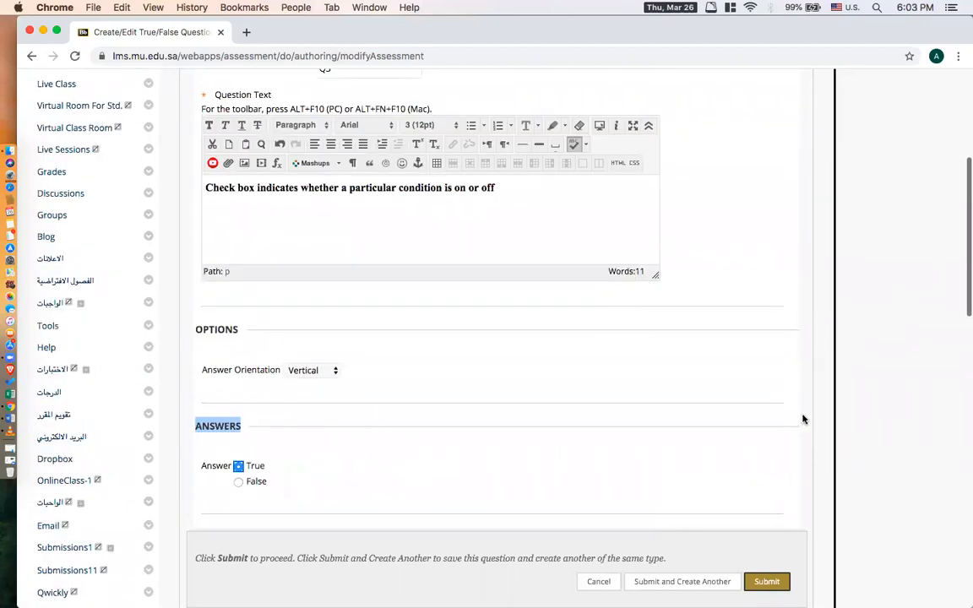
pyautogui.scroll(-8, 802, 418)
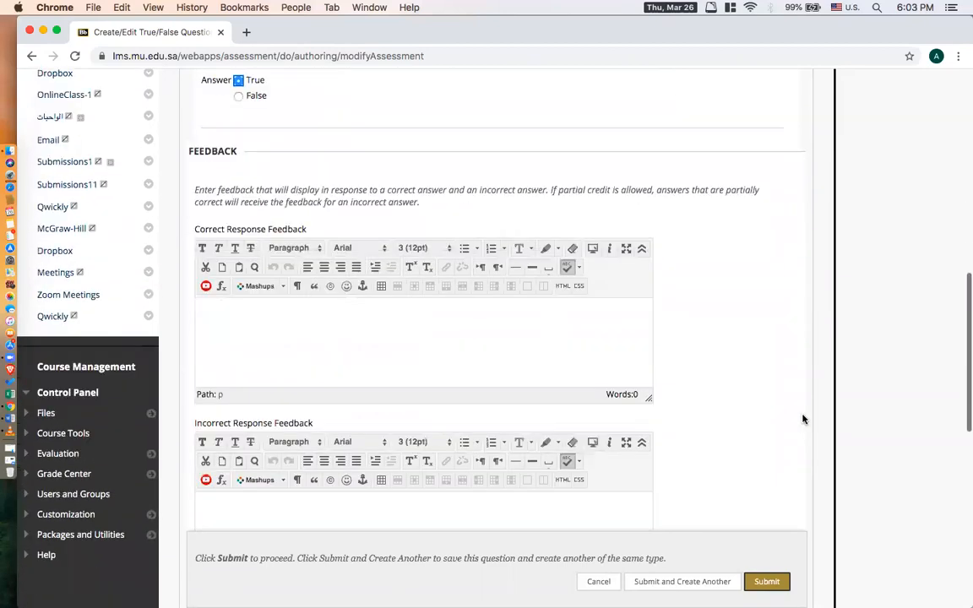
pyautogui.scroll(-4, 802, 419)
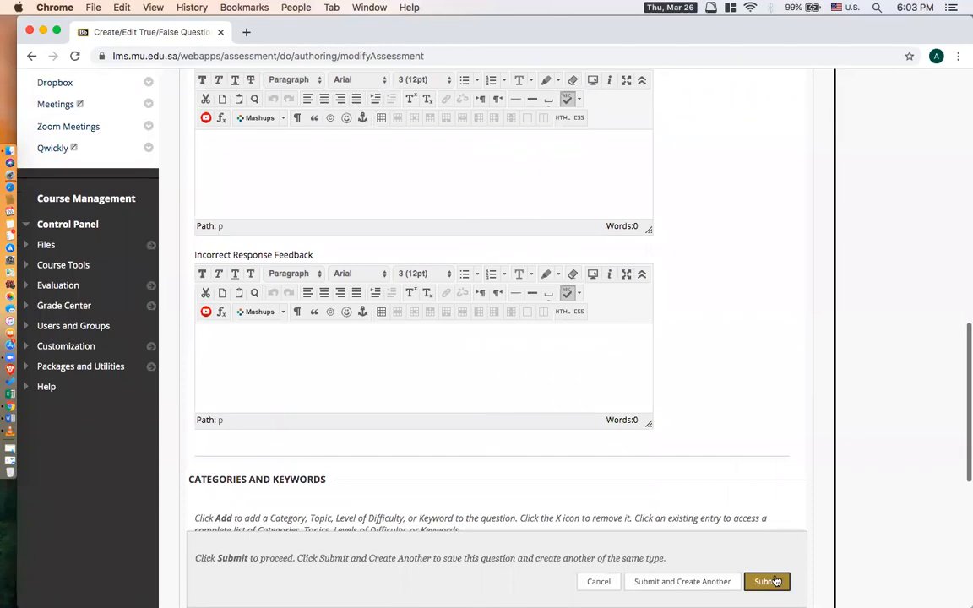
pyautogui.click(768, 581)
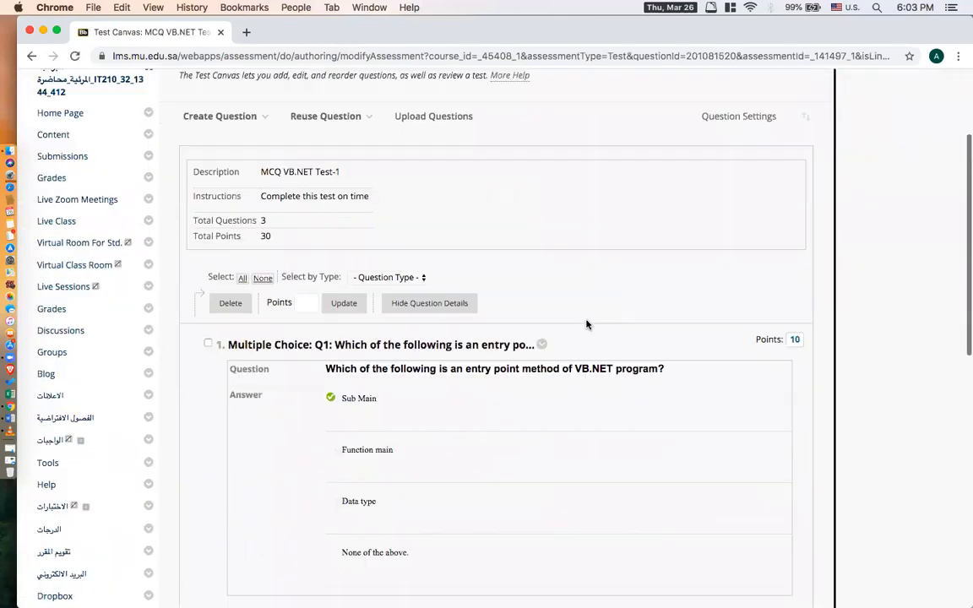
# Check the total number of questions and the total points on the test canvas.
pyautogui.scroll(3, 515, 245)
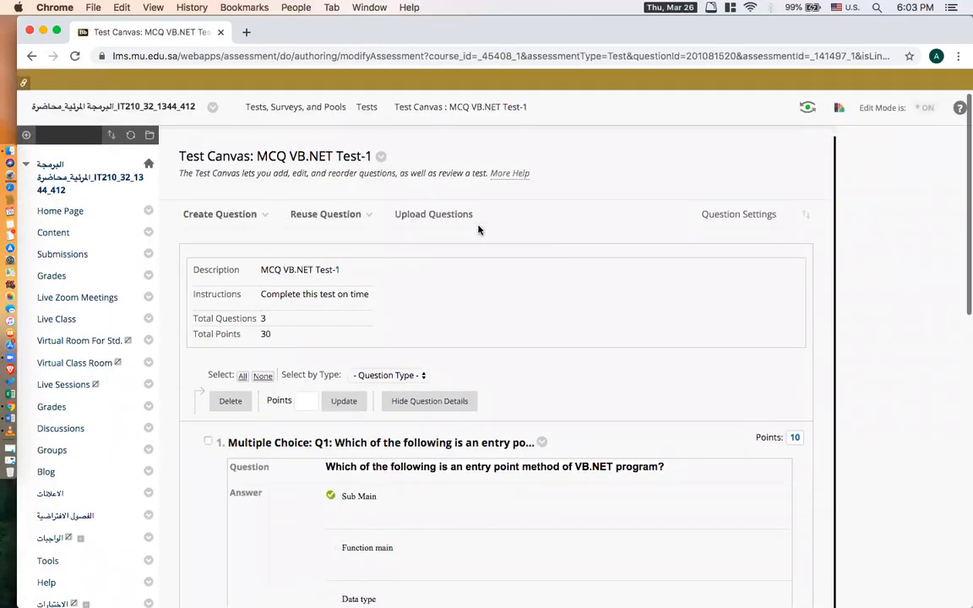
pyautogui.moveTo(179, 156); pyautogui.dragTo(255, 156)
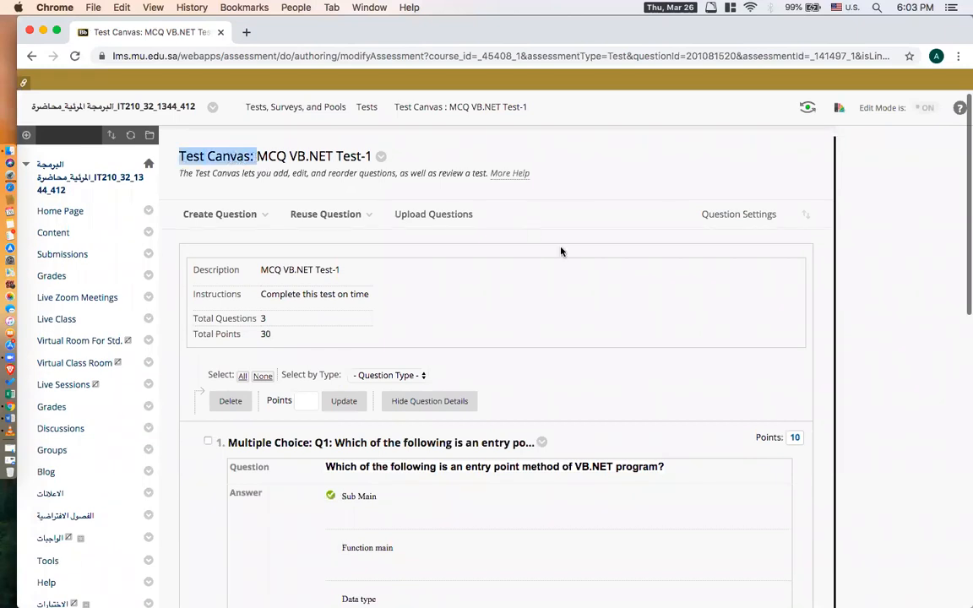
pyautogui.scroll(-3, 560, 251)
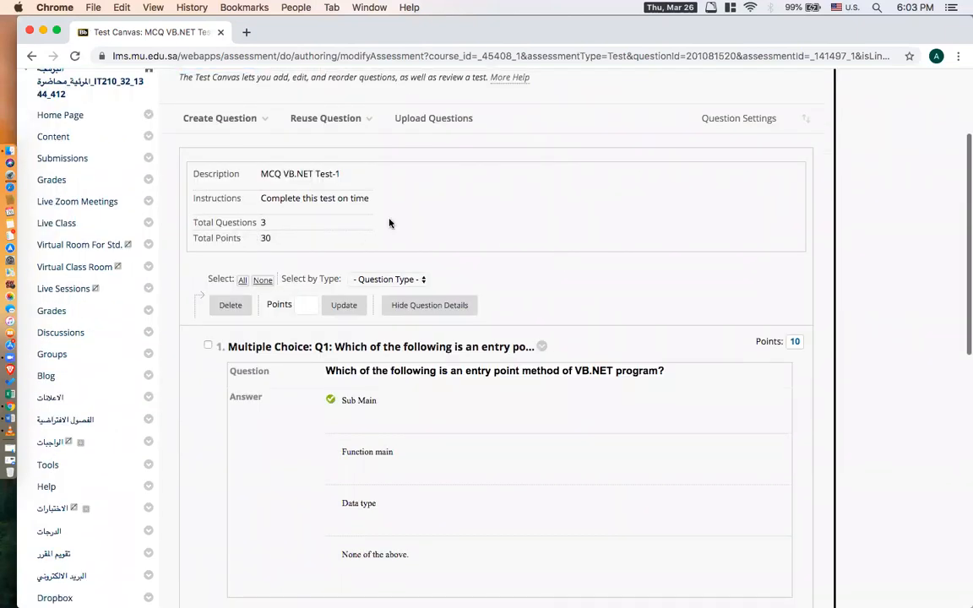
pyautogui.moveTo(233, 222); pyautogui.dragTo(271, 239)
pyautogui.scroll(-3, 845, 254)
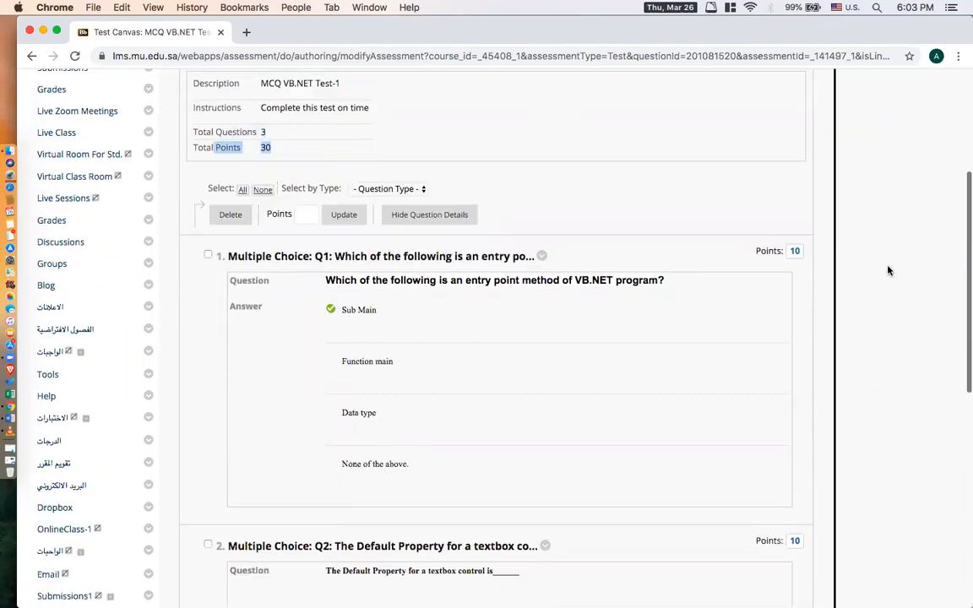
# Set the points of question Q1 to 1 and submit the change.
pyautogui.click(794, 248)
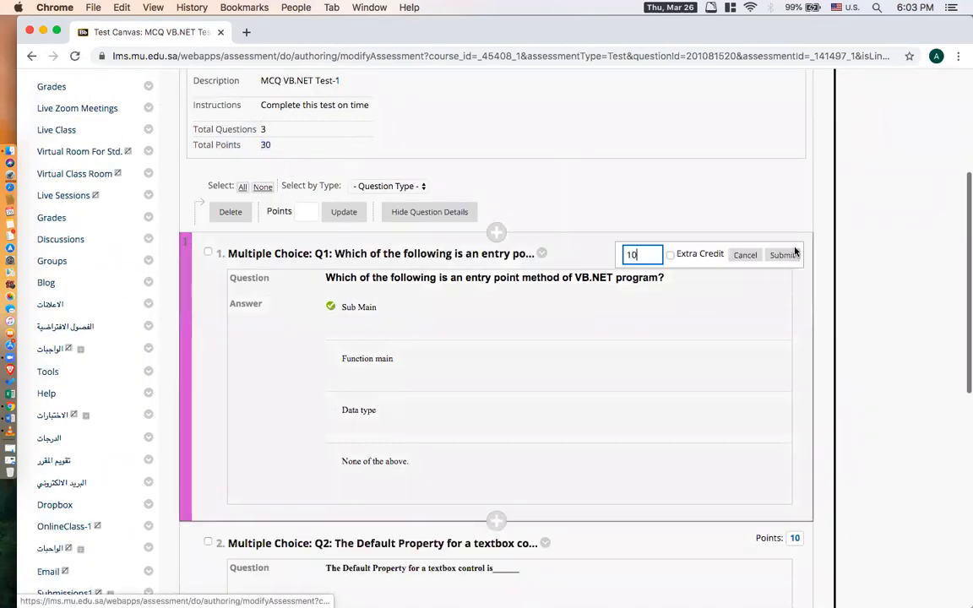
pyautogui.click(612, 252)
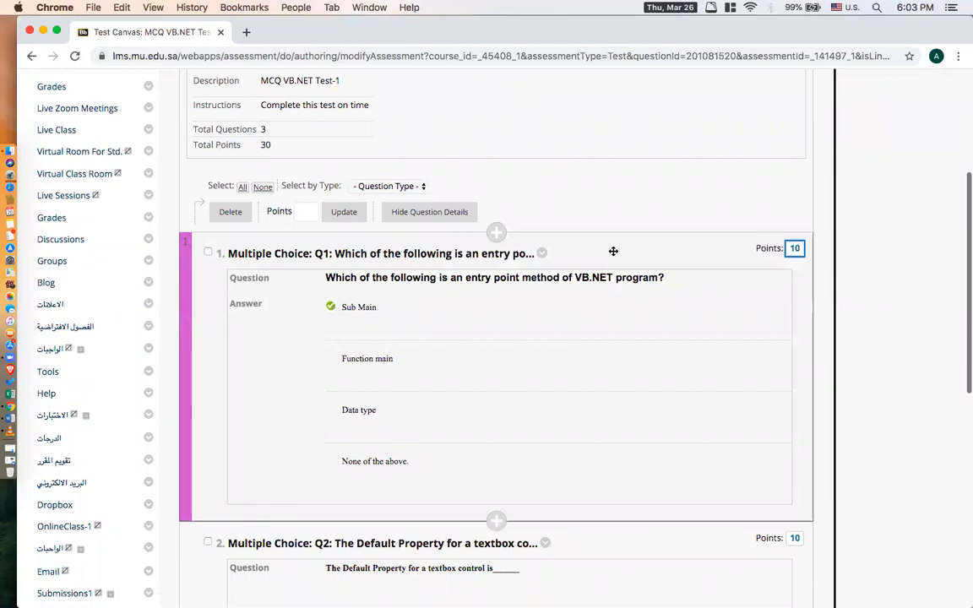
pyautogui.click(795, 248)
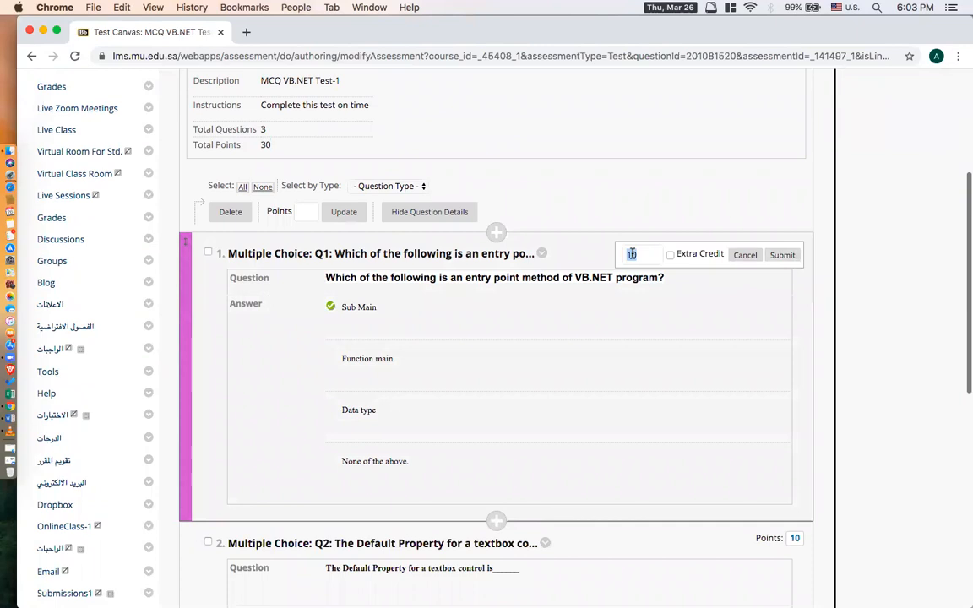
pyautogui.write('1')
pyautogui.click(782, 256)
# Set the points of question Q2 to 5 and submit the change.
pyautogui.scroll(-3, 792, 275)
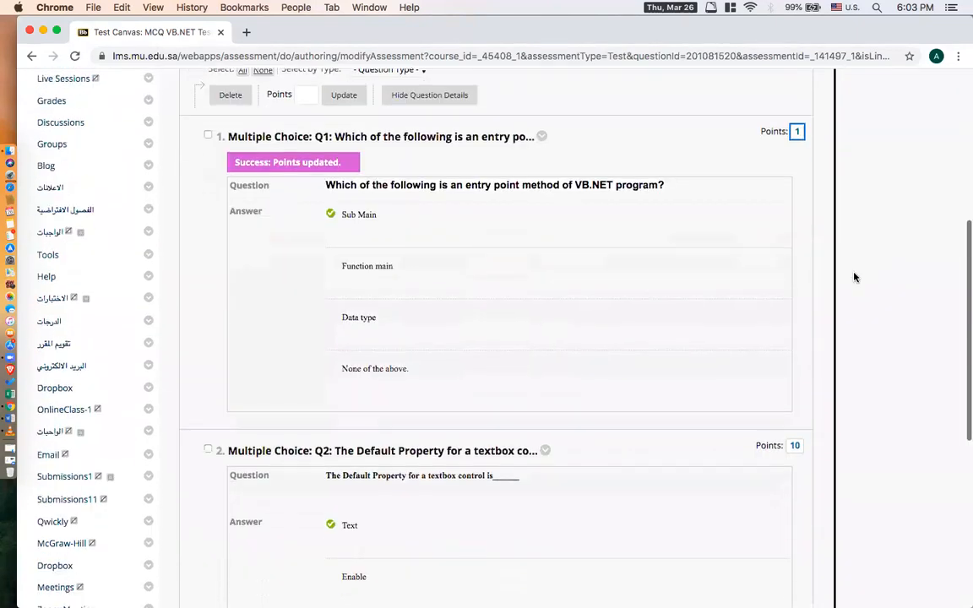
pyautogui.scroll(-4, 798, 406)
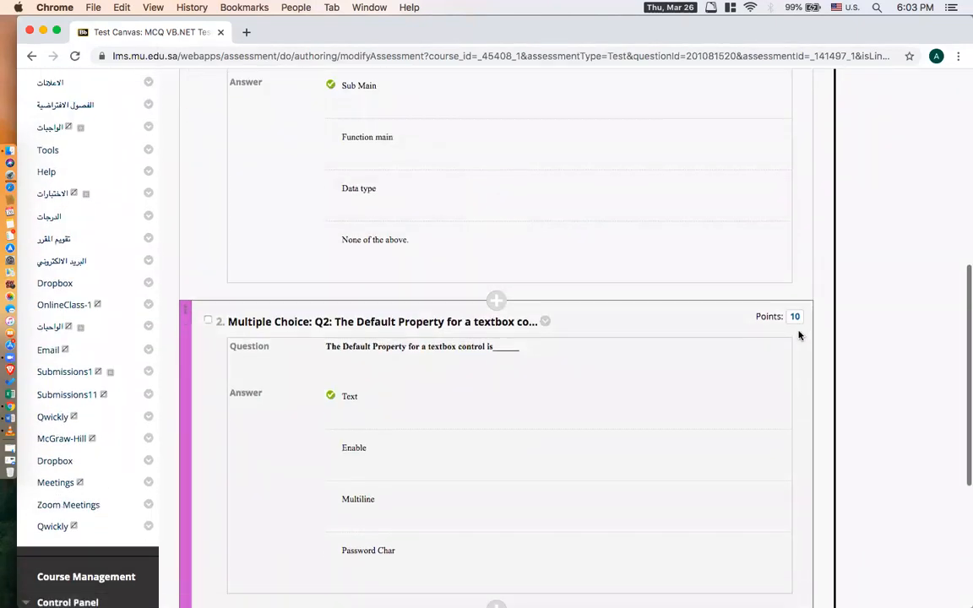
pyautogui.click(796, 320)
pyautogui.doubleClick(626, 322)
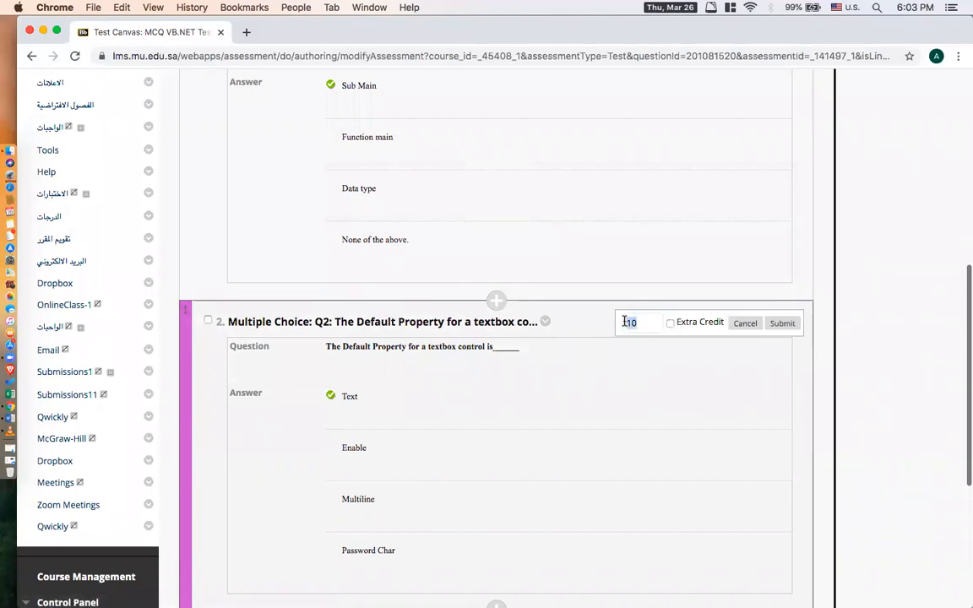
pyautogui.write('5')
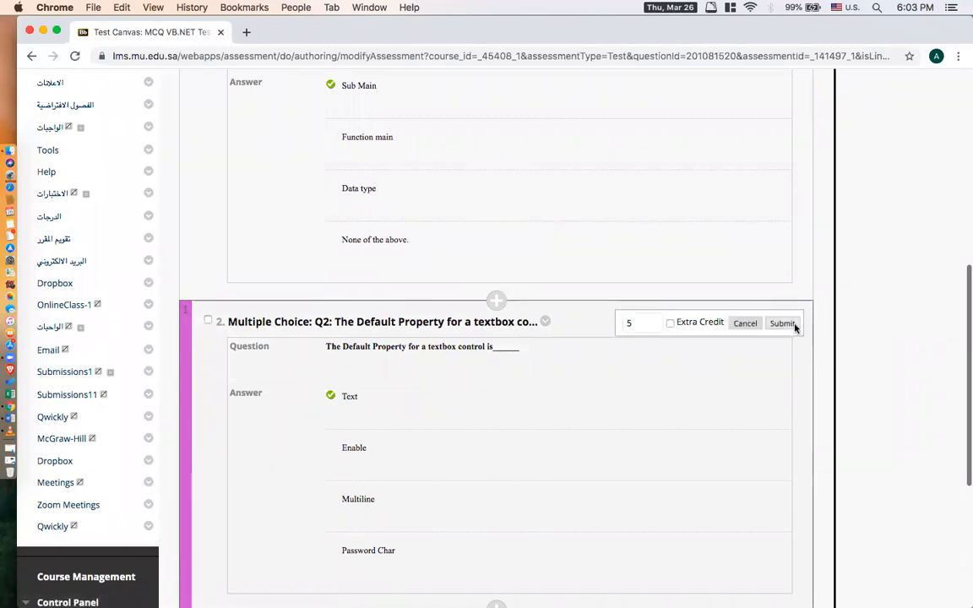
pyautogui.click(782, 324)
# Review question Q3 at the end of the test canvas and confirm the canvas to return to the Create Test page.
pyautogui.scroll(-5, 889, 336)
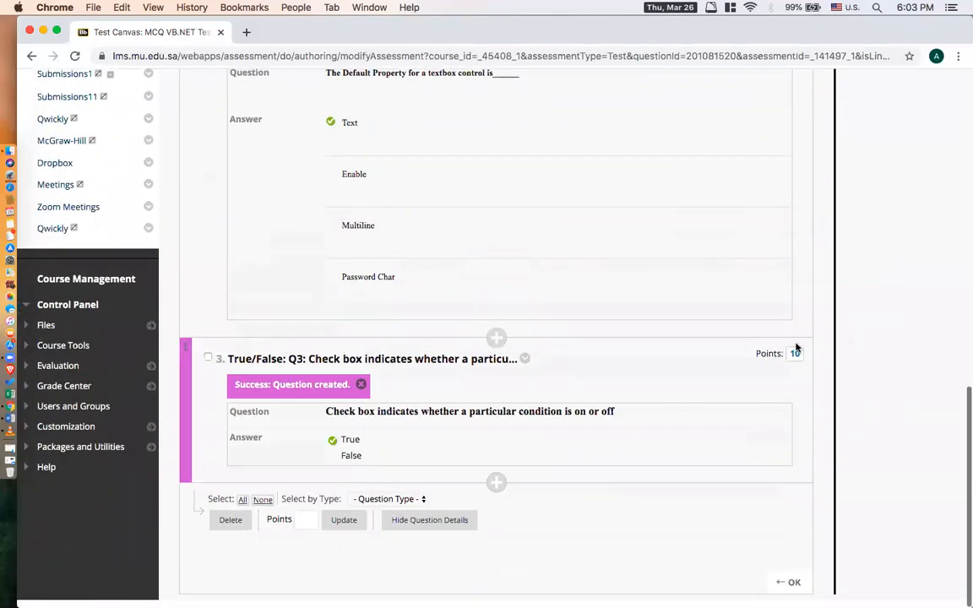
pyautogui.scroll(-1, 833, 351)
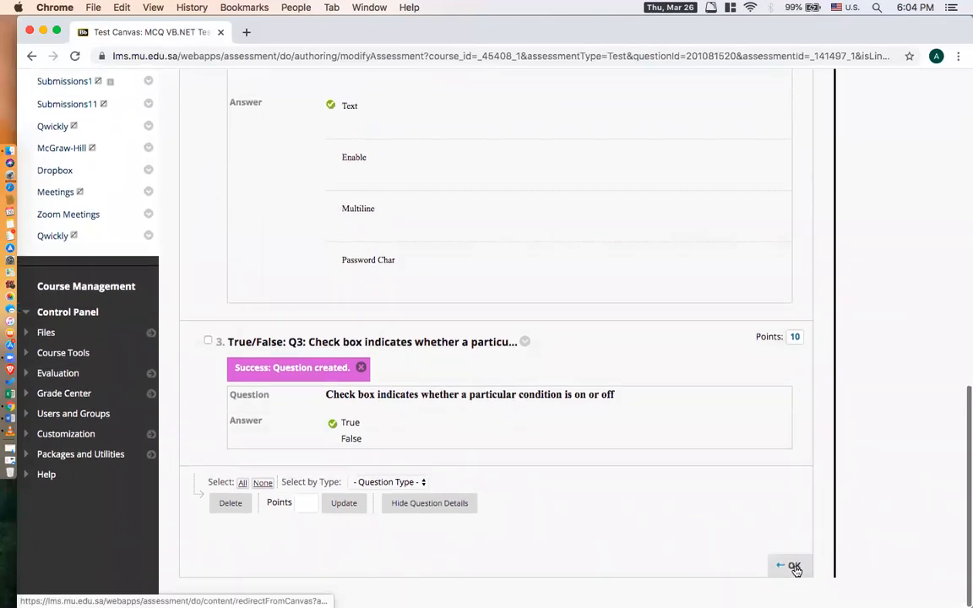
pyautogui.click(794, 567)
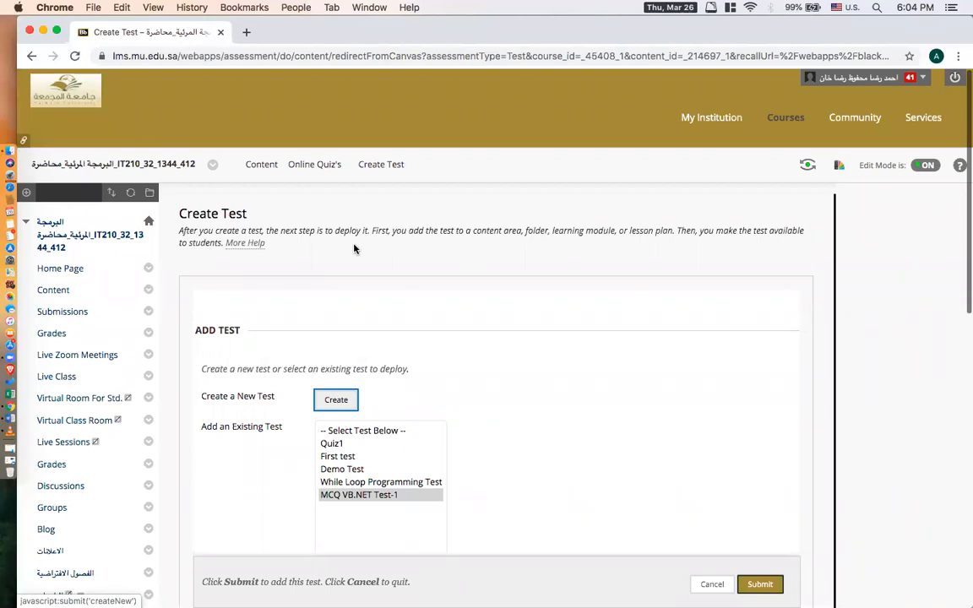
# Select the existing test MCQ VB.NET Test-1 and submit it for adding to the Online Quiz's content area.
pyautogui.click(181, 215)
pyautogui.moveTo(181, 215); pyautogui.dragTo(279, 220)
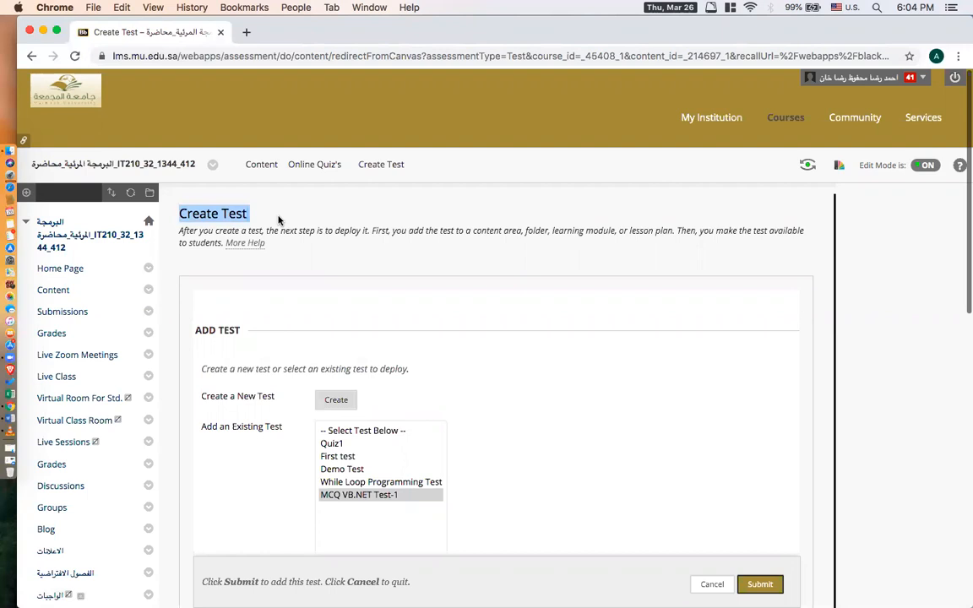
pyautogui.scroll(-3, 354, 238)
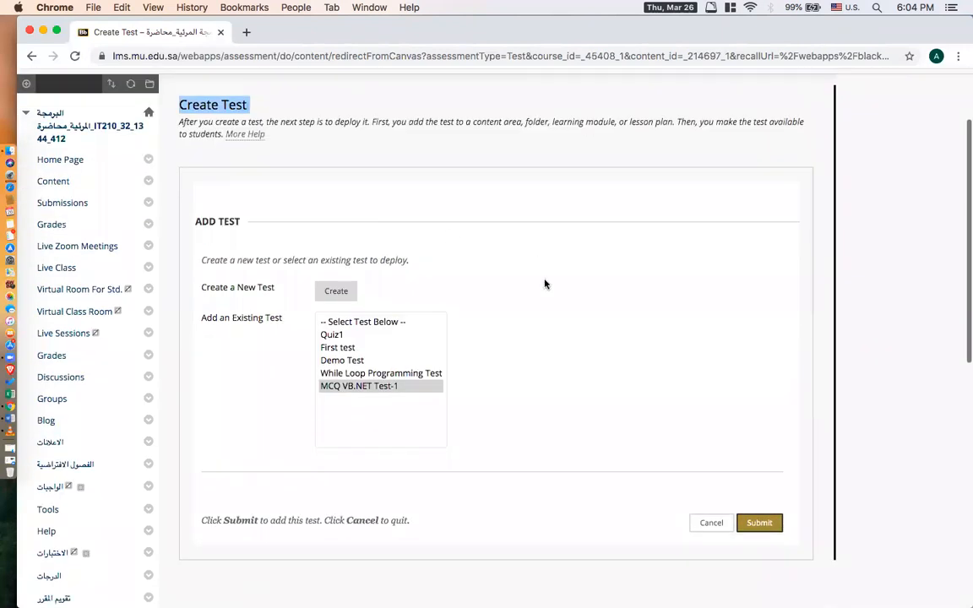
pyautogui.click(390, 389)
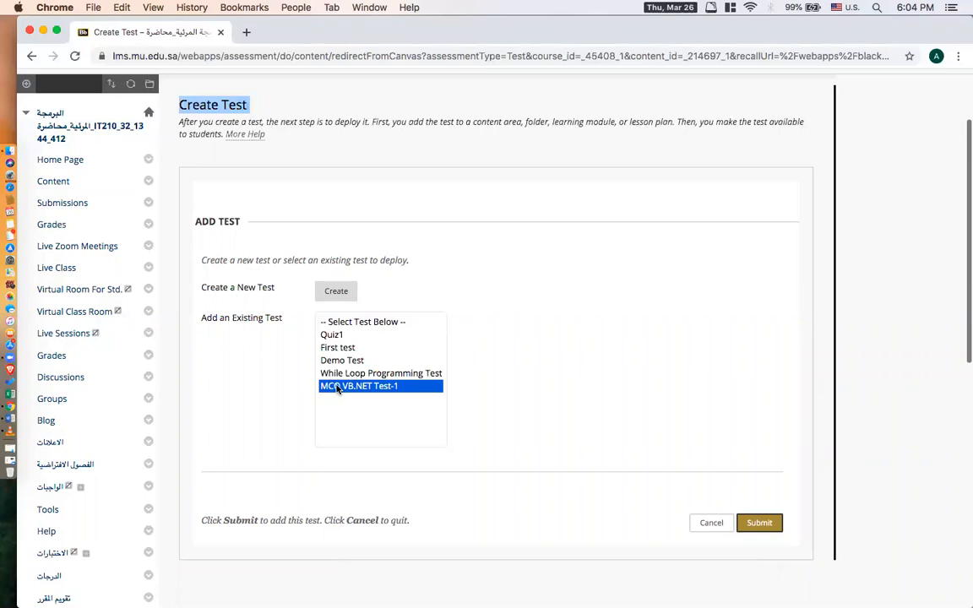
pyautogui.click(766, 522)
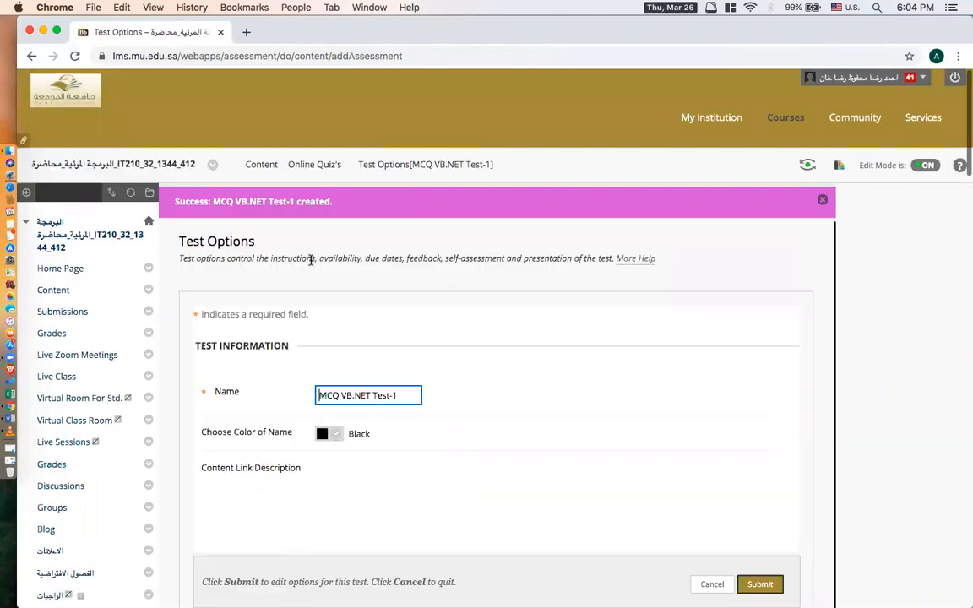
# Review the Test Information settings of the test, including its name, description, instructions and new-window option.
pyautogui.moveTo(178, 245); pyautogui.dragTo(269, 247)
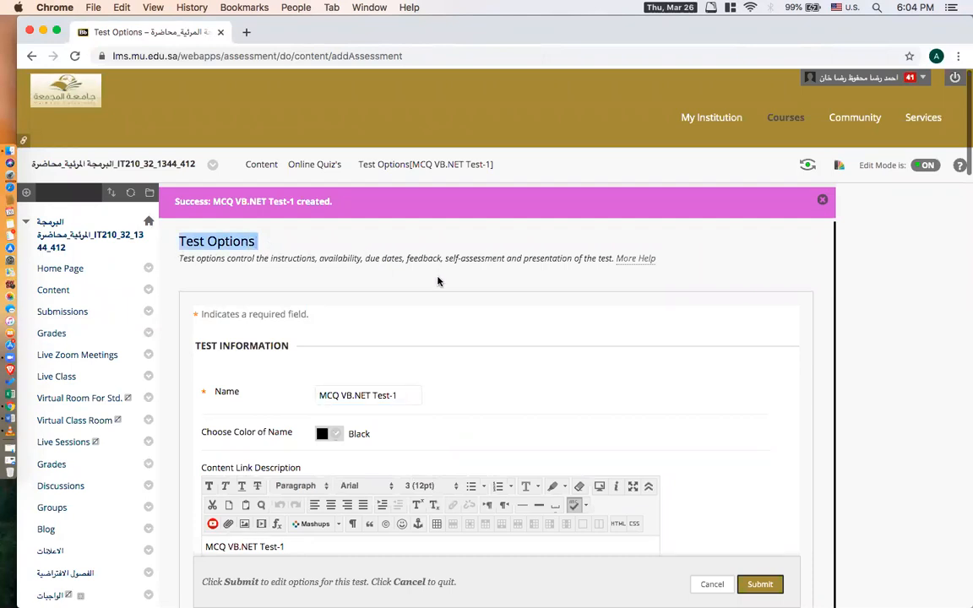
pyautogui.scroll(-1, 439, 281)
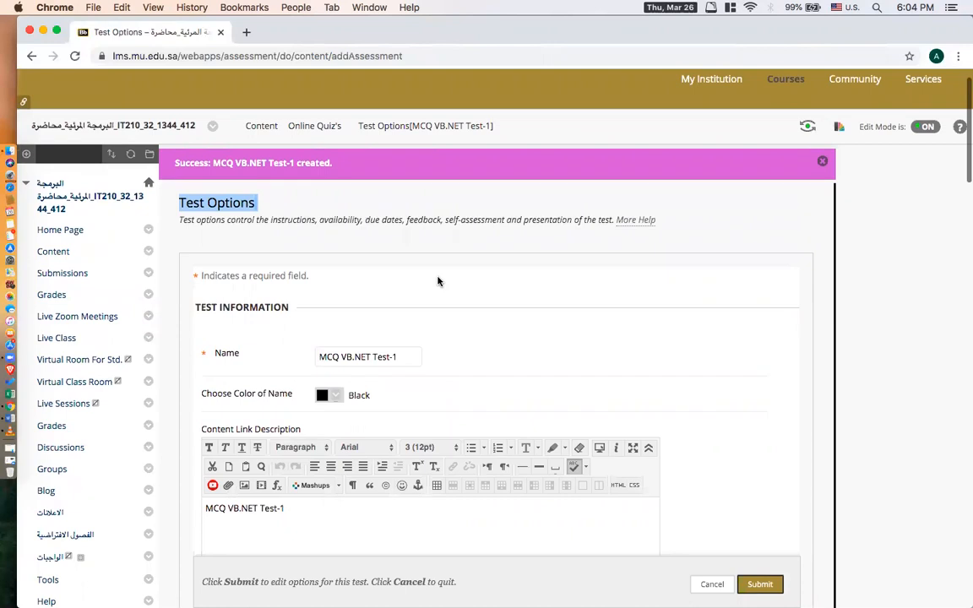
pyautogui.scroll(-2, 439, 281)
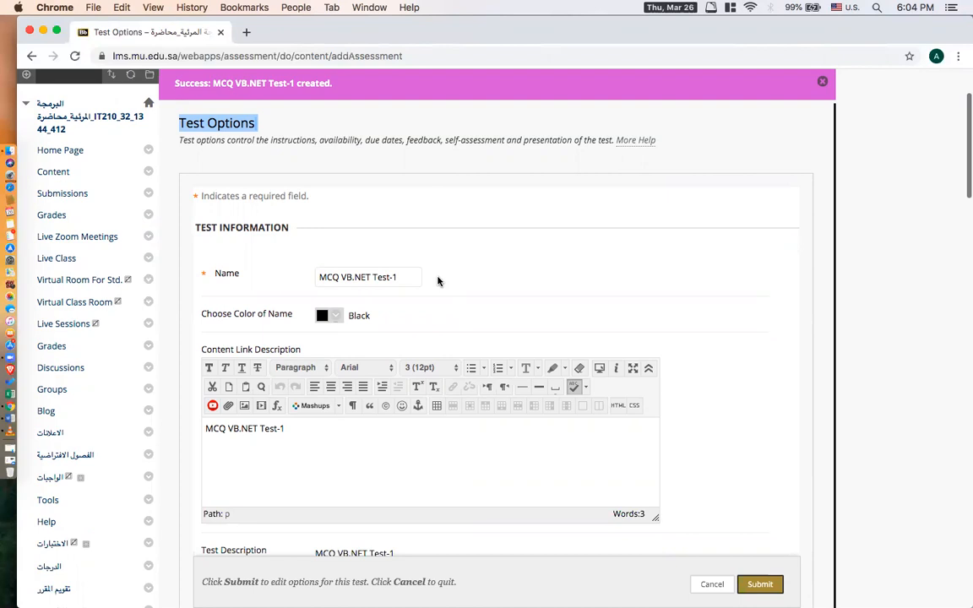
pyautogui.scroll(-1, 439, 281)
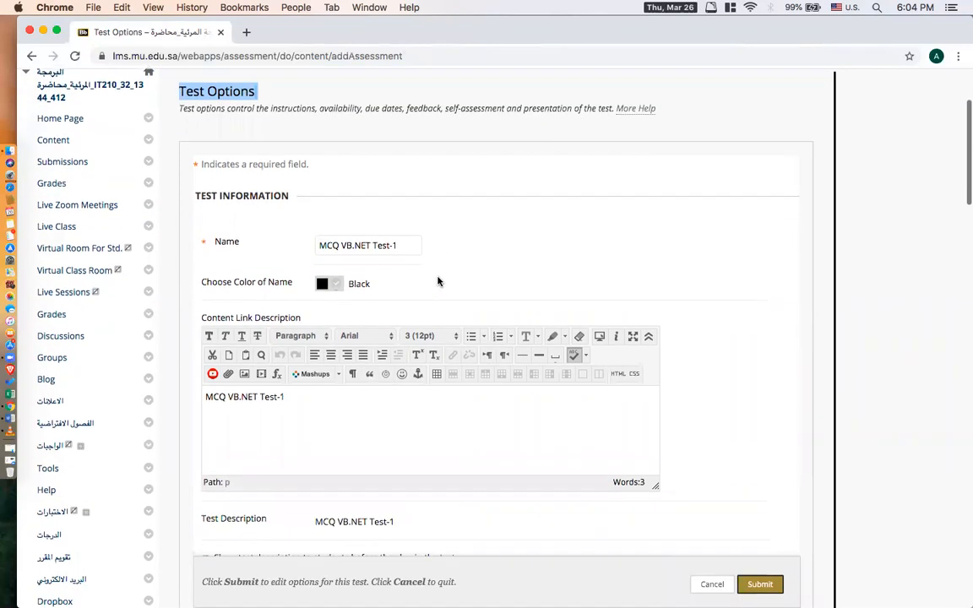
pyautogui.moveTo(327, 244); pyautogui.dragTo(403, 244)
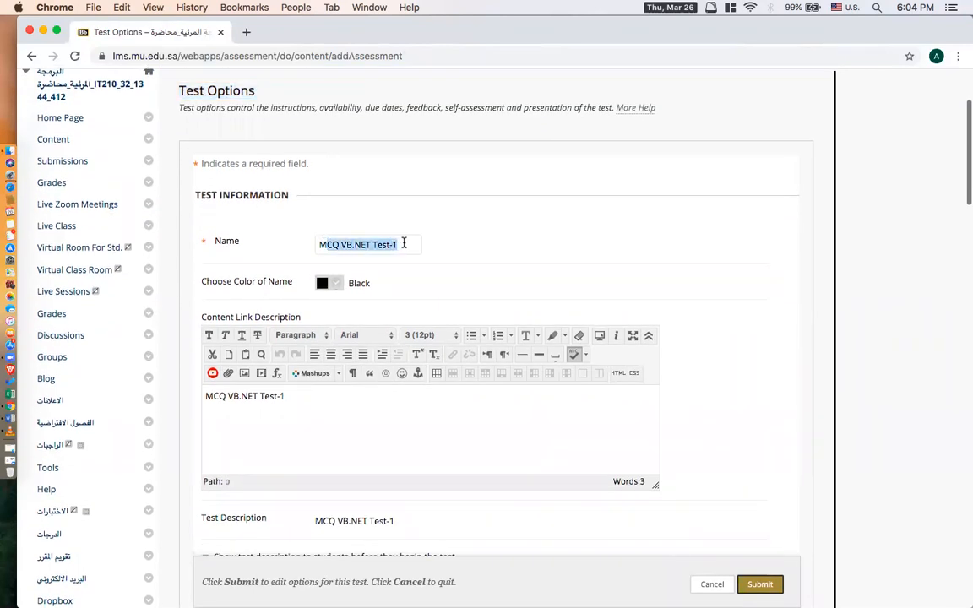
pyautogui.scroll(-8, 728, 304)
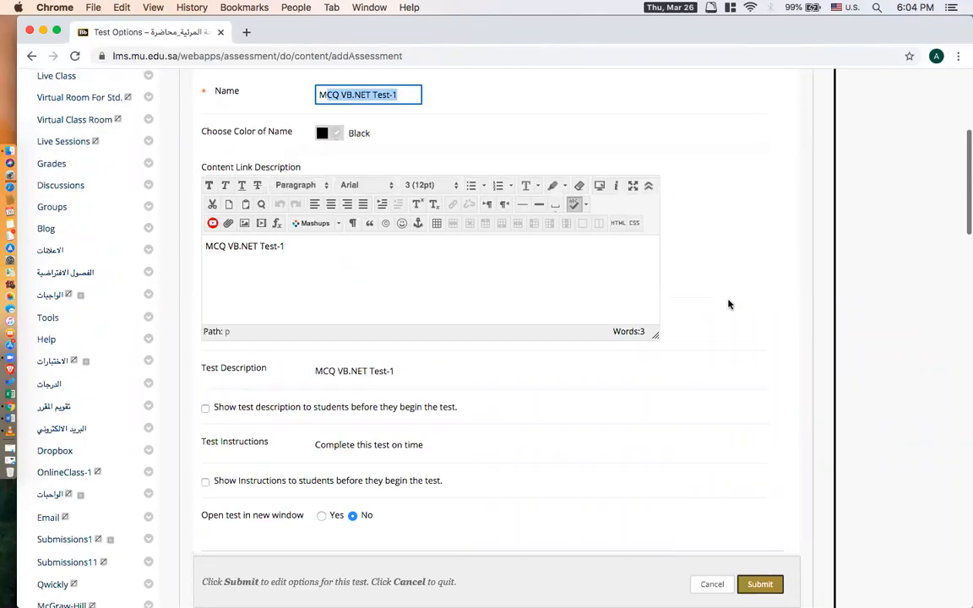
pyautogui.scroll(-4, 727, 304)
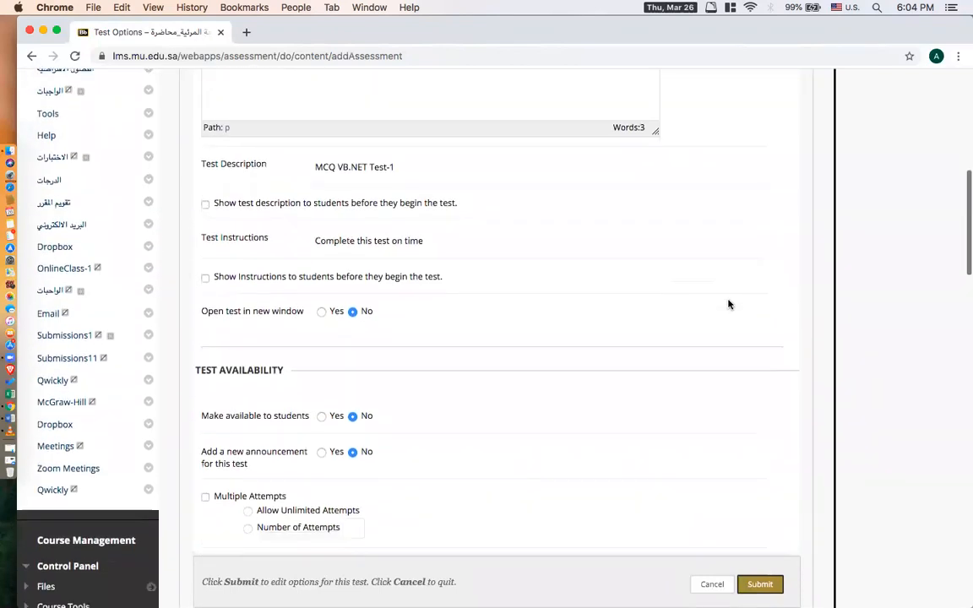
# Make the test available to students and enable adding a new announcement for it.
pyautogui.moveTo(262, 286); pyautogui.dragTo(316, 290)
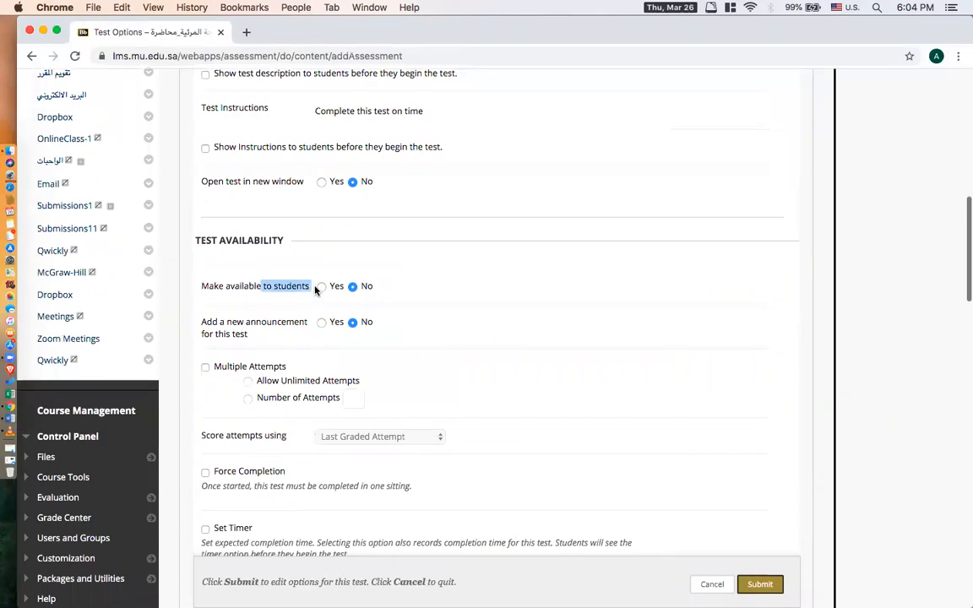
pyautogui.moveTo(197, 239); pyautogui.dragTo(281, 244)
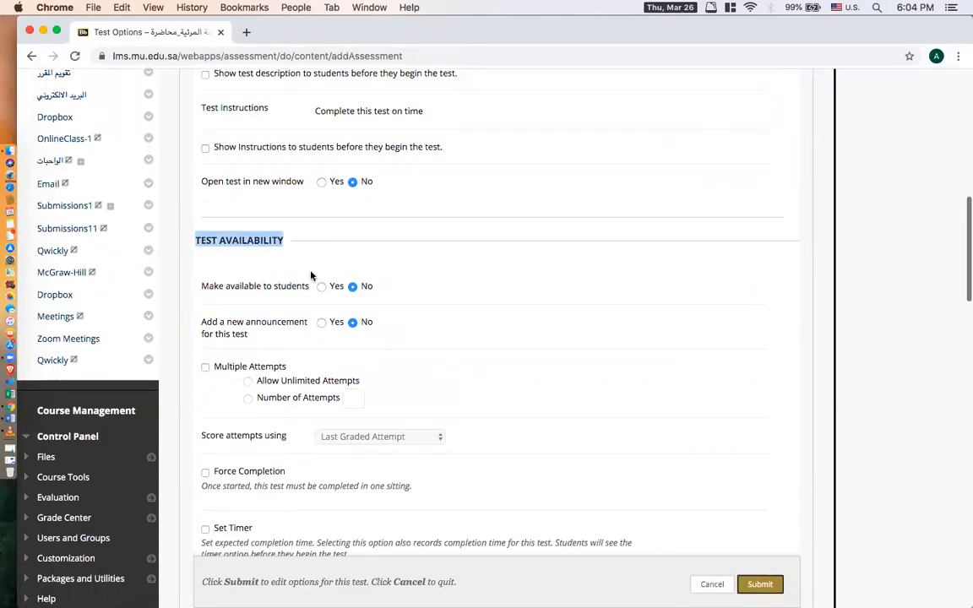
pyautogui.click(322, 287)
pyautogui.click(322, 322)
# Enable the test timer and set its completion time to 10 minutes.
pyautogui.scroll(-2, 456, 348)
pyautogui.scroll(-4, 459, 351)
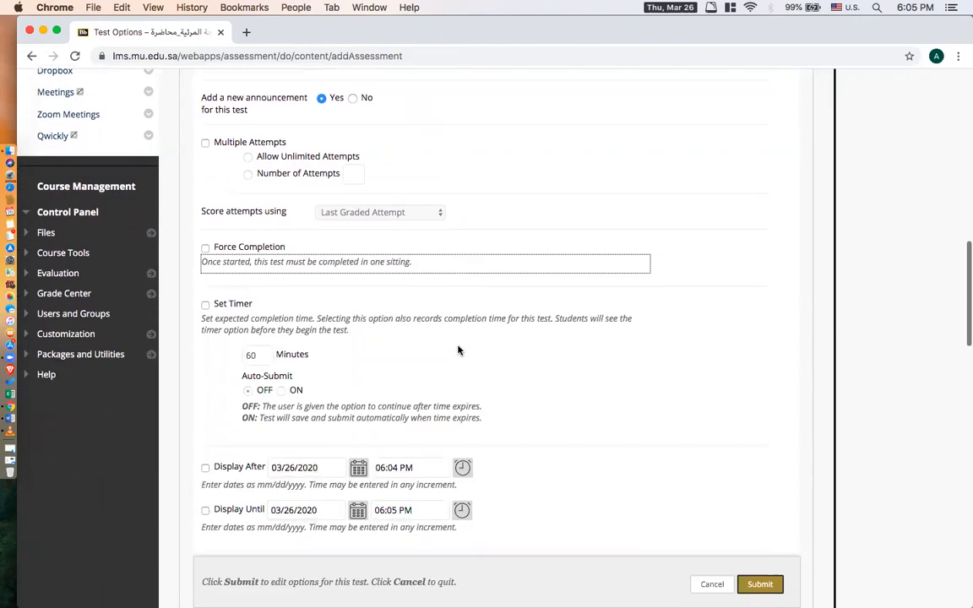
pyautogui.click(205, 305)
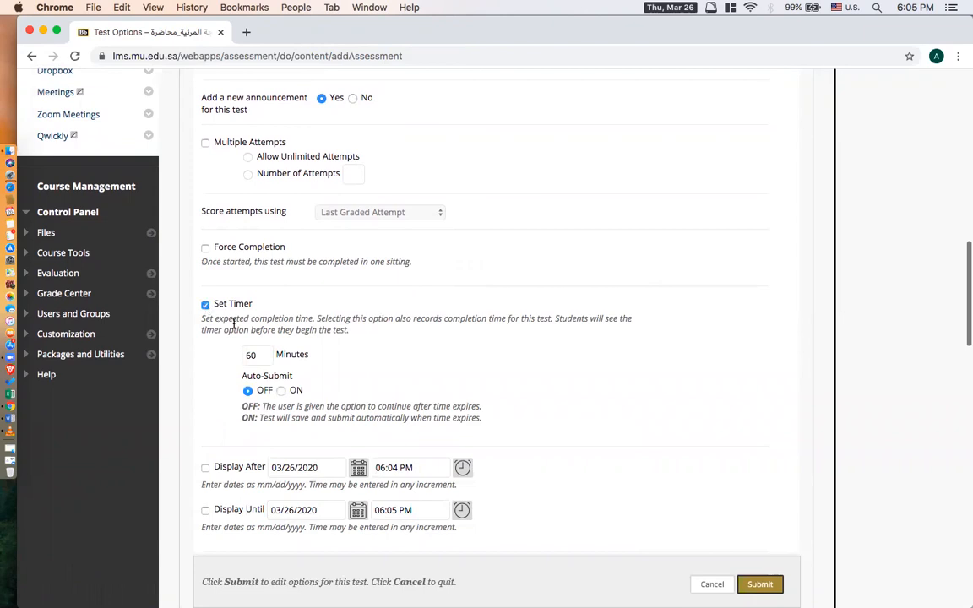
pyautogui.moveTo(253, 357); pyautogui.dragTo(220, 363)
pyautogui.write('10')
pyautogui.scroll(-2, 646, 321)
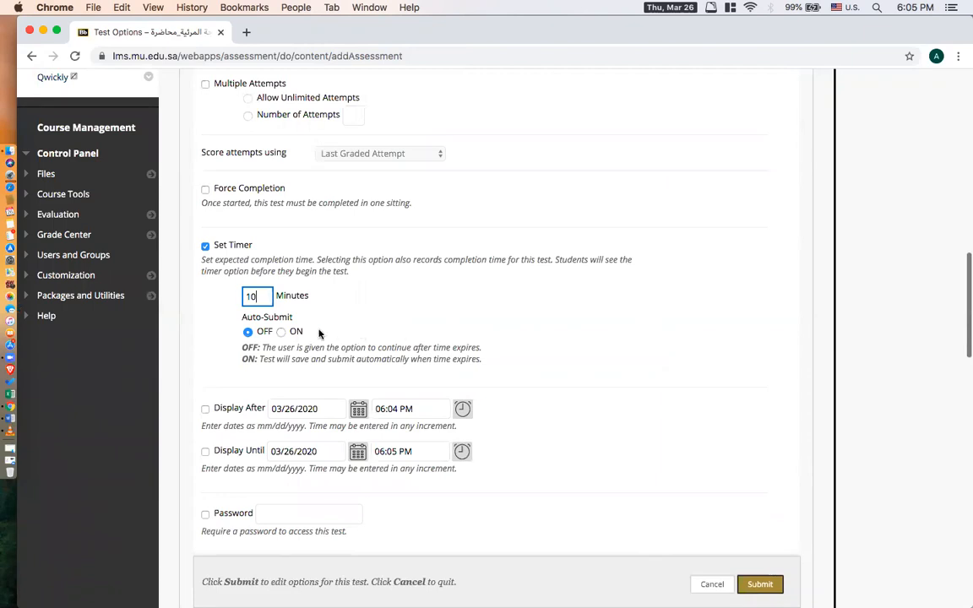
pyautogui.click(281, 332)
pyautogui.click(281, 333)
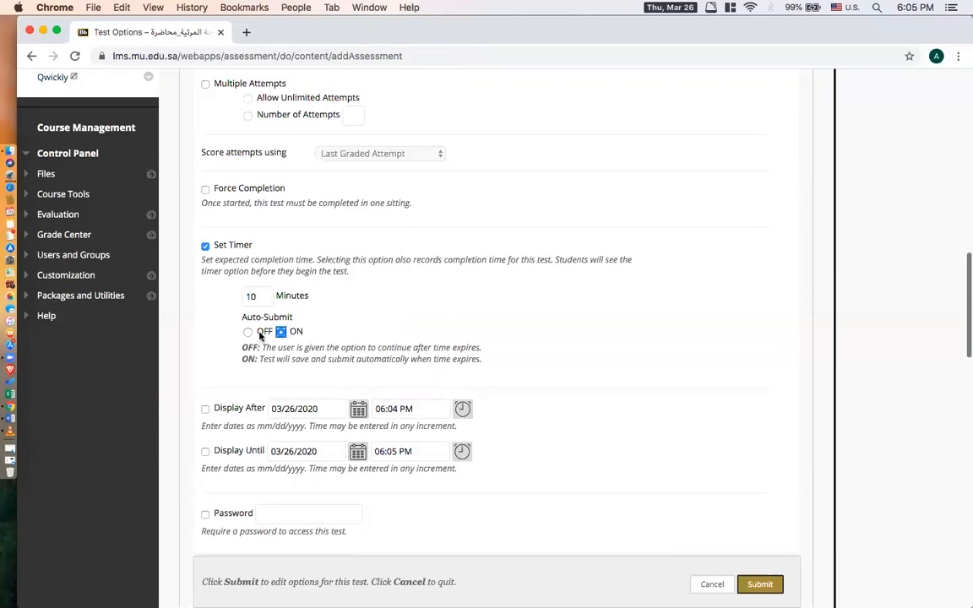
pyautogui.click(247, 332)
# Enable the Display After restriction and set it to 03/27/2020 at 01:00 PM.
pyautogui.scroll(-2, 593, 326)
pyautogui.click(205, 322)
pyautogui.click(357, 324)
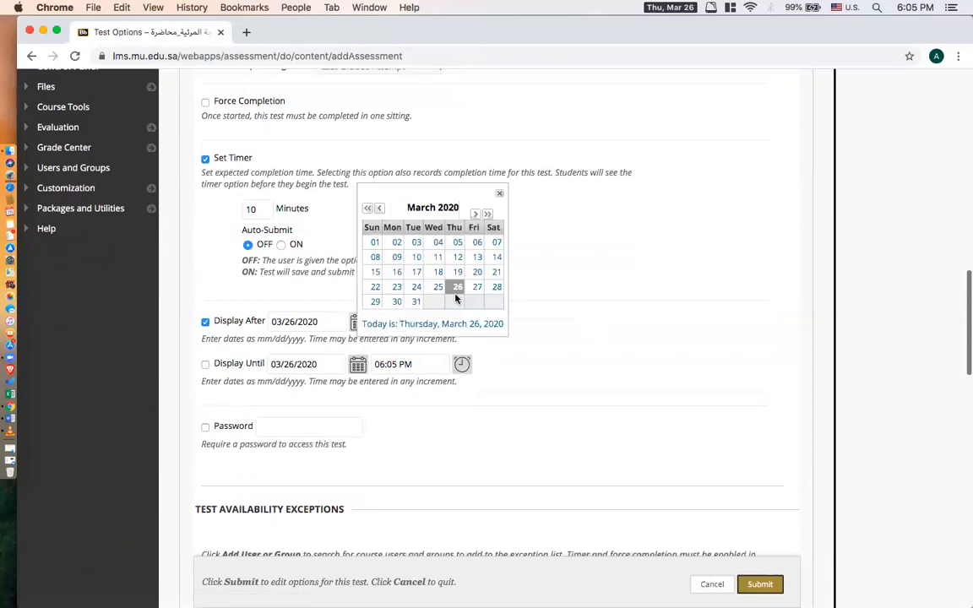
pyautogui.click(477, 289)
pyautogui.click(462, 322)
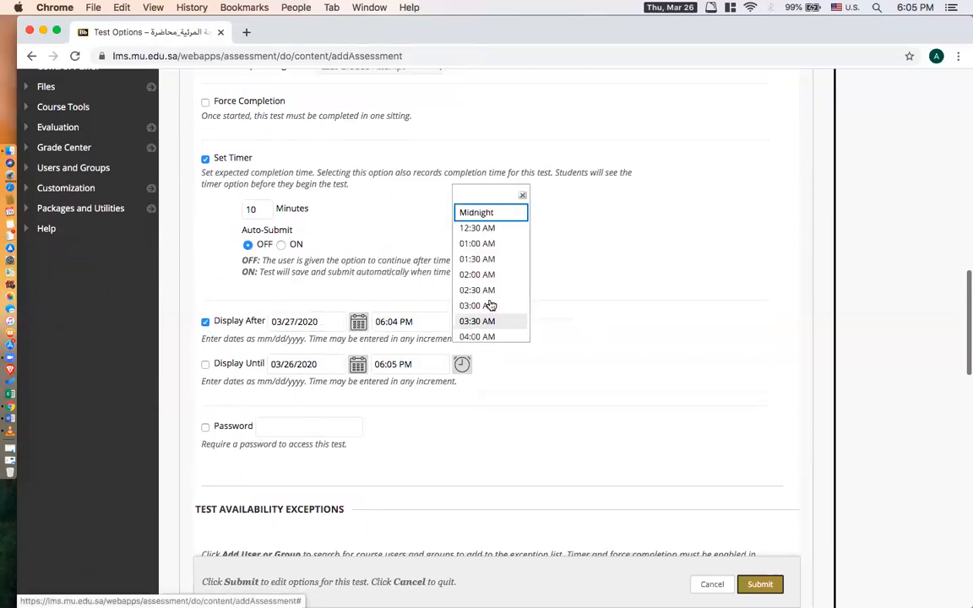
pyautogui.scroll(-10, 512, 296)
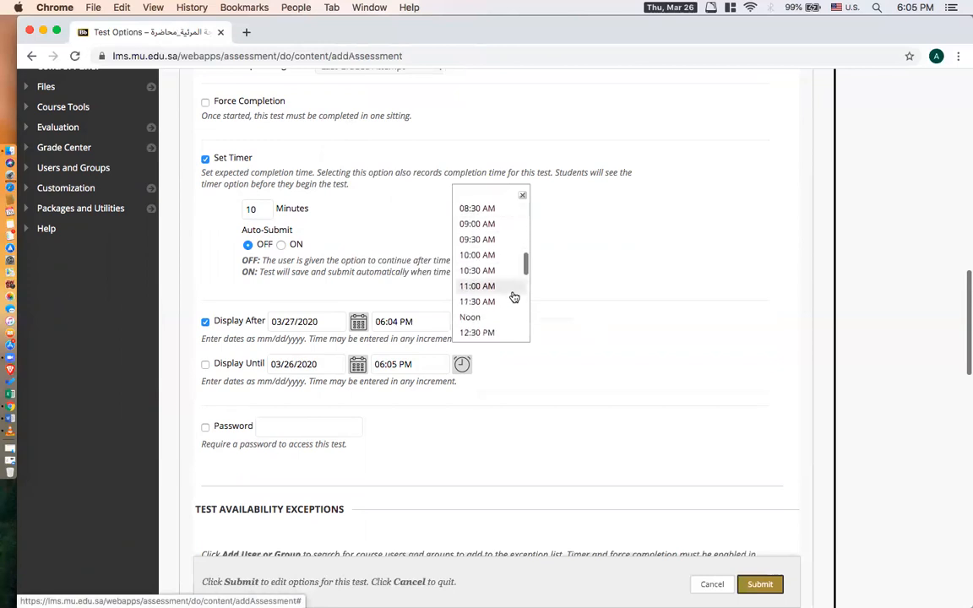
pyautogui.click(490, 278)
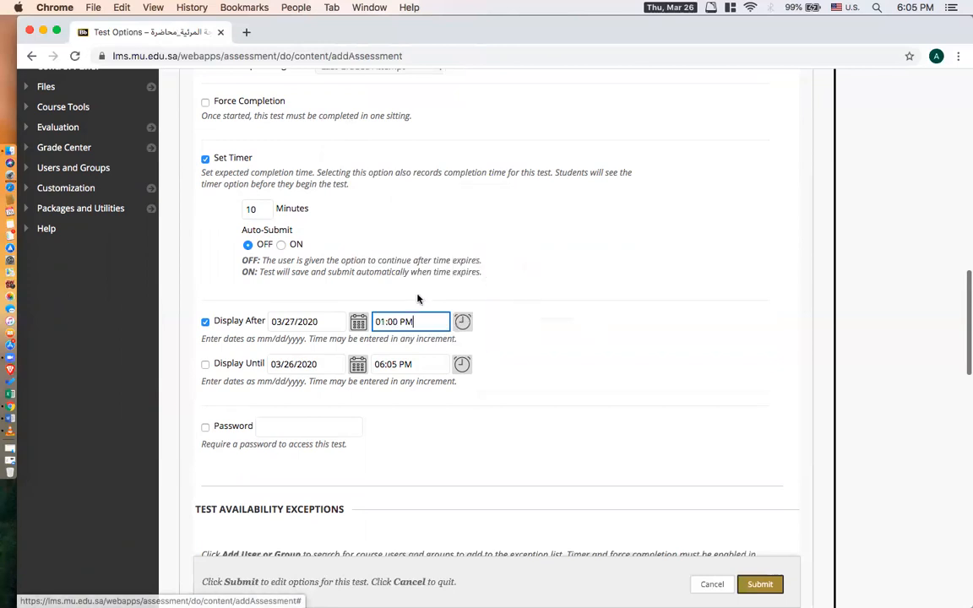
# Enable the Display Until restriction and set it to 03/27/2020 at 01:30 PM.
pyautogui.click(206, 365)
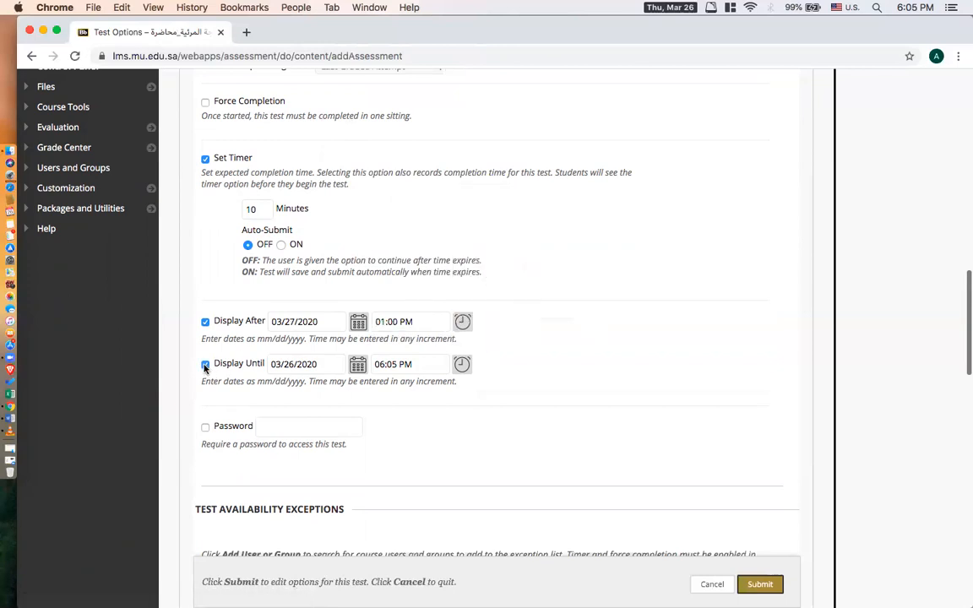
pyautogui.click(358, 364)
pyautogui.click(424, 291)
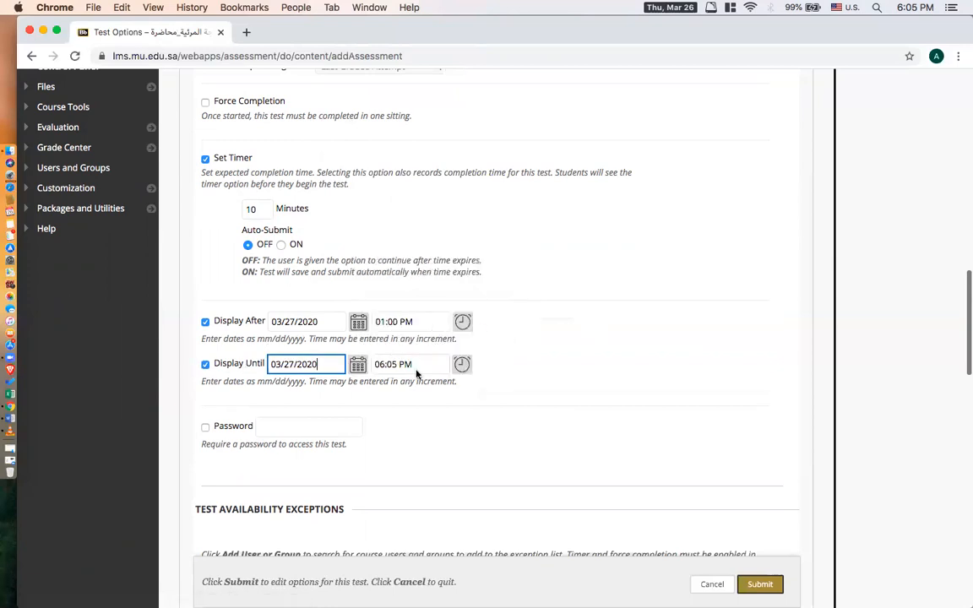
pyautogui.moveTo(276, 338); pyautogui.dragTo(269, 331)
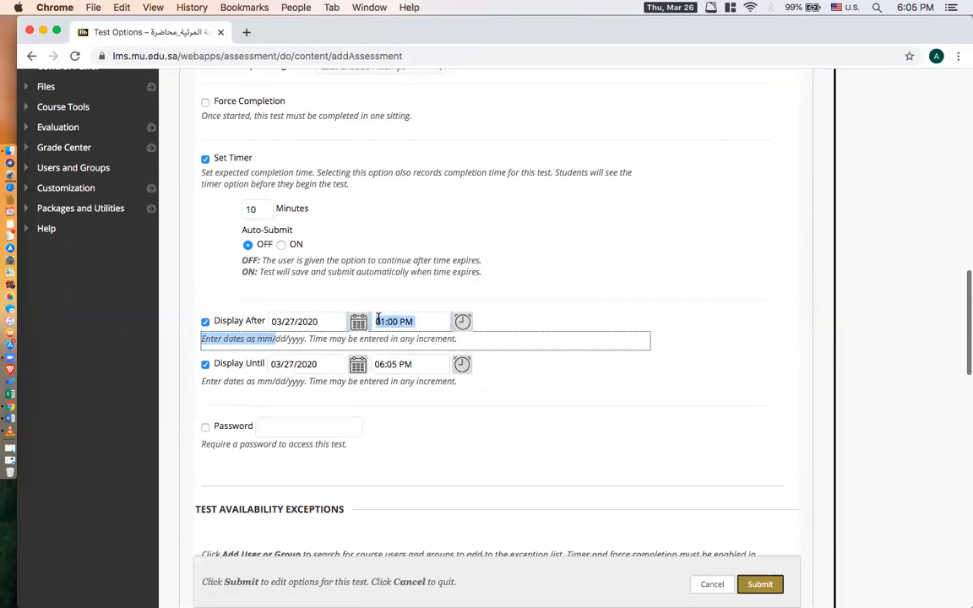
pyautogui.click(469, 369)
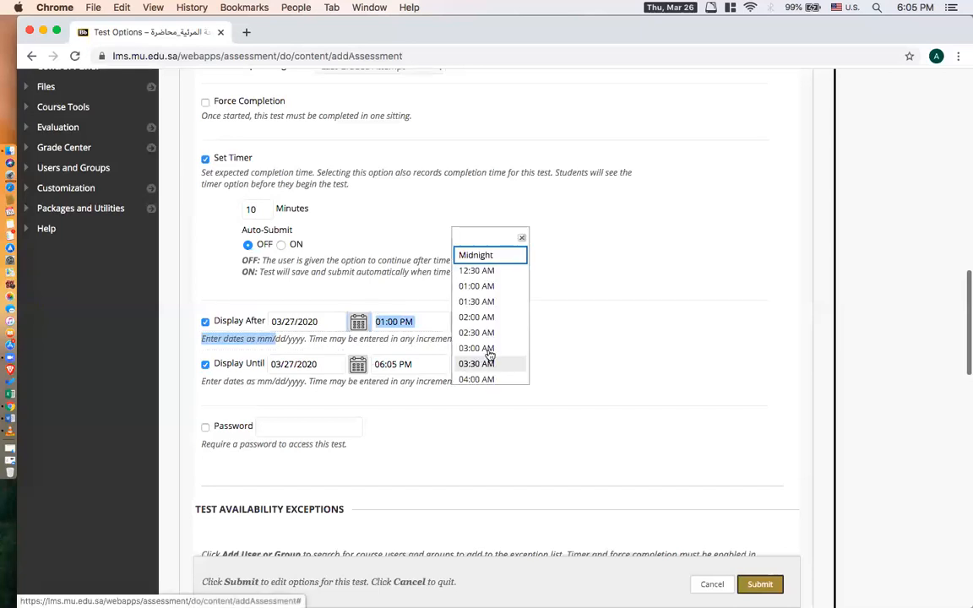
pyautogui.scroll(-8, 496, 346)
pyautogui.scroll(-3, 499, 338)
pyautogui.click(500, 337)
pyautogui.scroll(2, 499, 337)
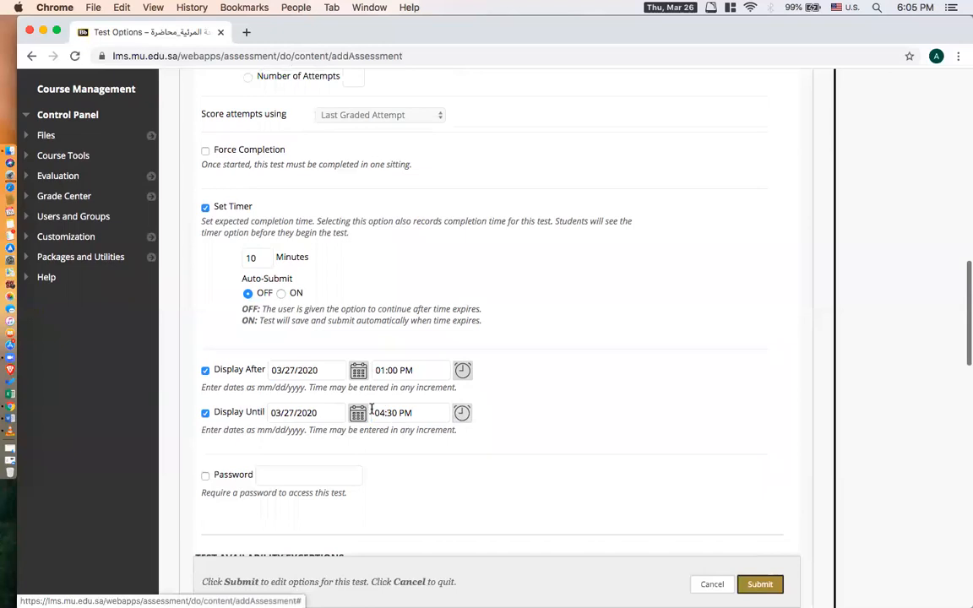
pyautogui.press('BackSpace')
pyautogui.write('1')
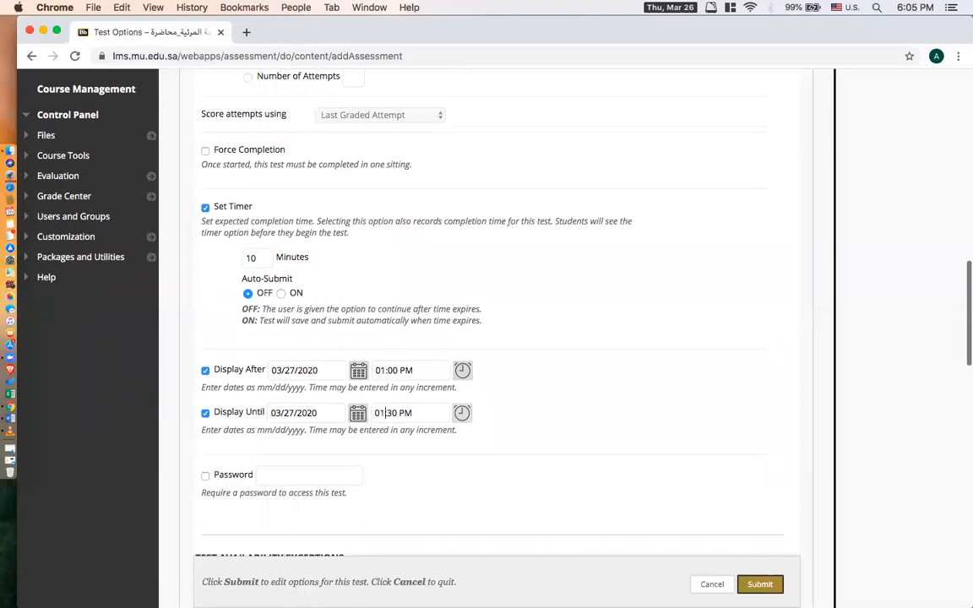
pyautogui.click(535, 366)
# Add all listed course users and the IT210-Group to the test availability exceptions and accept the membership conflict warning.
pyautogui.scroll(-2, 534, 366)
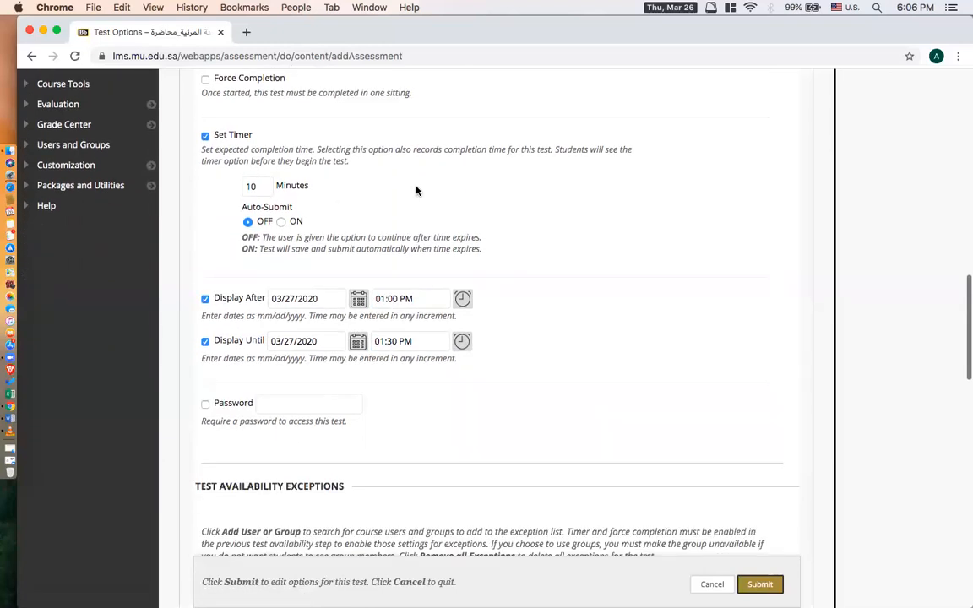
pyautogui.scroll(-8, 655, 307)
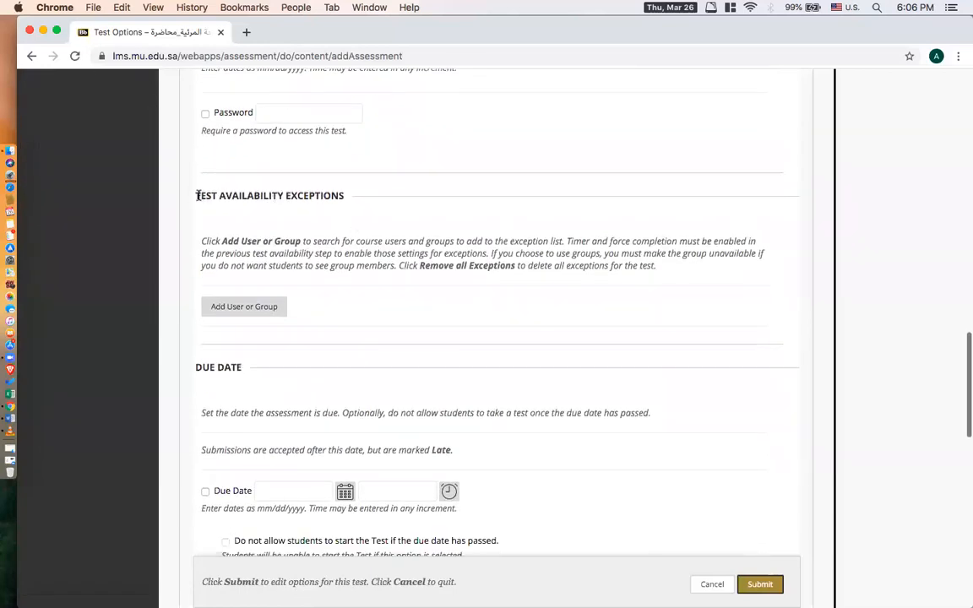
pyautogui.moveTo(198, 195); pyautogui.dragTo(283, 201)
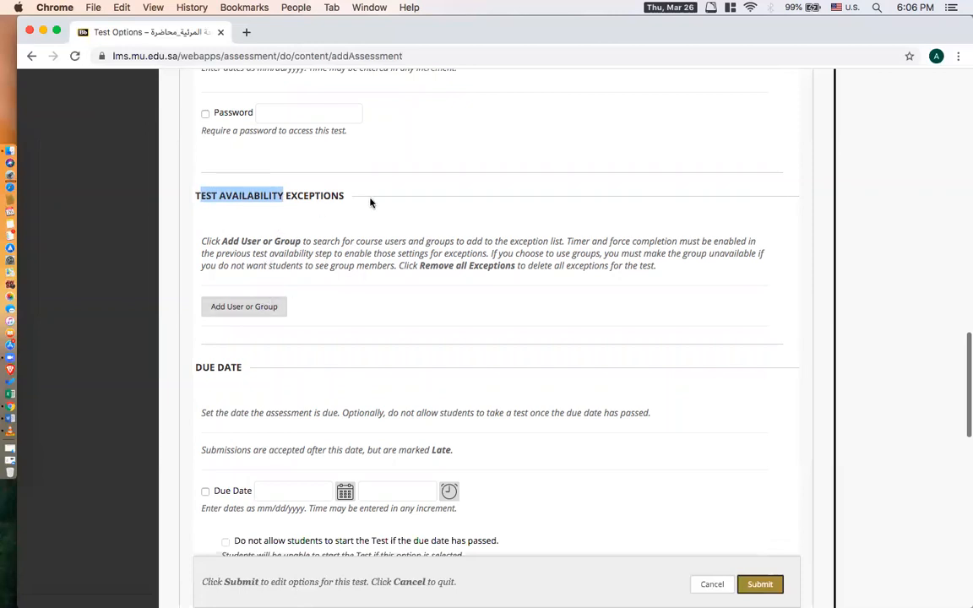
pyautogui.click(238, 312)
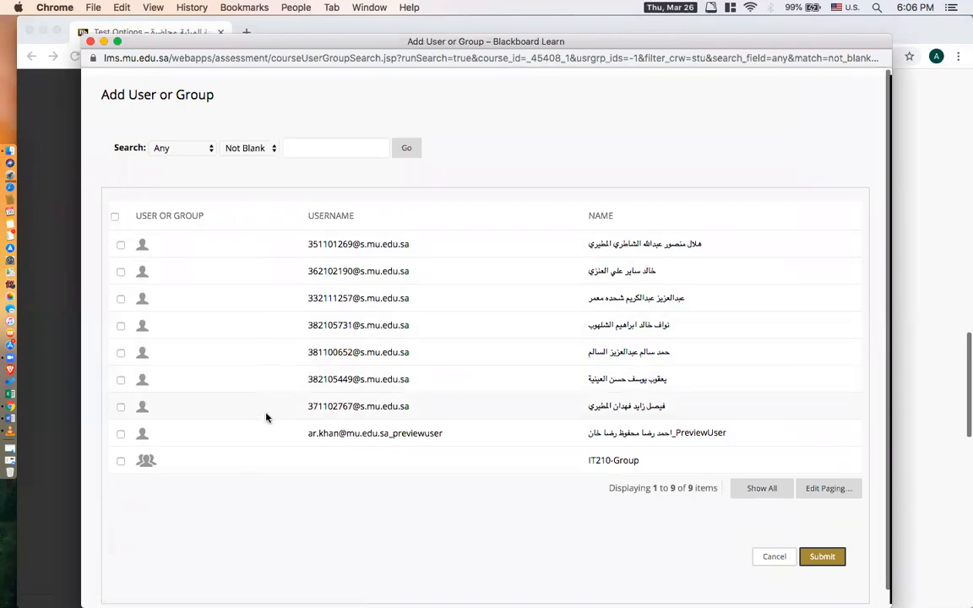
pyautogui.click(115, 216)
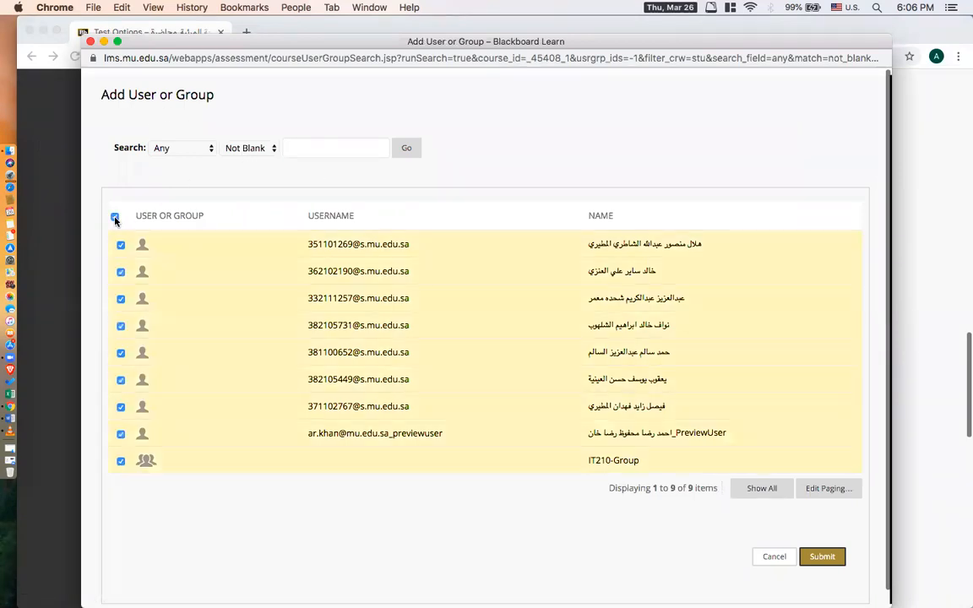
pyautogui.click(823, 558)
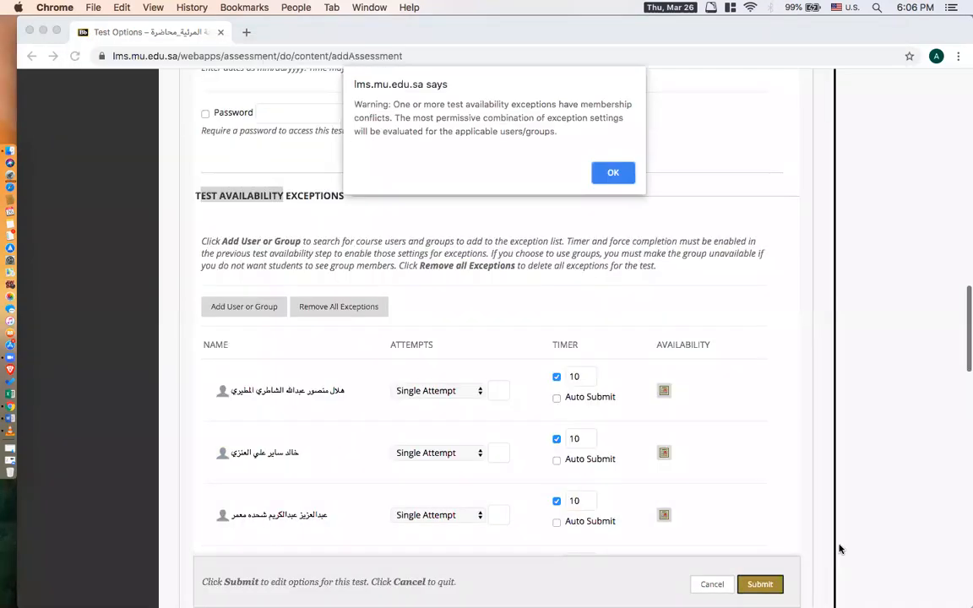
pyautogui.click(614, 174)
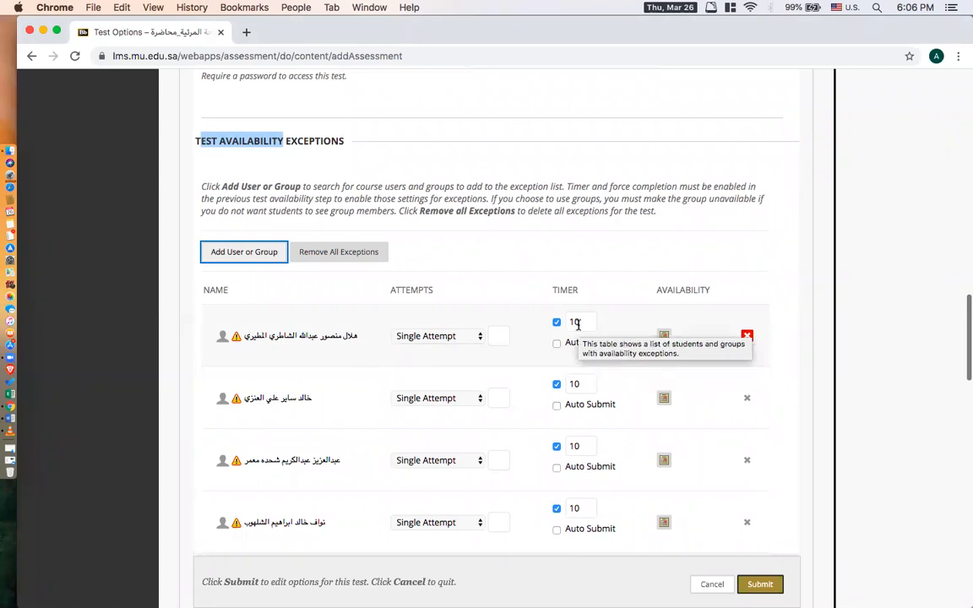
# Examine the exception list, due date, self-assessment, results and feedback, and test presentation settings.
pyautogui.scroll(-3, 763, 310)
pyautogui.scroll(-10, 763, 311)
pyautogui.scroll(-15, 827, 314)
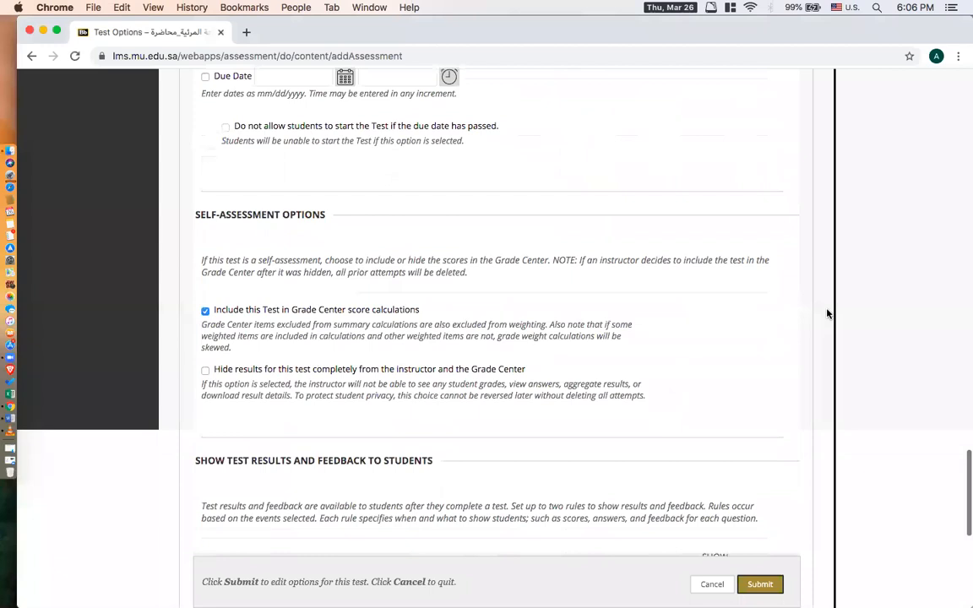
pyautogui.scroll(-5, 827, 313)
pyautogui.scroll(-3, 825, 315)
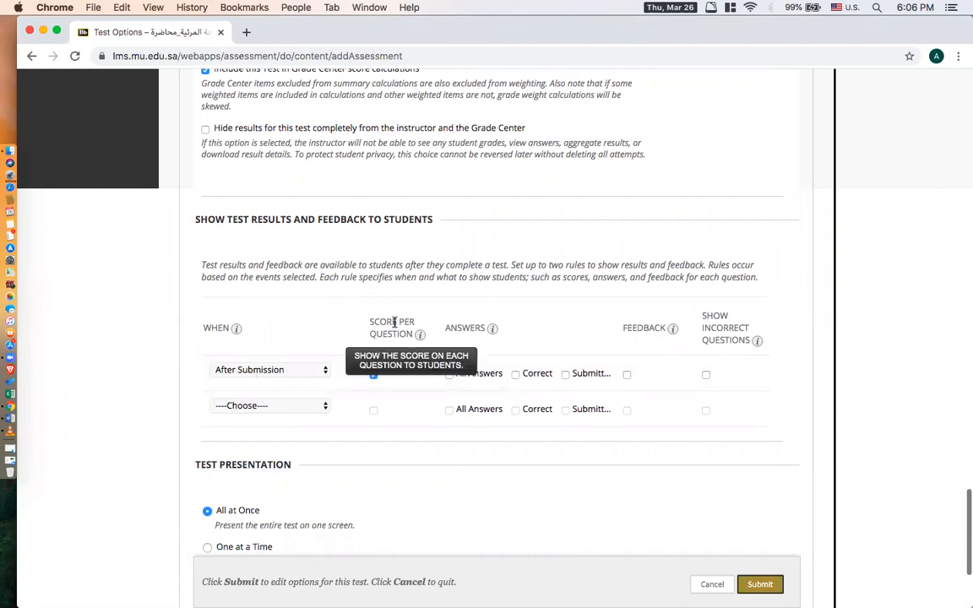
pyautogui.moveTo(369, 322); pyautogui.dragTo(417, 334)
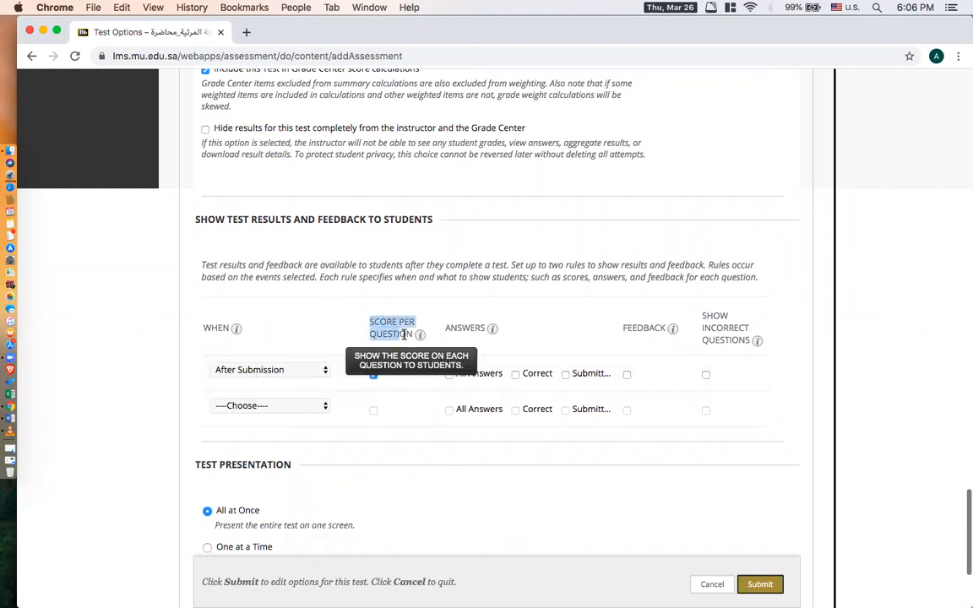
pyautogui.click(139, 345)
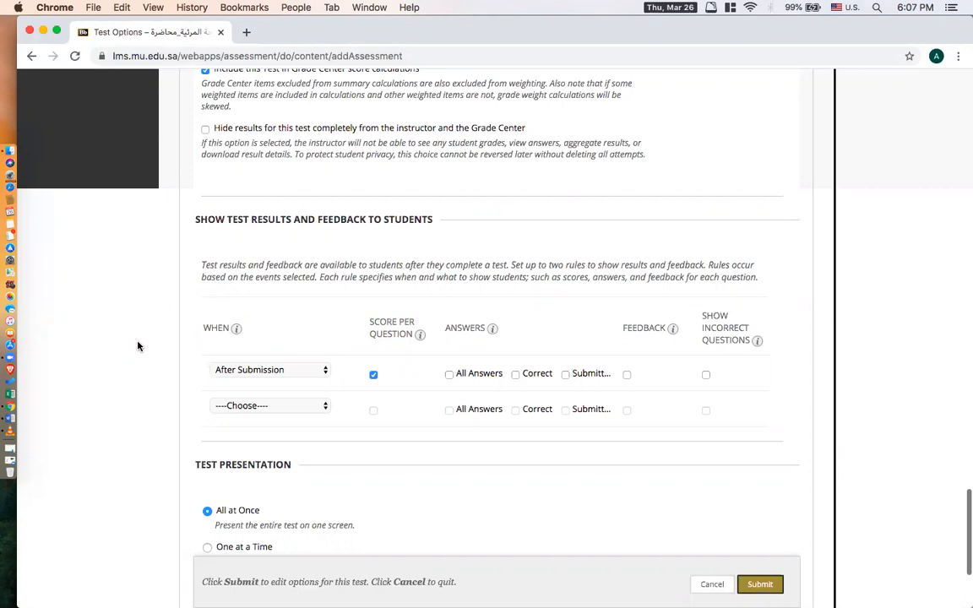
pyautogui.scroll(-3, 184, 329)
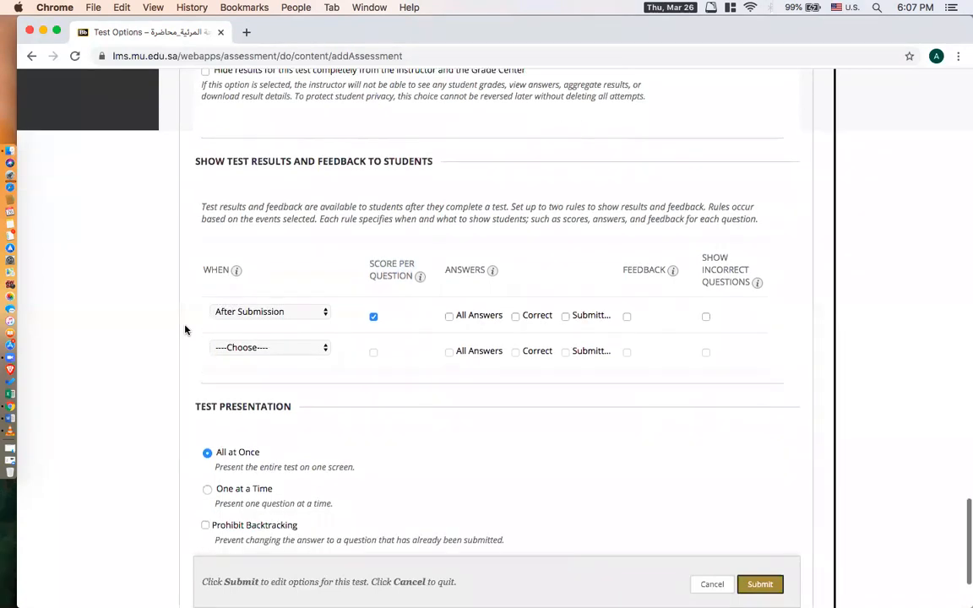
# Set the test presentation to All at Once and enable Randomize Questions for each test attempt.
pyautogui.click(374, 249)
pyautogui.scroll(-2, 362, 379)
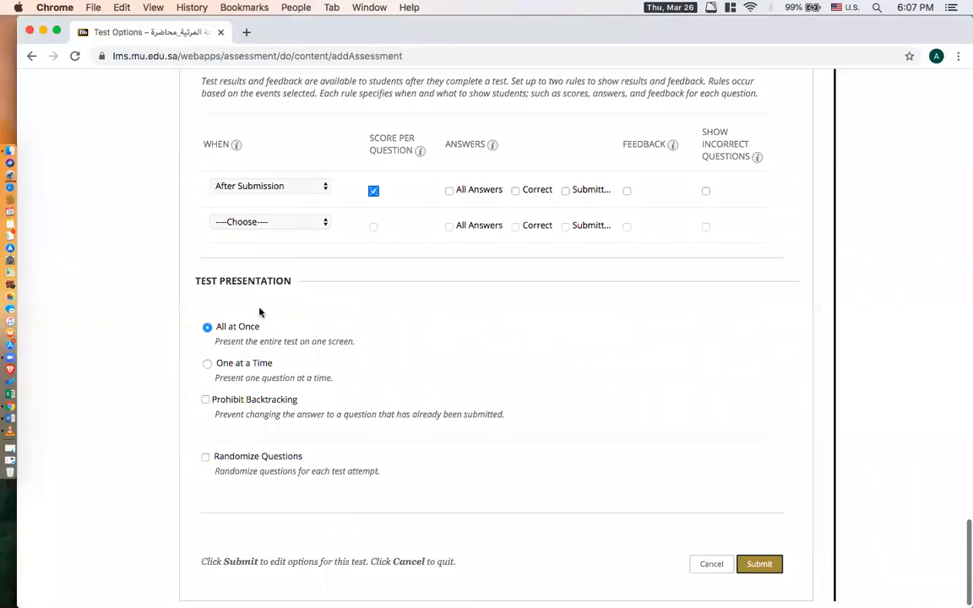
pyautogui.click(206, 365)
pyautogui.click(207, 329)
pyautogui.click(205, 458)
pyautogui.scroll(-1, 530, 448)
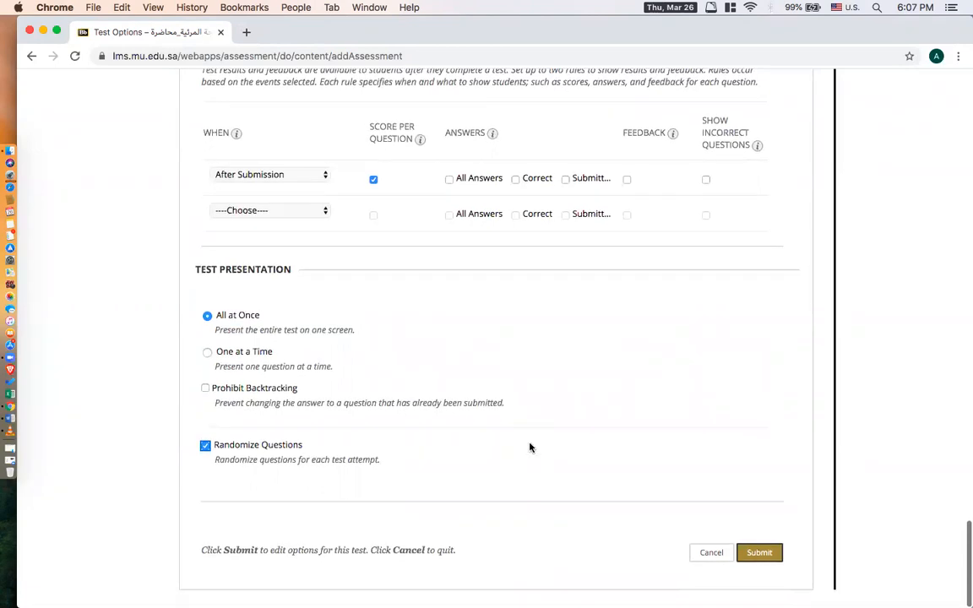
# Submit the test options, accepting the membership conflict warning, and check the availability date listed for MCQ VB.NET Test-1.
pyautogui.click(759, 558)
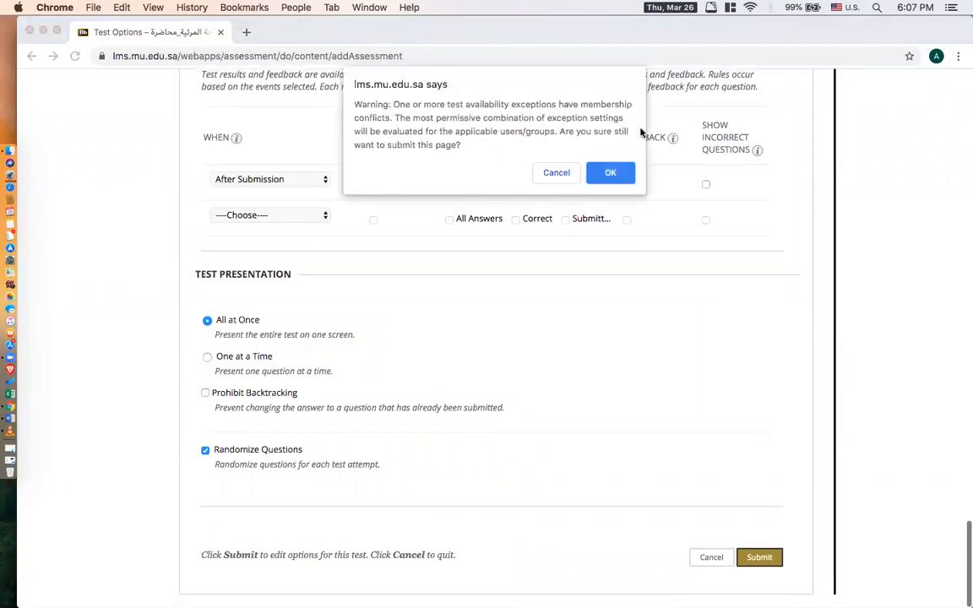
pyautogui.click(617, 177)
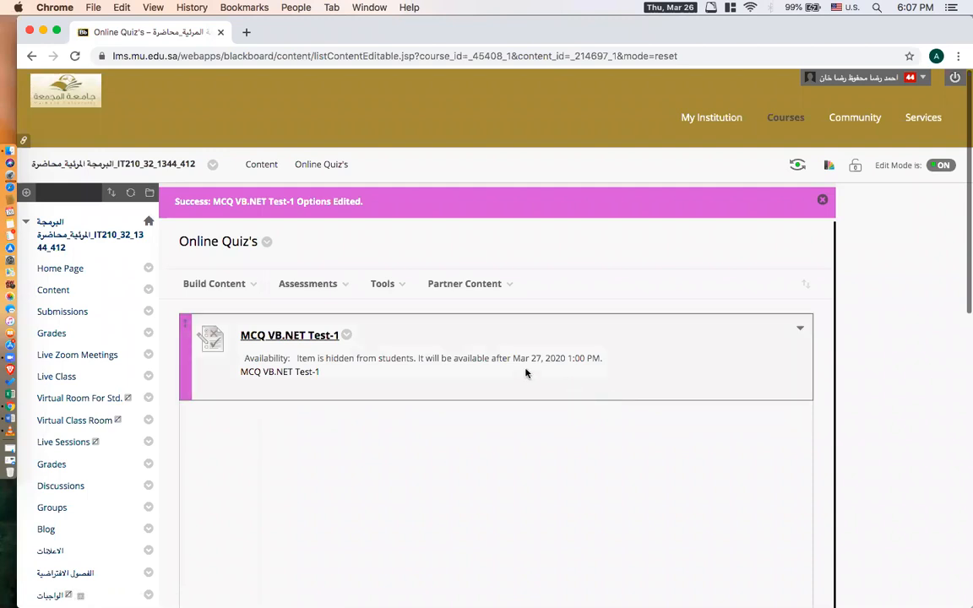
pyautogui.moveTo(512, 358); pyautogui.dragTo(605, 364)
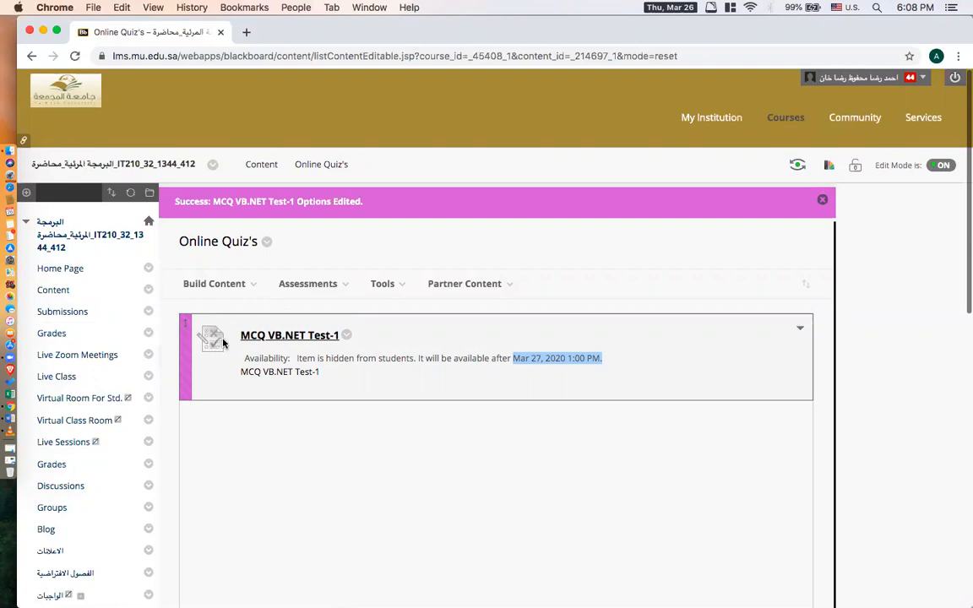
# Review the availability dates of the existing quizzes in the course content's Quiz folder and return to the course Home Page.
pyautogui.click(53, 291)
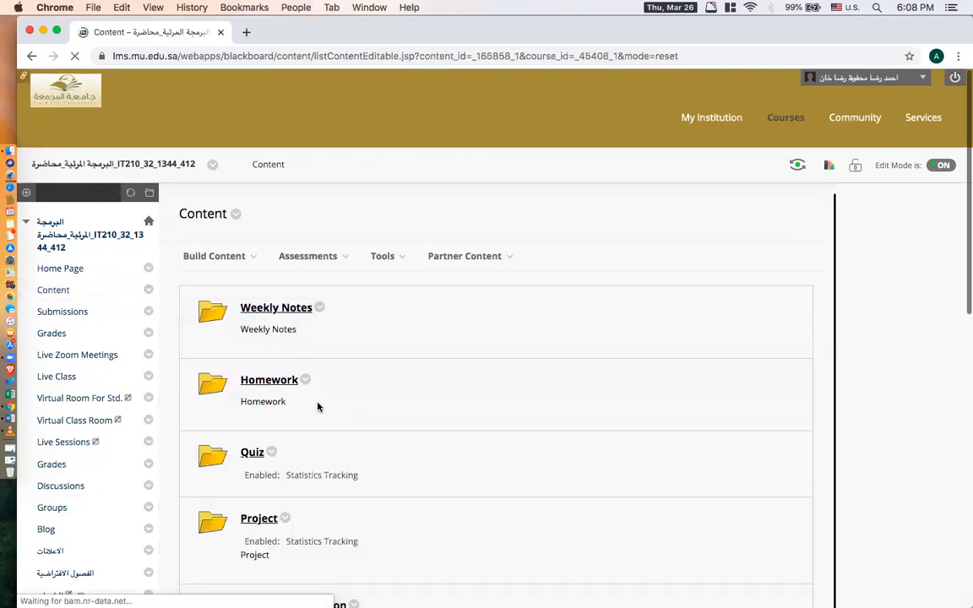
pyautogui.scroll(-3, 317, 404)
pyautogui.click(261, 325)
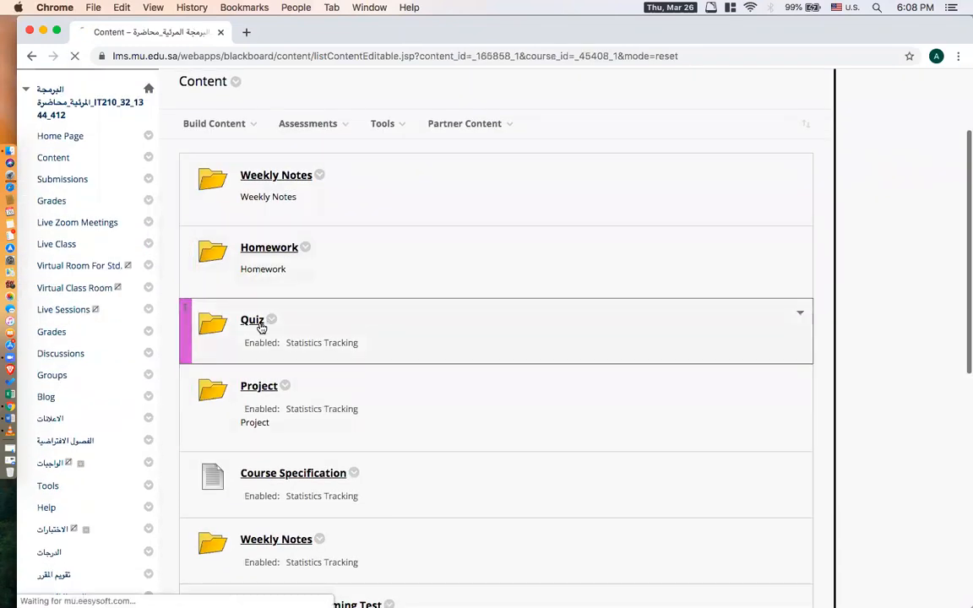
pyautogui.scroll(-5, 417, 390)
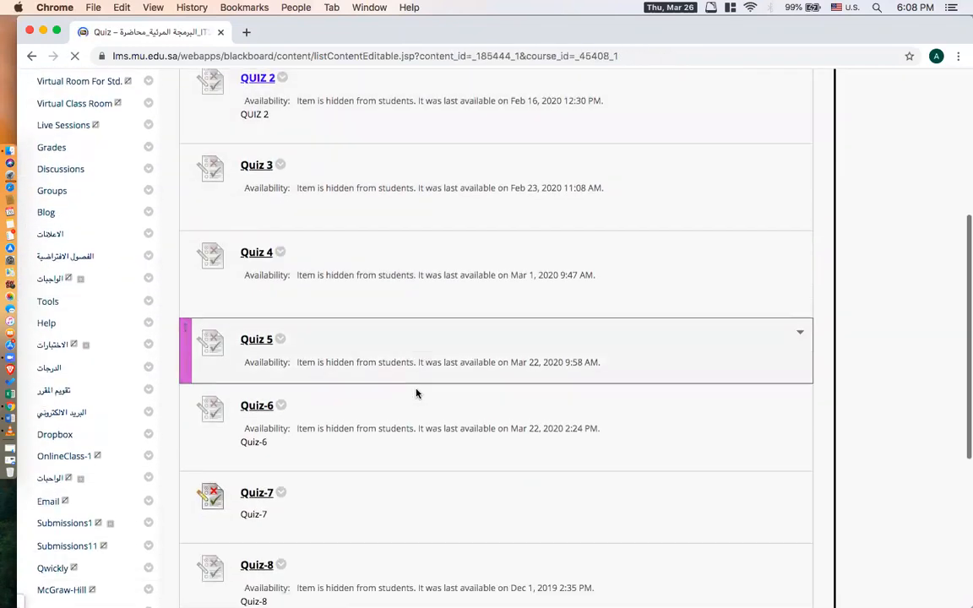
pyautogui.scroll(-3, 373, 393)
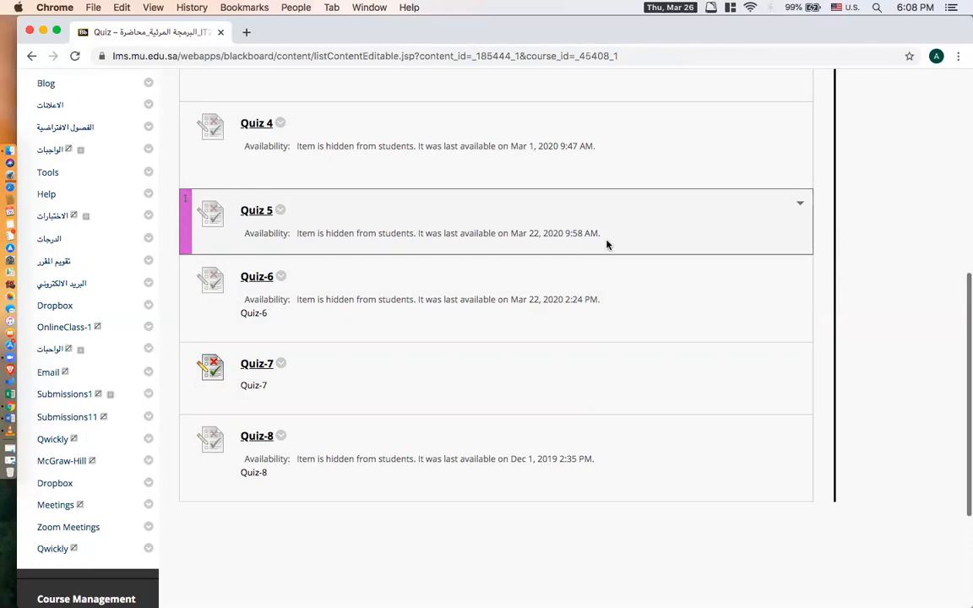
pyautogui.scroll(5, 606, 244)
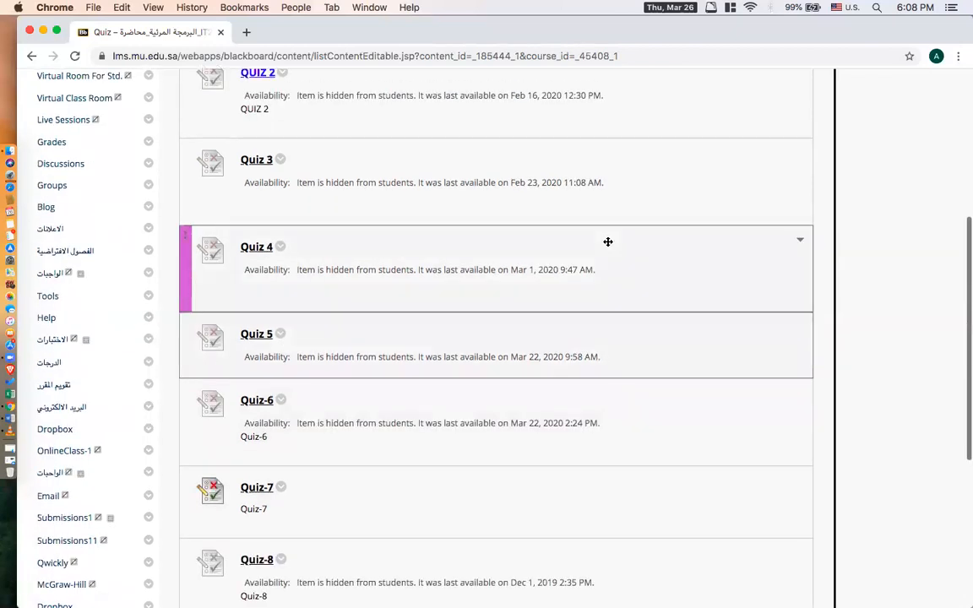
pyautogui.scroll(3, 606, 244)
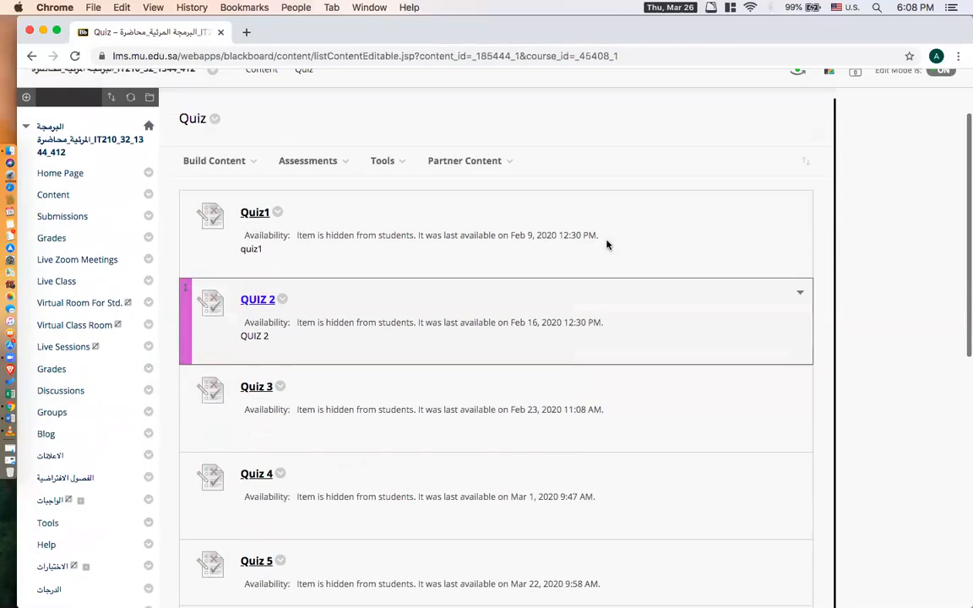
pyautogui.click(74, 172)
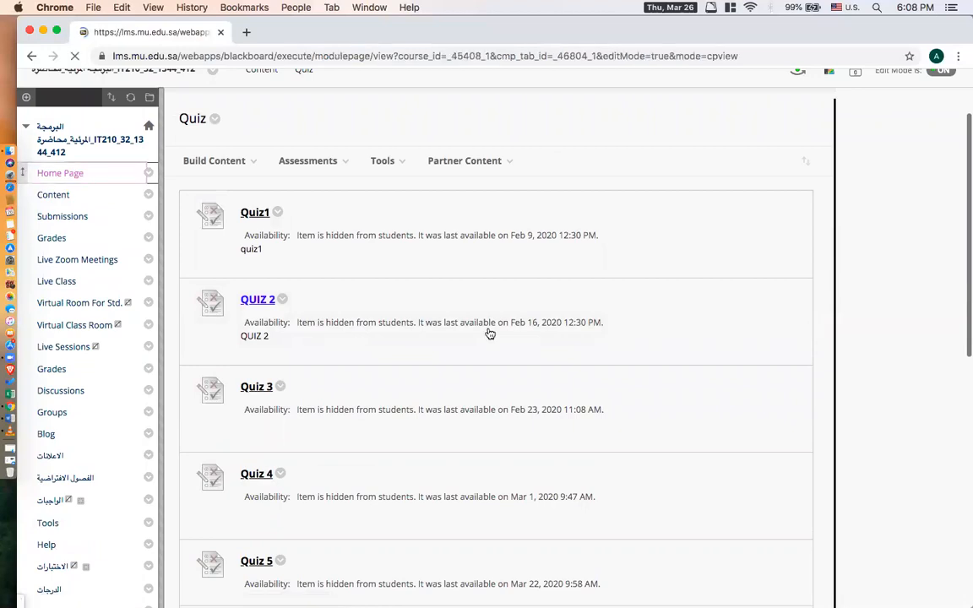